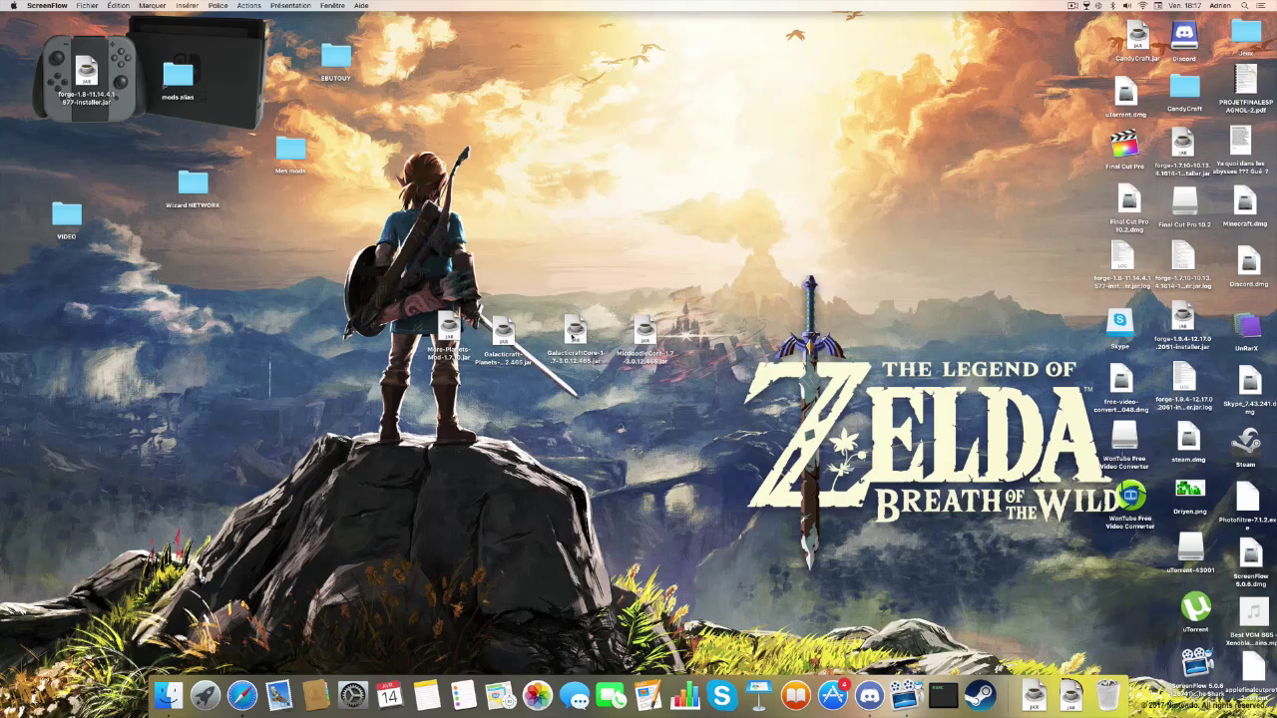
- Gather the GalacticraftCore, Galacticraft-Planets, More-Planets and MicdoodleCore JAR files into a cluster beside the character on the desktop wallpaper
left_click_drag(574, 337, 476, 271)
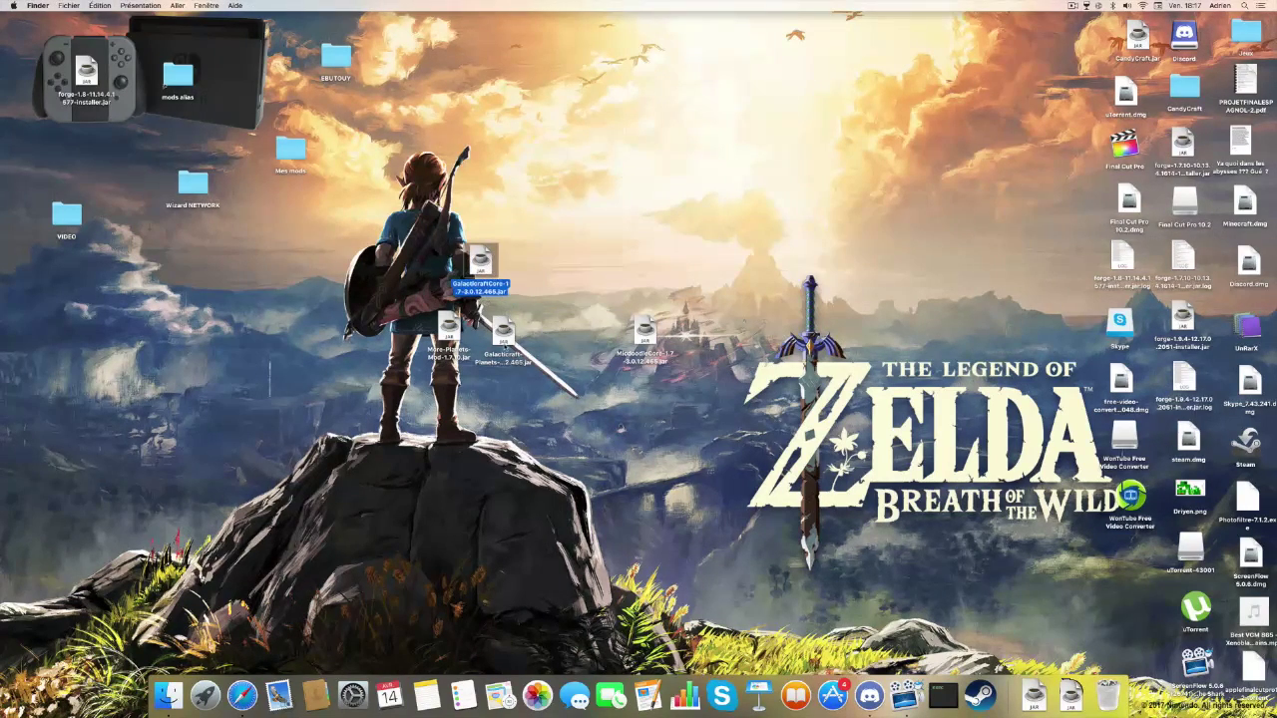
left_click_drag(502, 329, 559, 252)
left_click(449, 326)
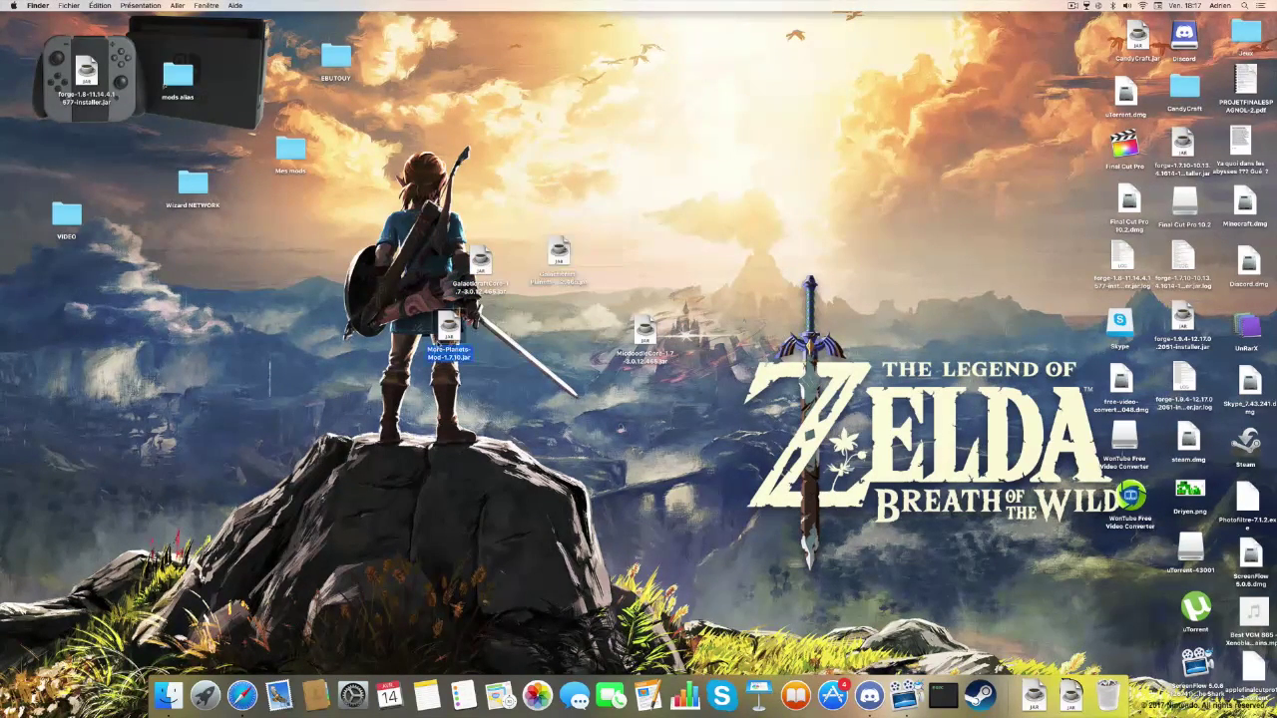
left_click_drag(449, 329, 509, 199)
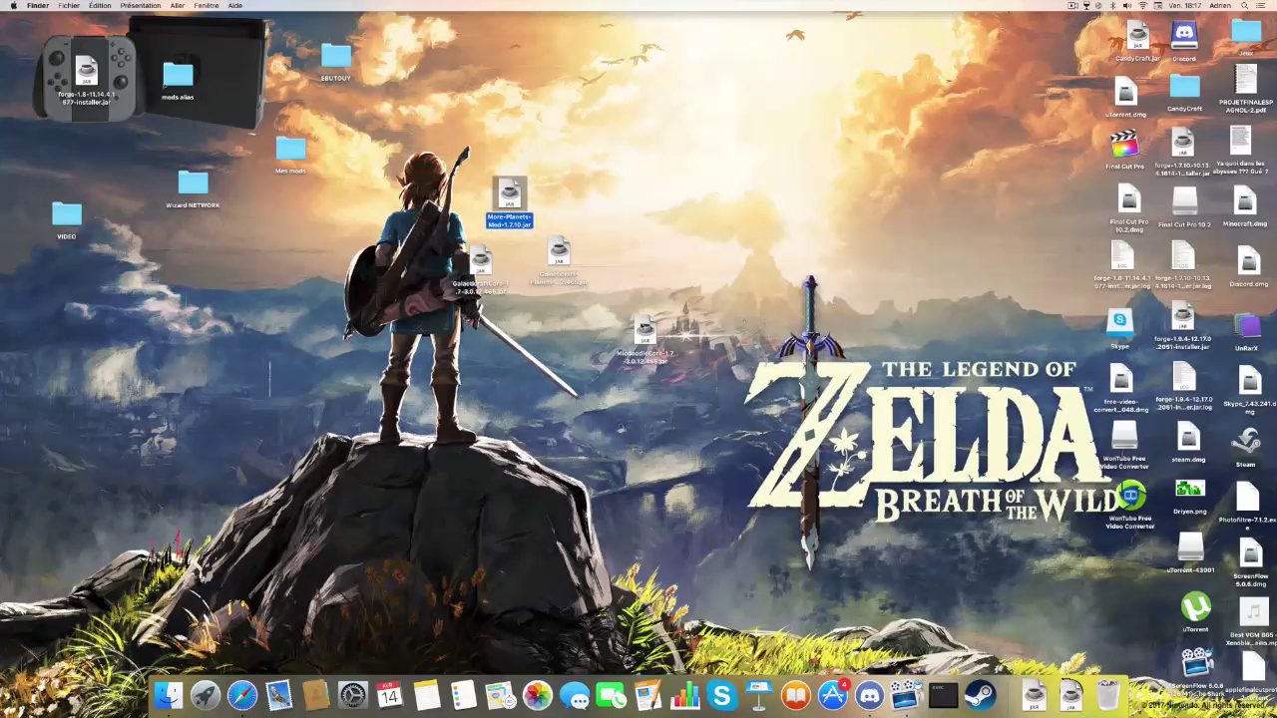
left_click_drag(646, 332, 530, 317)
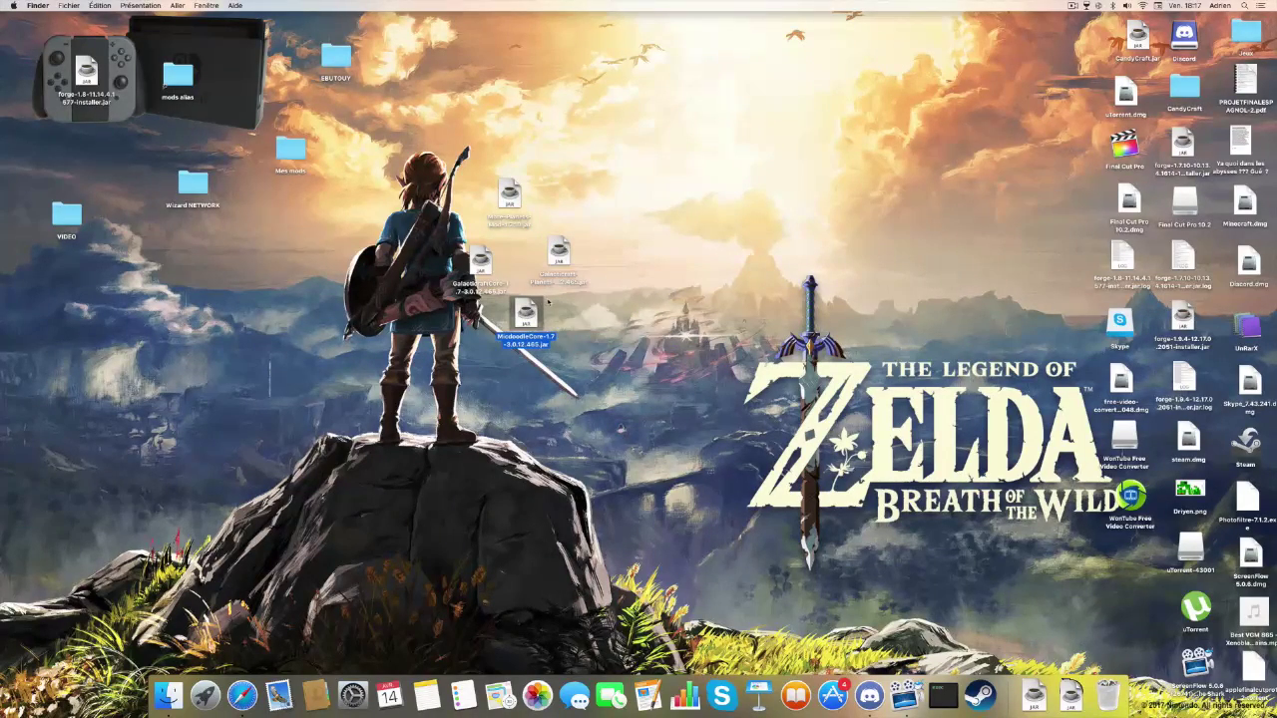
mouse_move(512, 197)
left_mouse_down()
mouse_move(507, 187)
mouse_move(492, 200)
mouse_move(514, 203)
mouse_move(519, 185)
mouse_move(493, 204)
mouse_move(515, 212)
mouse_move(508, 196)
left_mouse_up()
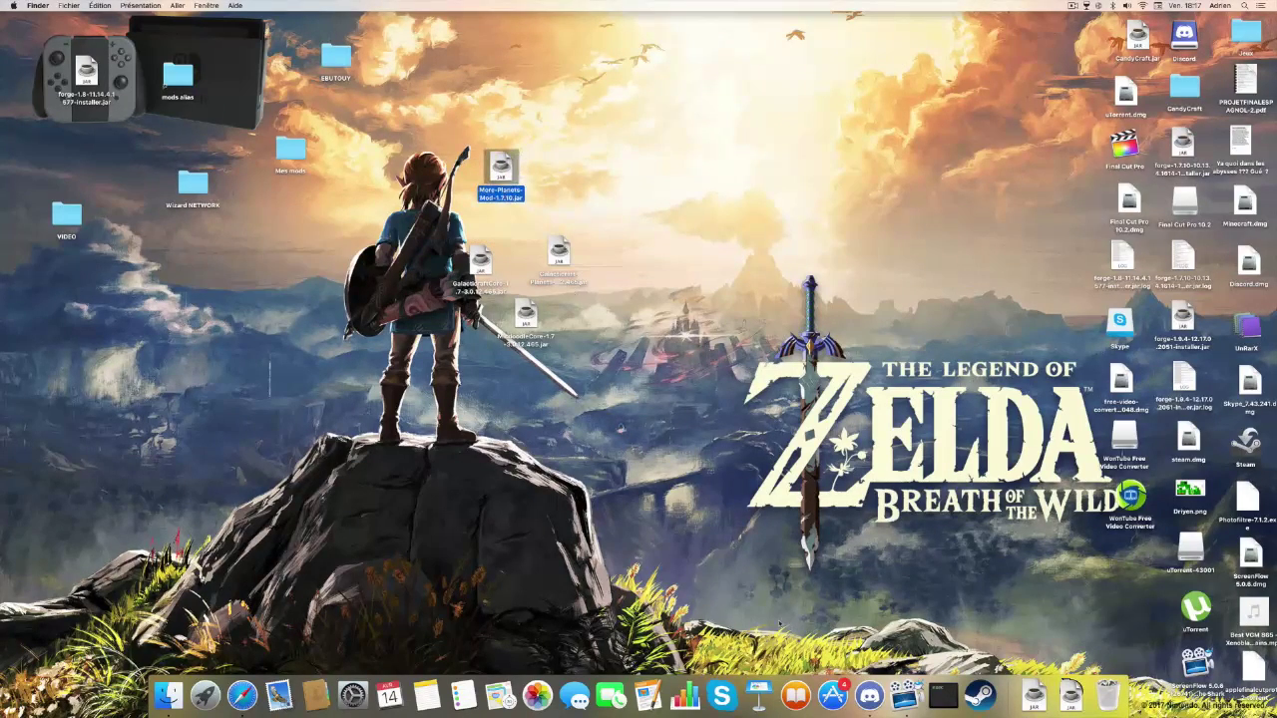
- Quit Discord
right_click(869, 695)
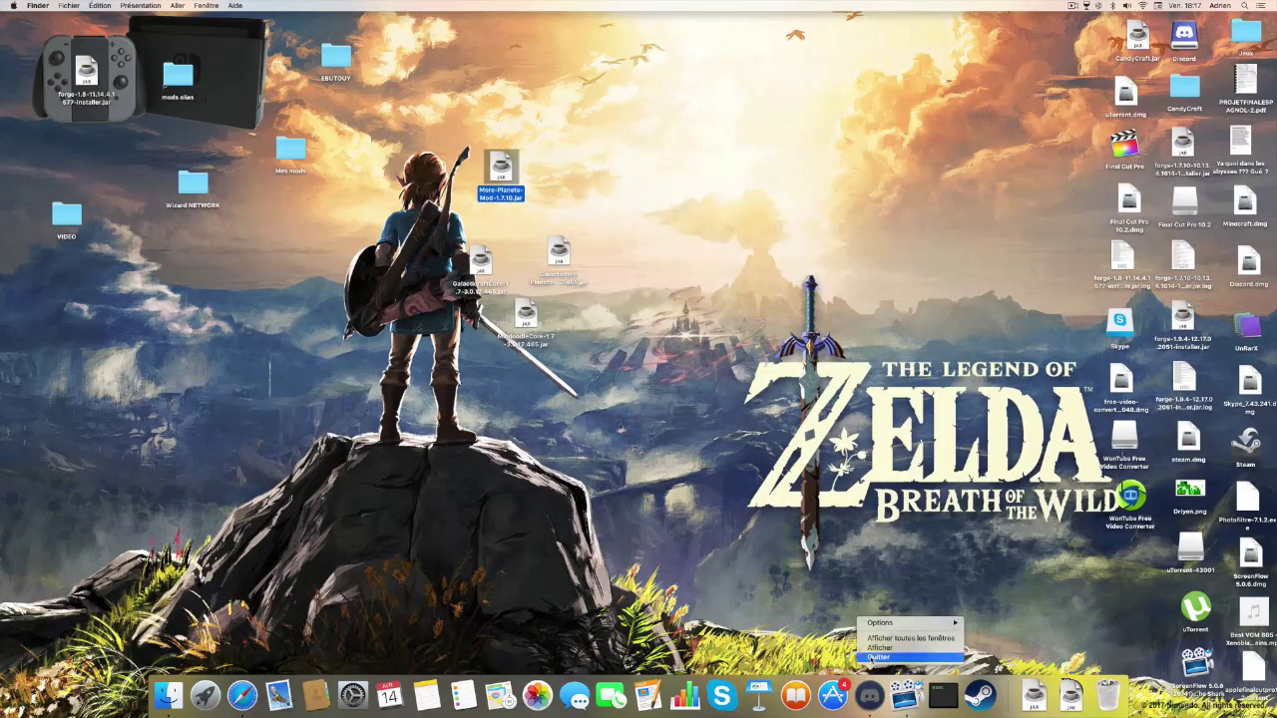
left_click(877, 657)
- Rearrange the four mod JAR files into a square, with GalacticraftCore and MicdoodleCore above Galacticraft-Planets and More-Planets
left_click_drag(489, 172, 522, 208)
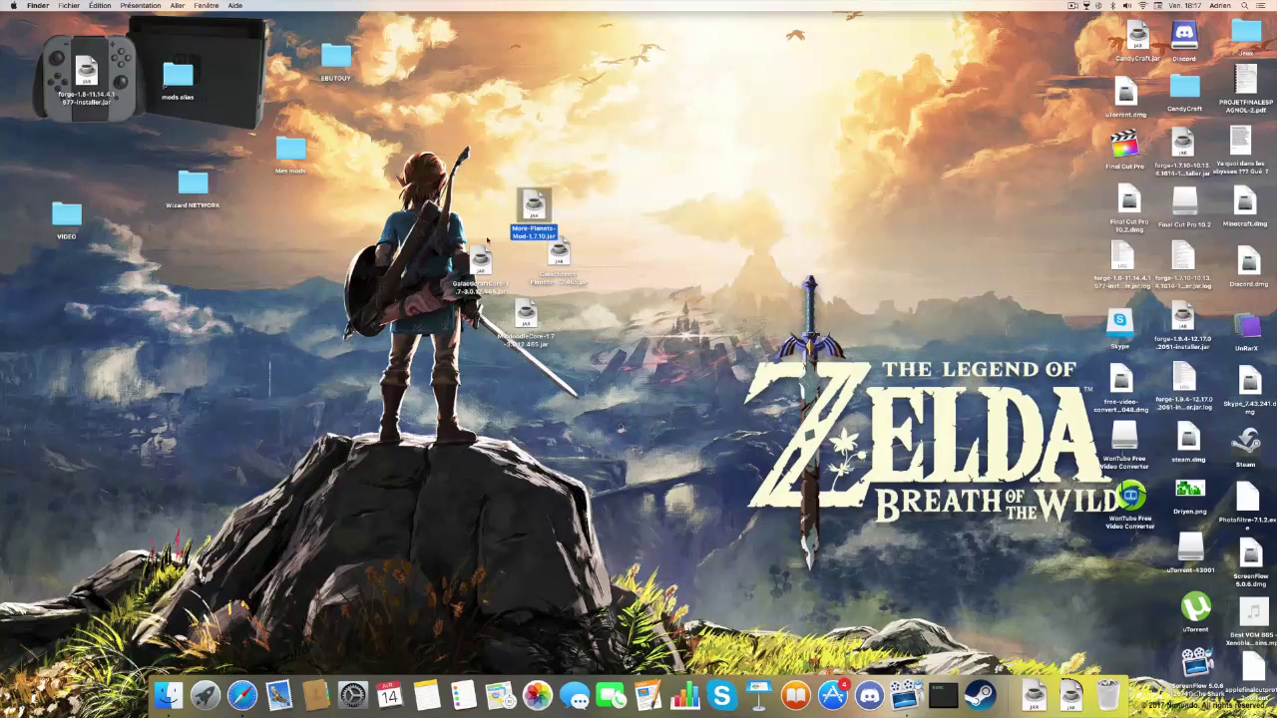
left_click_drag(483, 263, 433, 251)
left_click_drag(565, 262, 442, 316)
left_click_drag(529, 317, 499, 255)
left_click_drag(539, 209, 493, 306)
left_click_drag(438, 308, 430, 305)
left_click_drag(489, 307, 496, 317)
left_click_drag(317, 267, 270, 327)
- Move the GalacticraftCore JAR above the sword in the Zelda logo and place the Galacticraft-Planets JAR to its left
left_click_drag(428, 257, 802, 180)
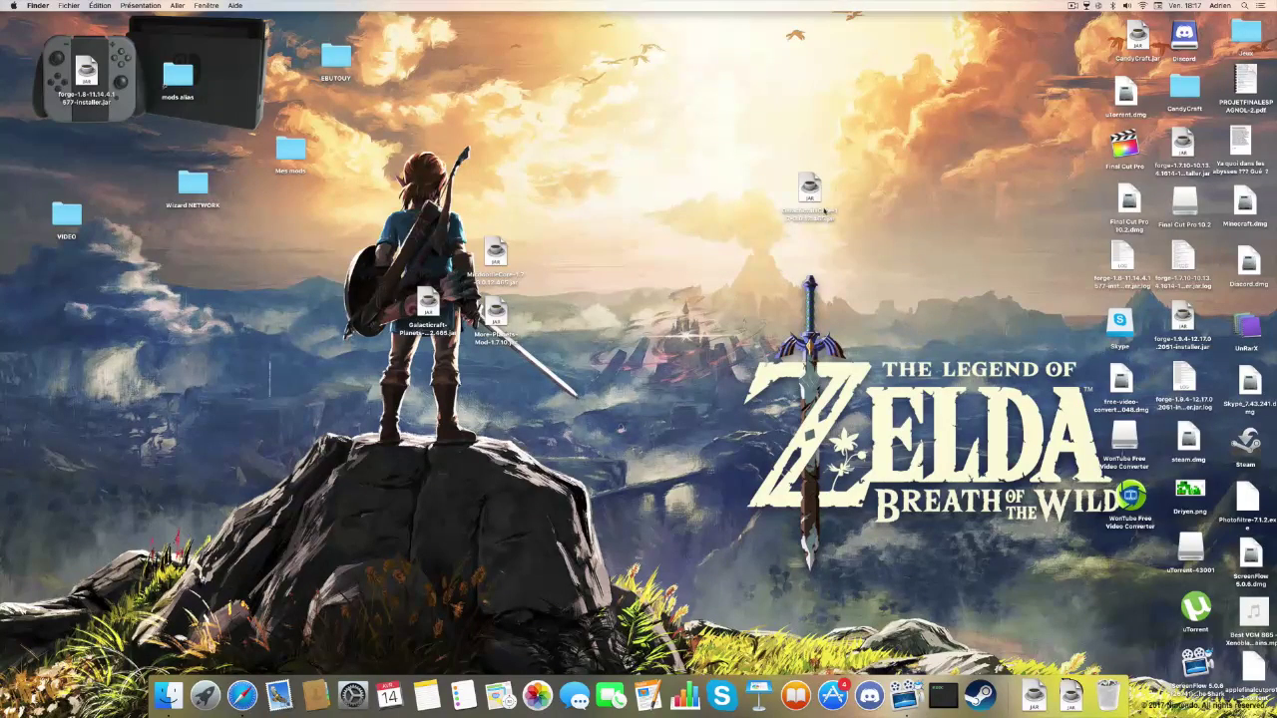
left_click_drag(786, 226, 731, 286)
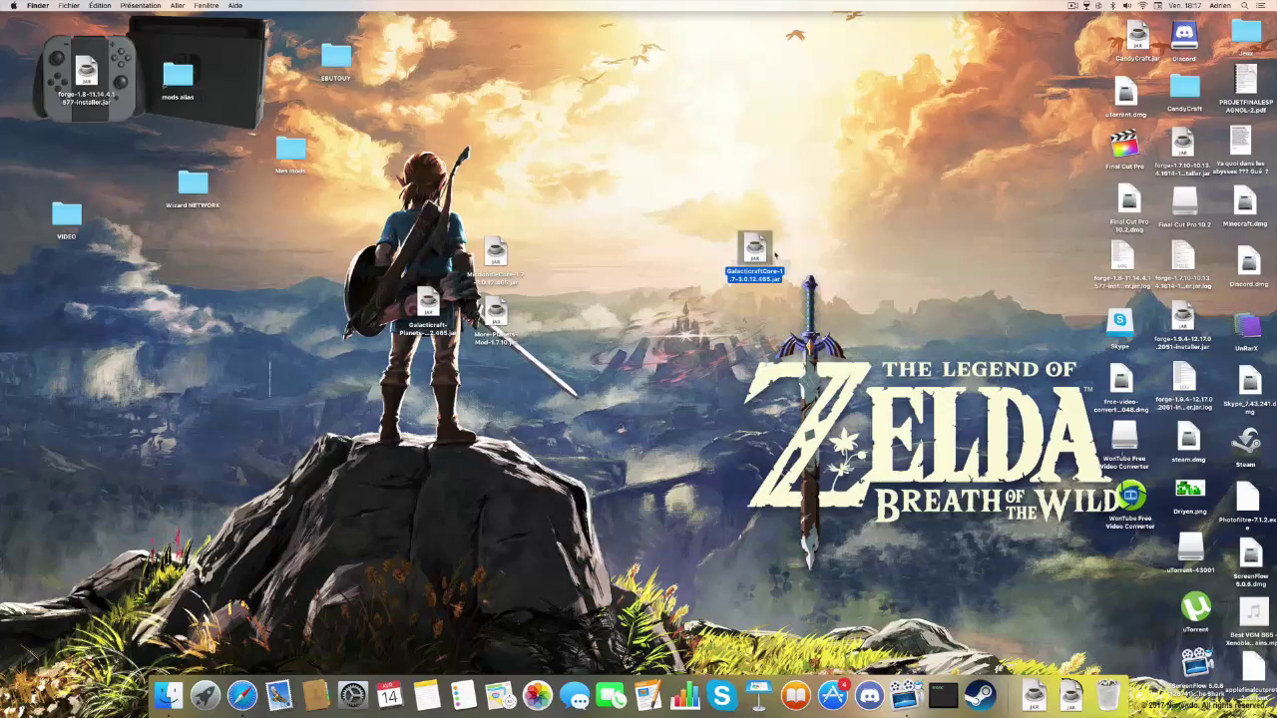
left_click_drag(754, 251, 806, 232)
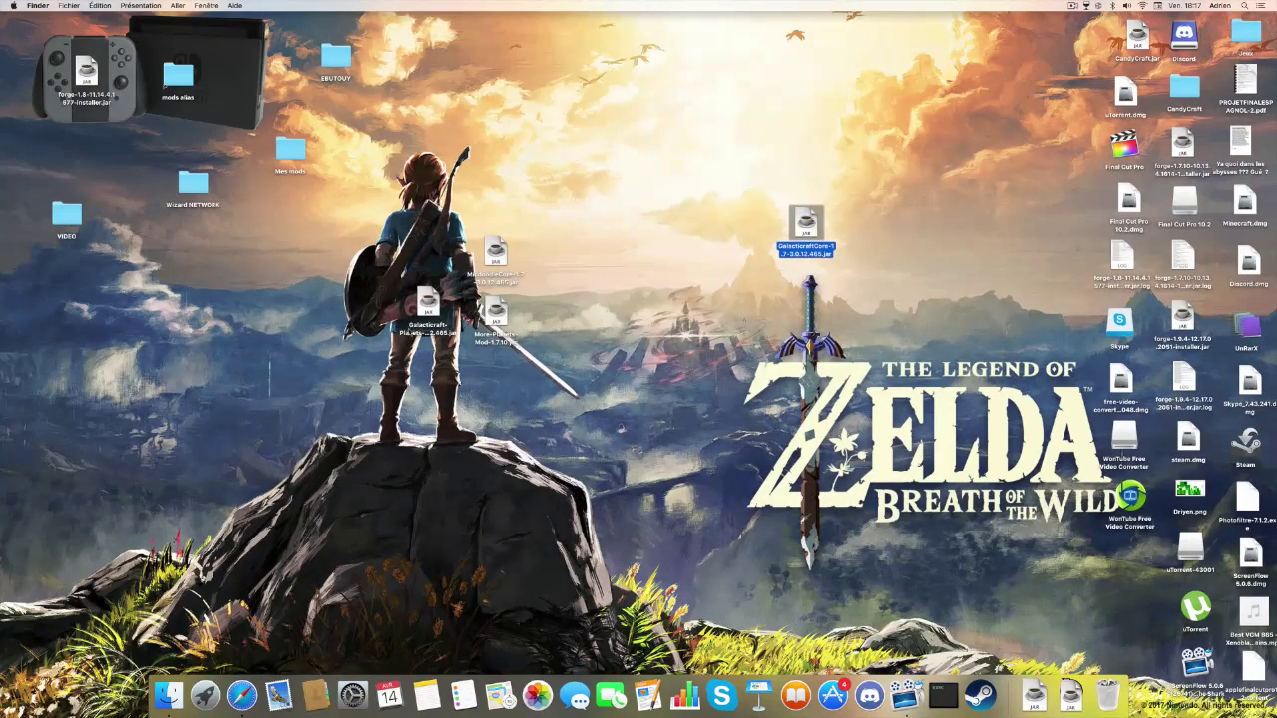
left_click_drag(422, 302, 738, 229)
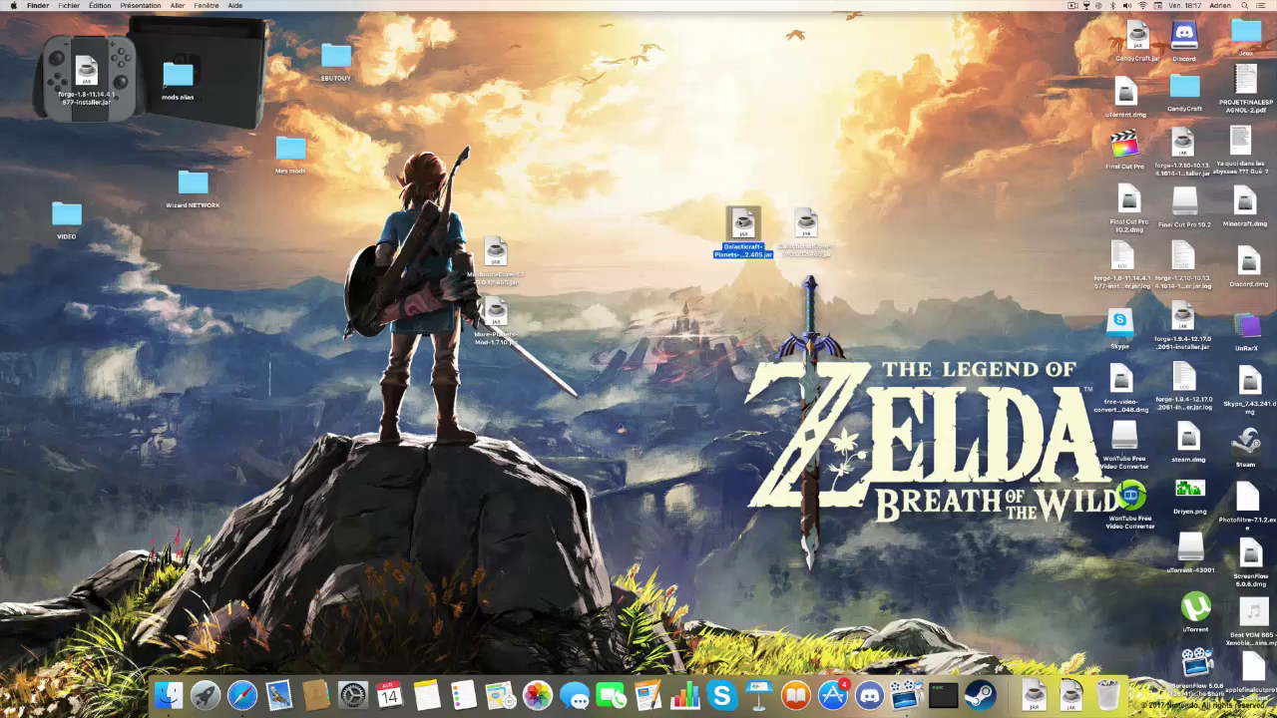
mouse_move(743, 228)
left_mouse_down()
mouse_move(701, 238)
mouse_move(657, 214)
mouse_move(743, 232)
left_mouse_up()
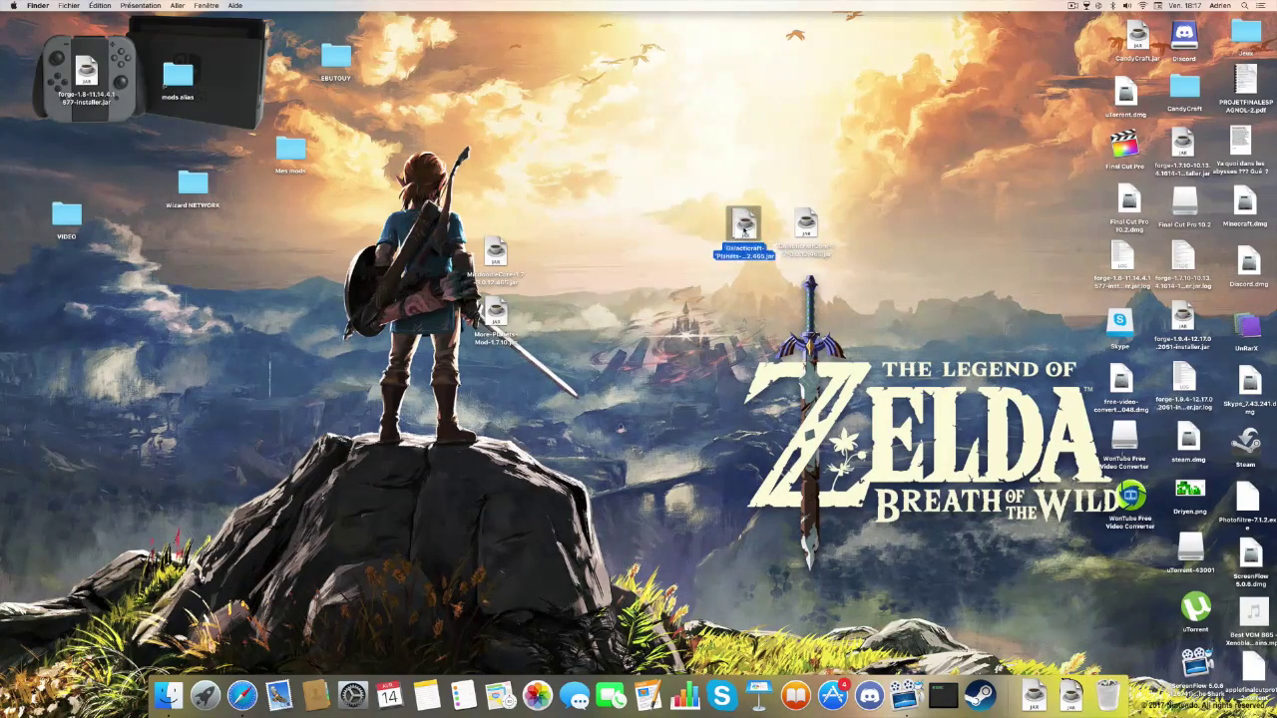
left_click(728, 288)
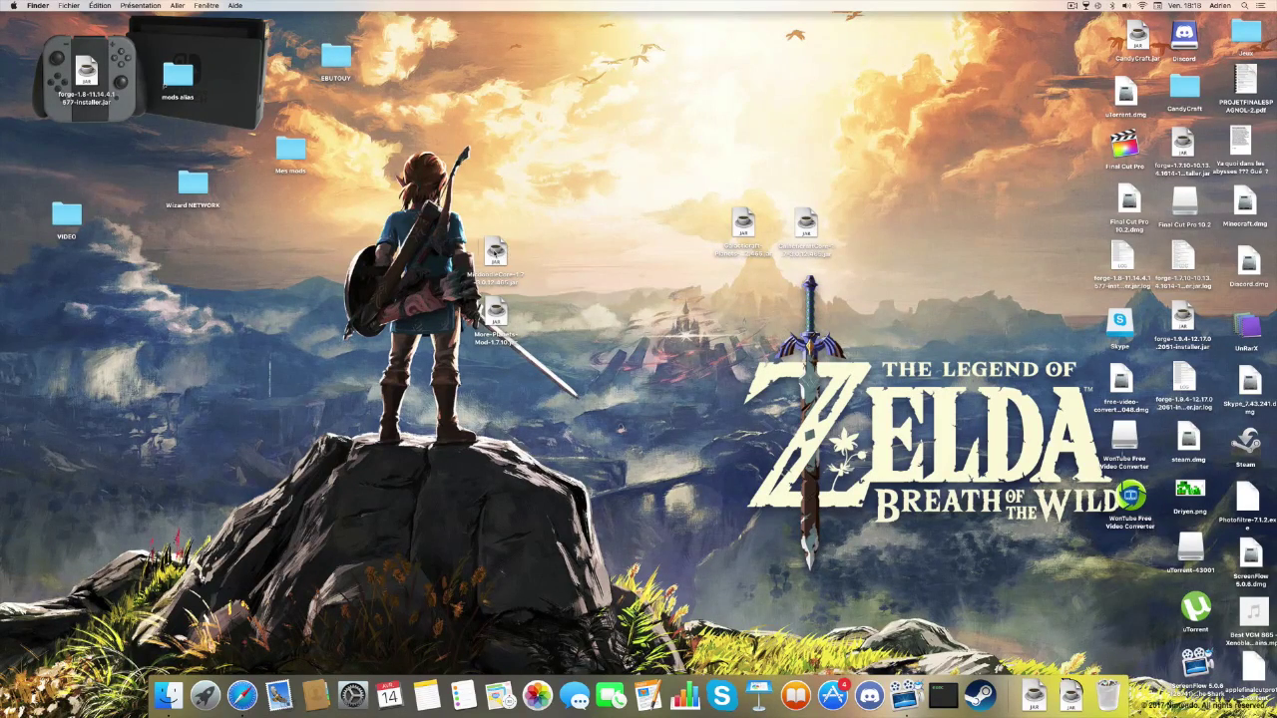
- Place the MicdoodleCore JAR to the right of GalacticraftCore and the More-Planets-Mod-1.7.10 JAR above it
left_click_drag(495, 257, 865, 226)
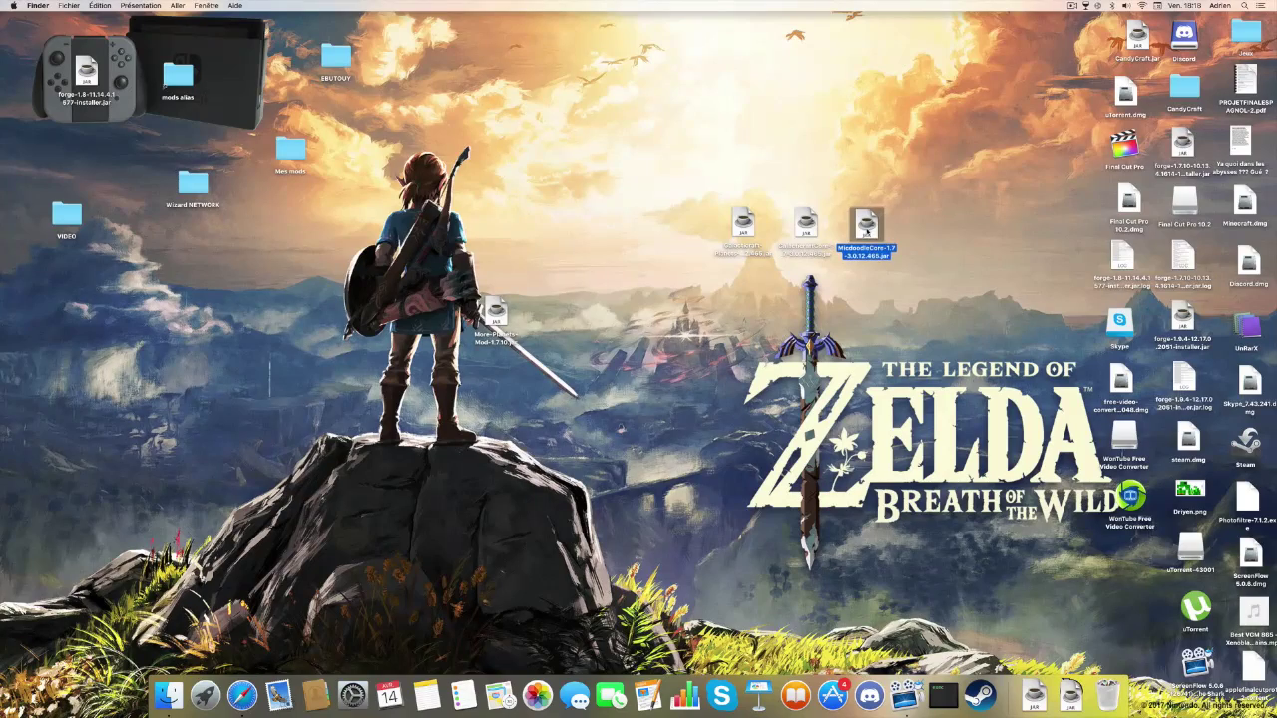
left_click(868, 288)
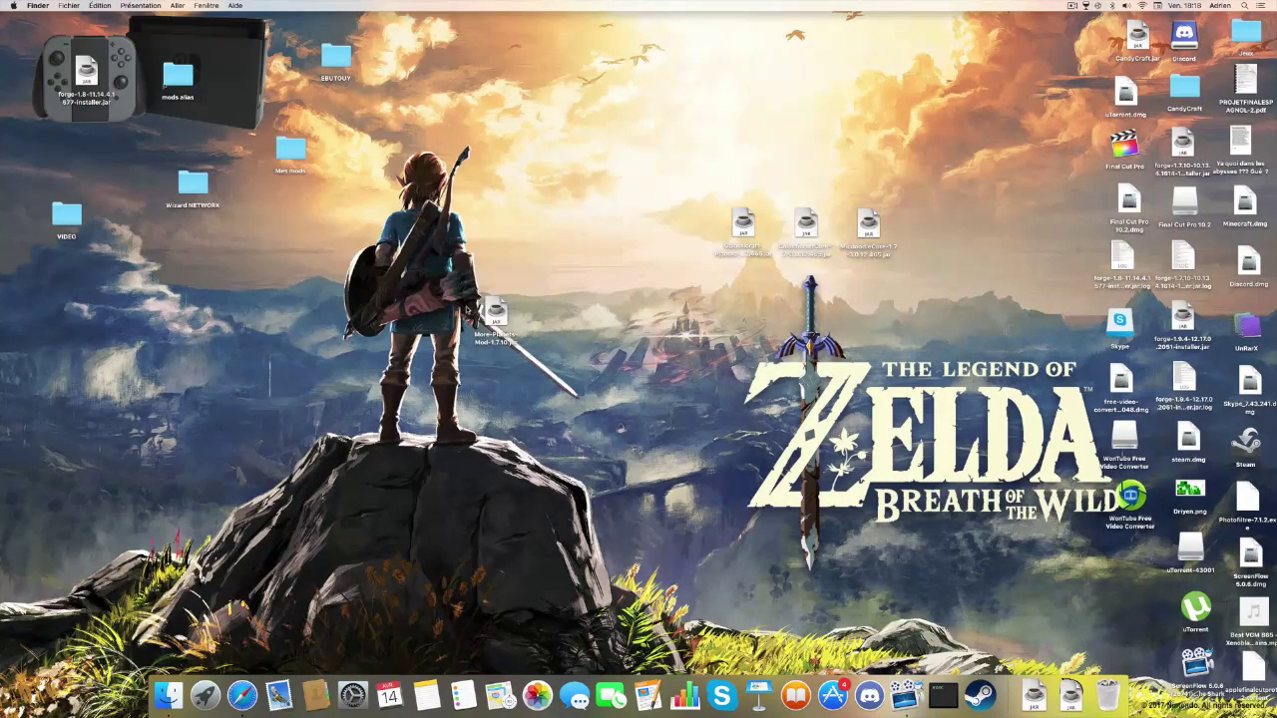
left_click_drag(494, 311, 810, 178)
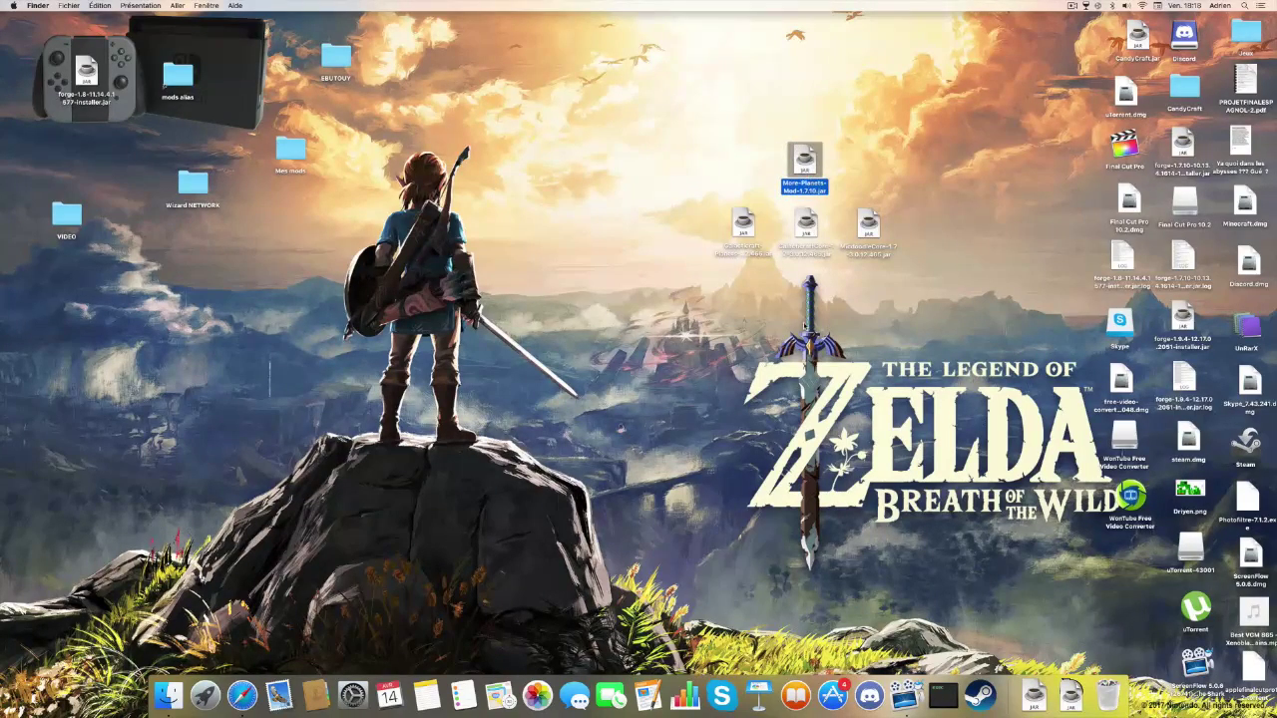
left_click(804, 326)
left_click_drag(698, 258, 648, 428)
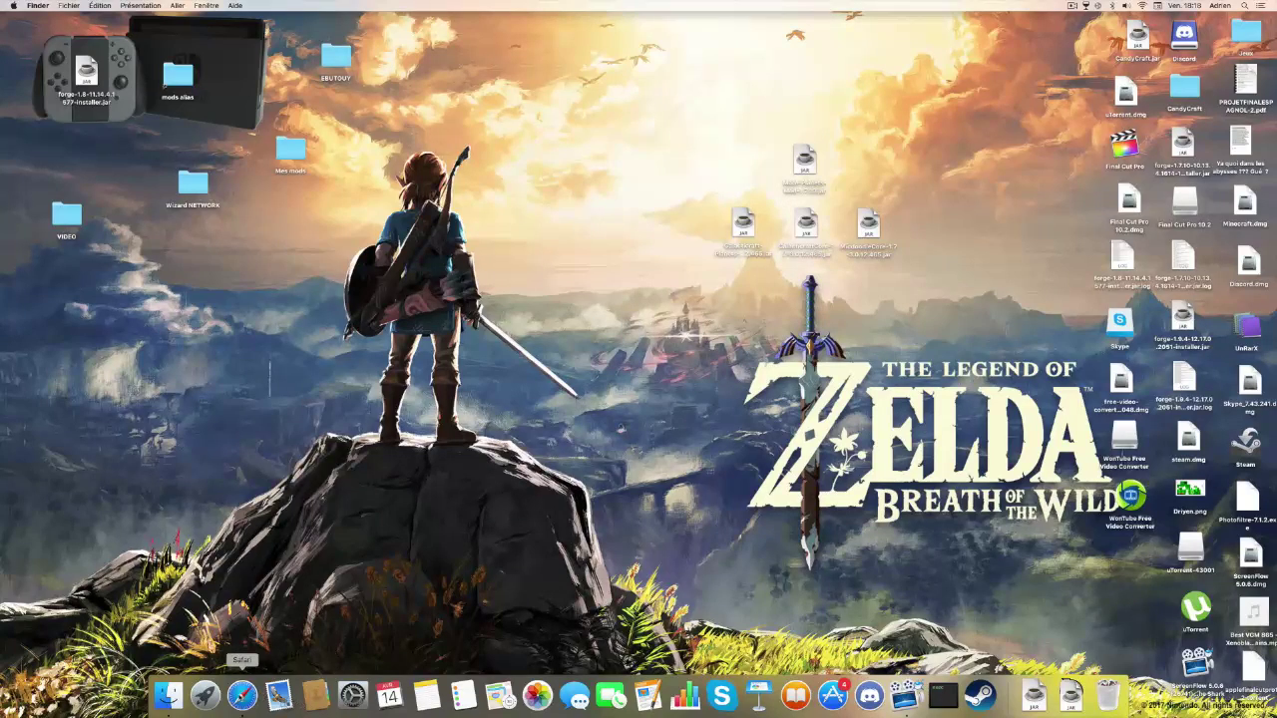
- Switch to Safari and bring up the file list on the Micdoodle8 Galacticraft download page
left_click(241, 695)
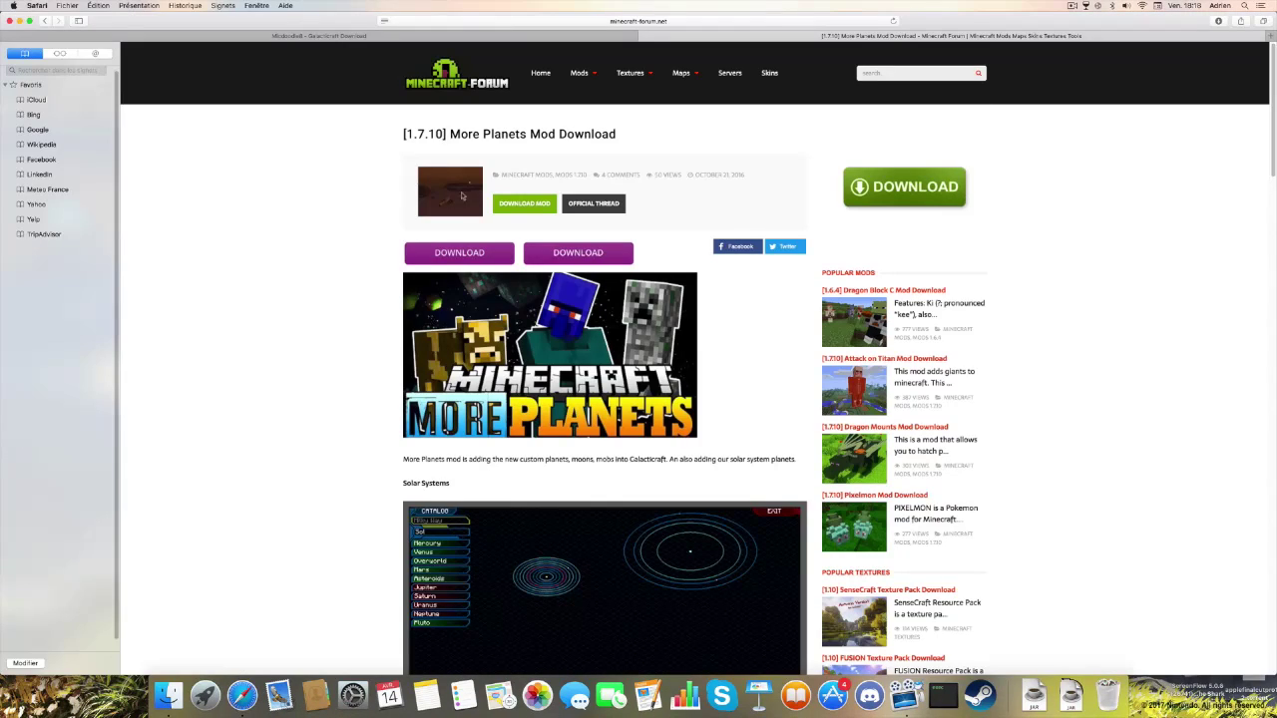
left_click(421, 36)
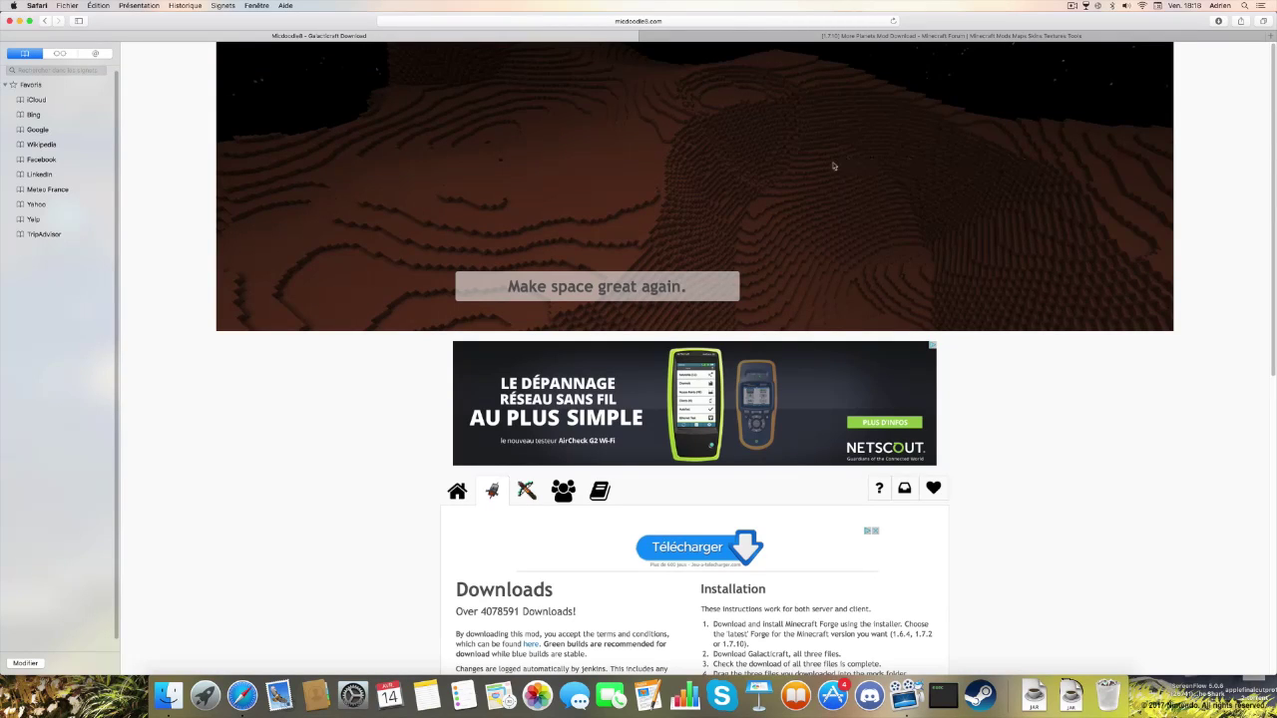
scroll(1265, 179, "down", 5)
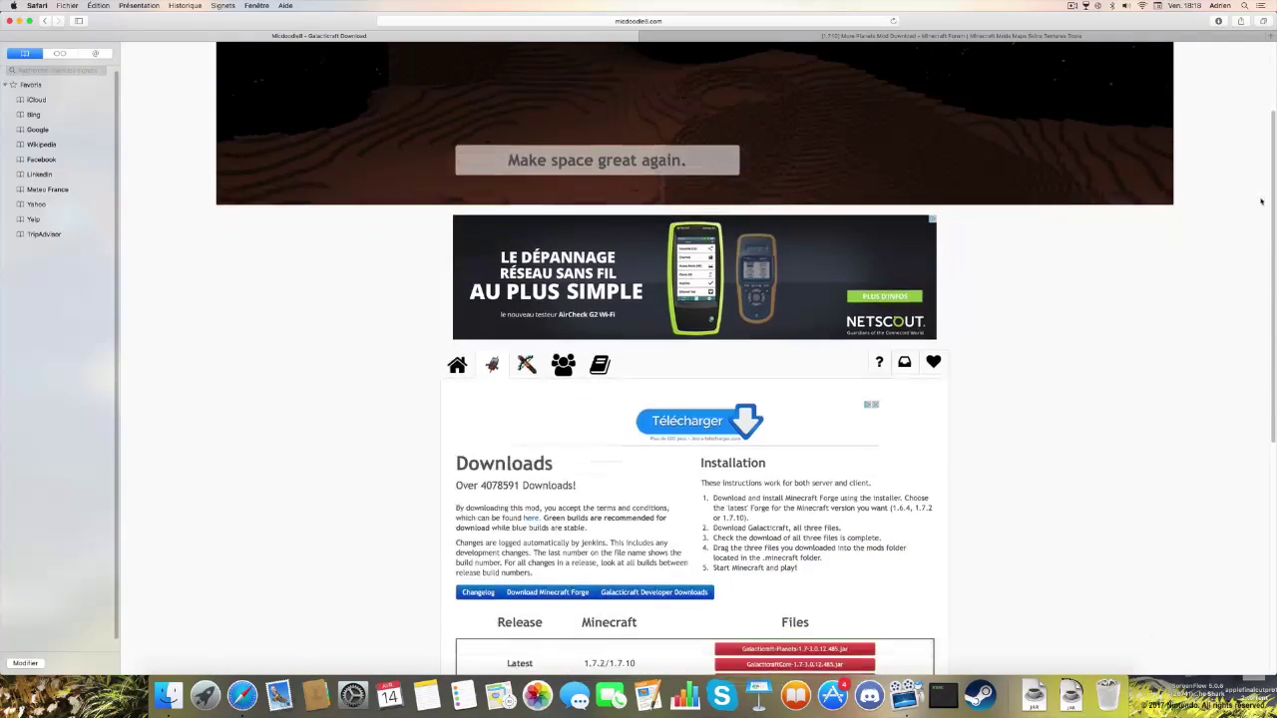
scroll(1252, 268, "up", 2)
scroll(1227, 289, "down", 3)
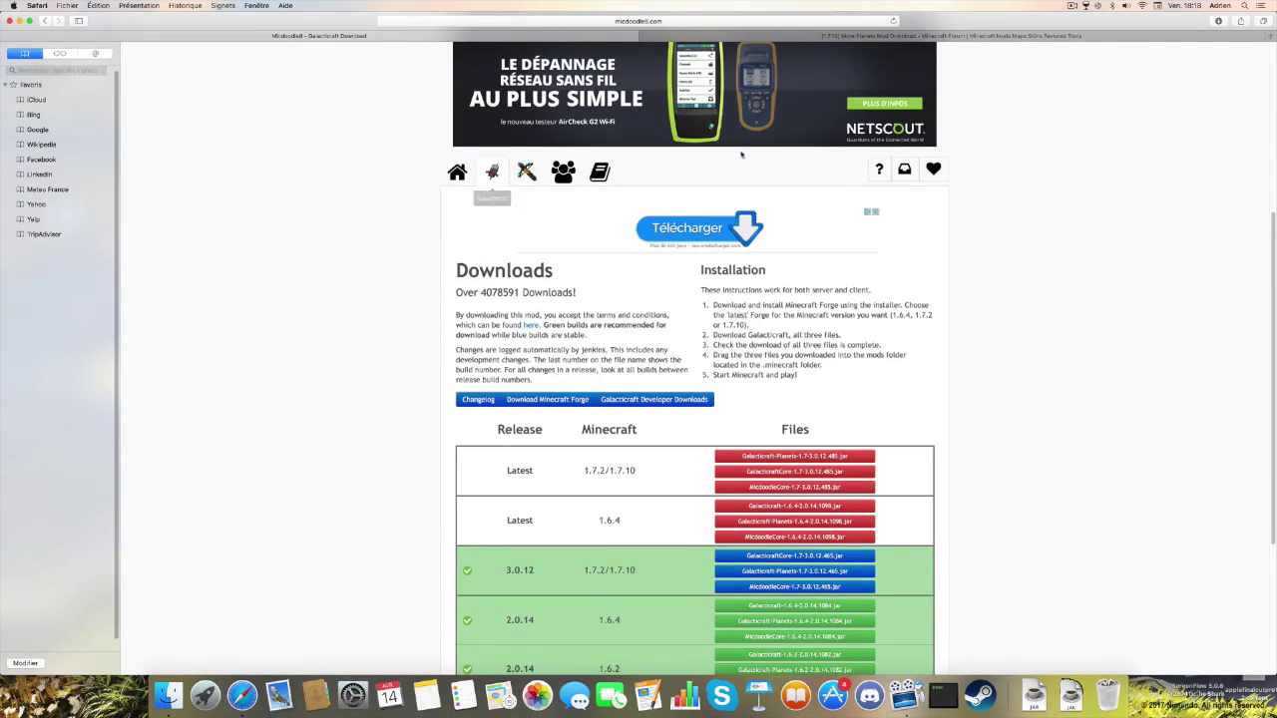
scroll(890, 539, "down", 5)
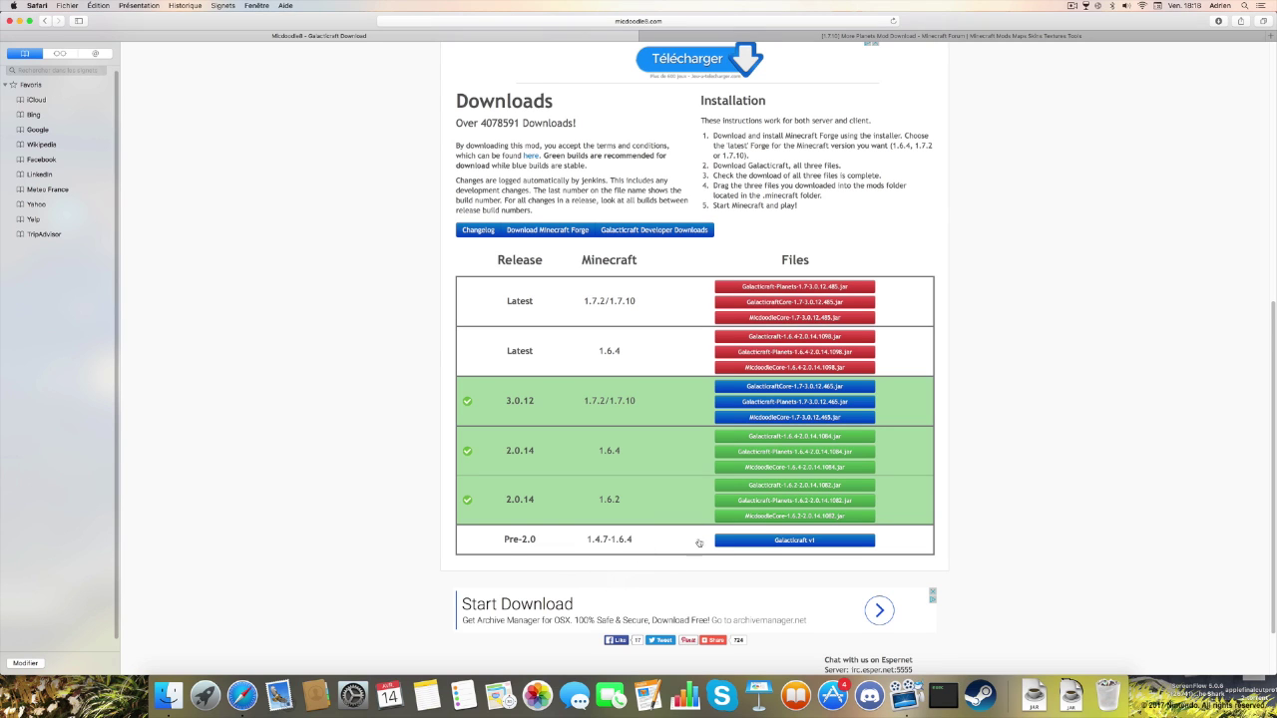
- Examine the three Galacticraft files offered for release 3.0.12 and Minecraft 1.7.2/1.7.10
mouse_move(490, 531)
left_mouse_down()
mouse_move(424, 541)
mouse_move(486, 536)
left_mouse_up()
mouse_move(631, 400)
left_mouse_down()
mouse_move(544, 404)
mouse_move(636, 401)
mouse_move(606, 402)
left_mouse_up()
mouse_move(676, 398)
left_mouse_down()
mouse_move(620, 376)
mouse_move(644, 408)
mouse_move(664, 404)
left_mouse_up()
left_click_drag(883, 387, 753, 389)
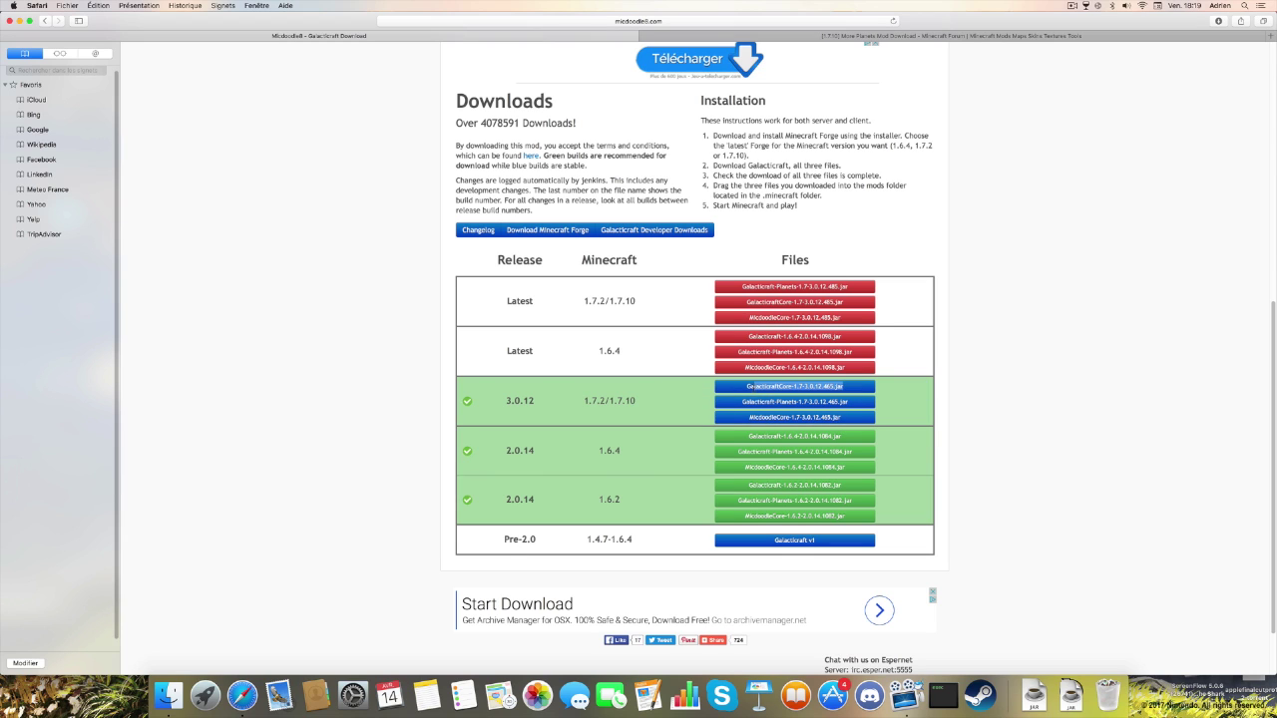
left_click(775, 394)
left_click_drag(900, 390, 745, 411)
left_click(679, 391)
- Slide the Safari window down to uncover the desktop and move the three Galacticraft JARs together below the More-Planets JAR
left_click_drag(953, 21, 913, 595)
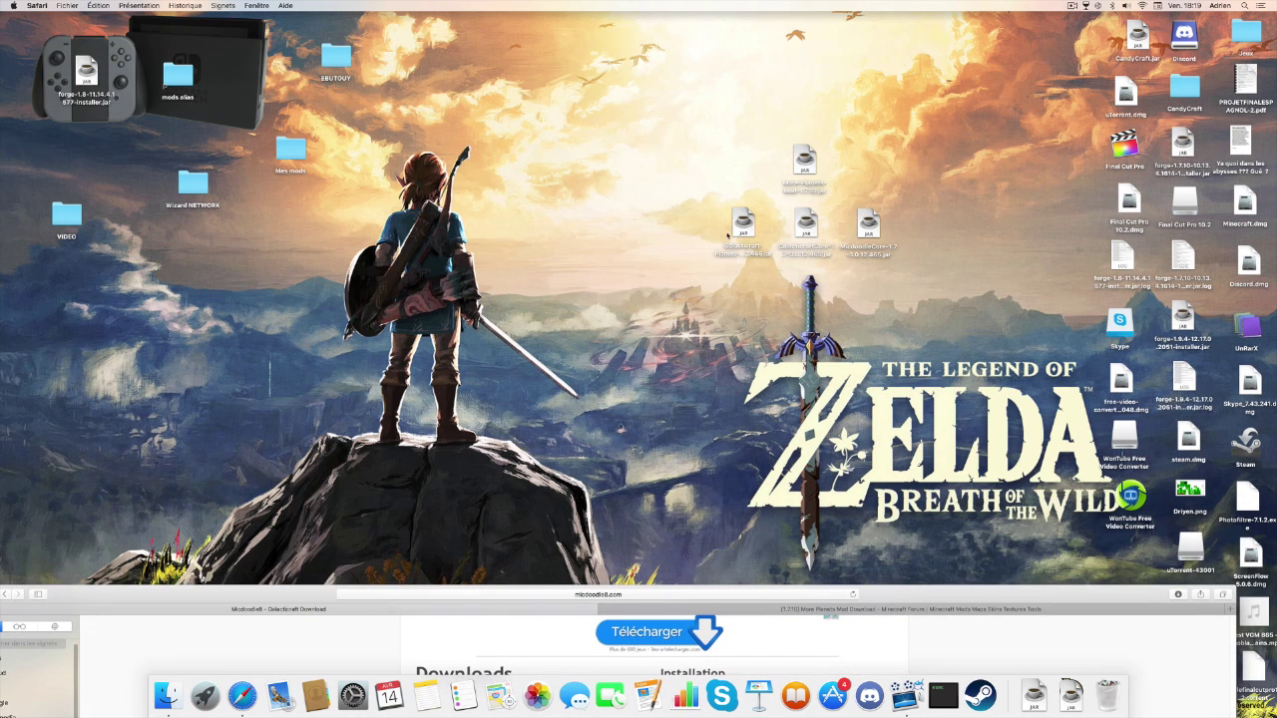
left_click_drag(728, 236, 776, 317)
left_click(811, 395)
double_click(177, 79)
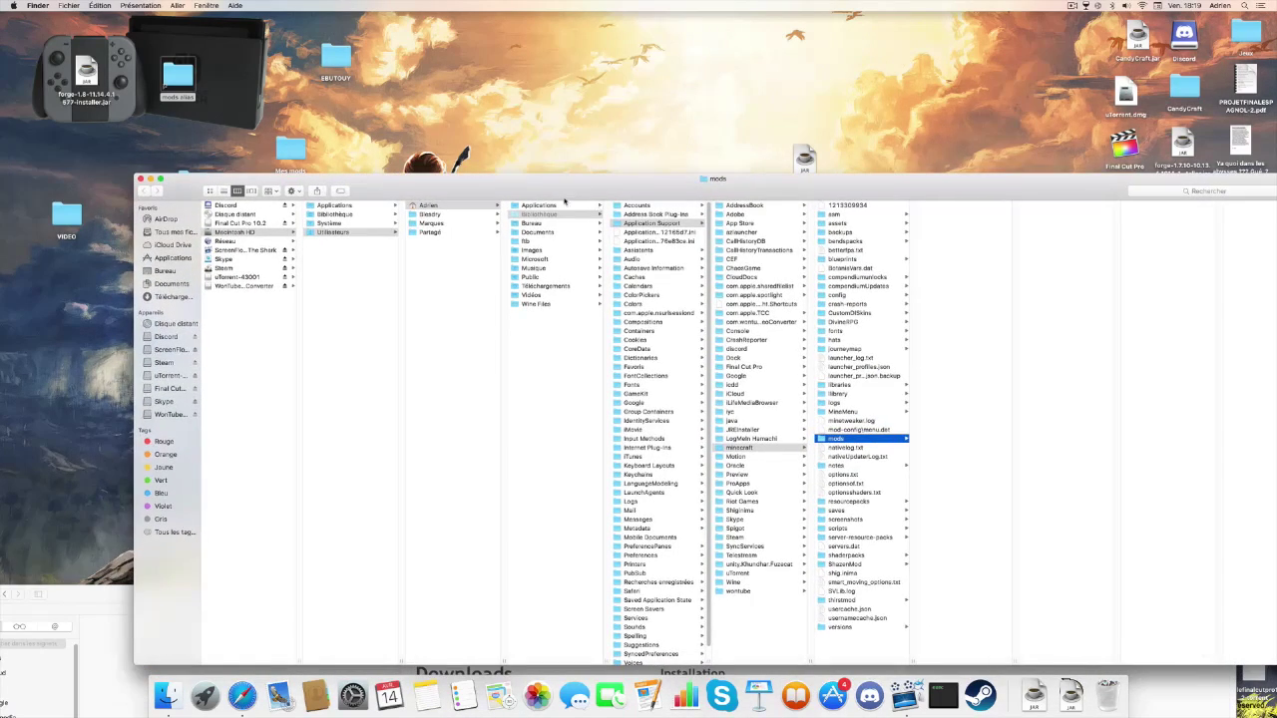
left_click(141, 179)
left_click(176, 5)
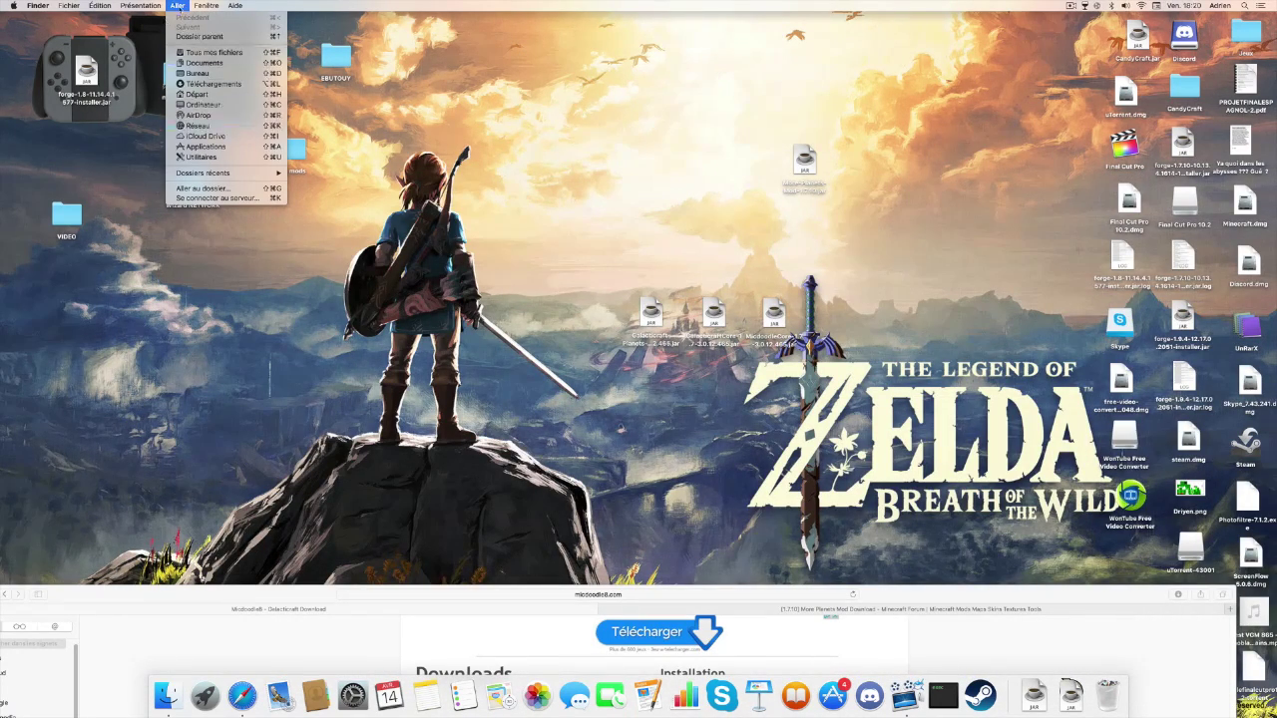
left_click(516, 148)
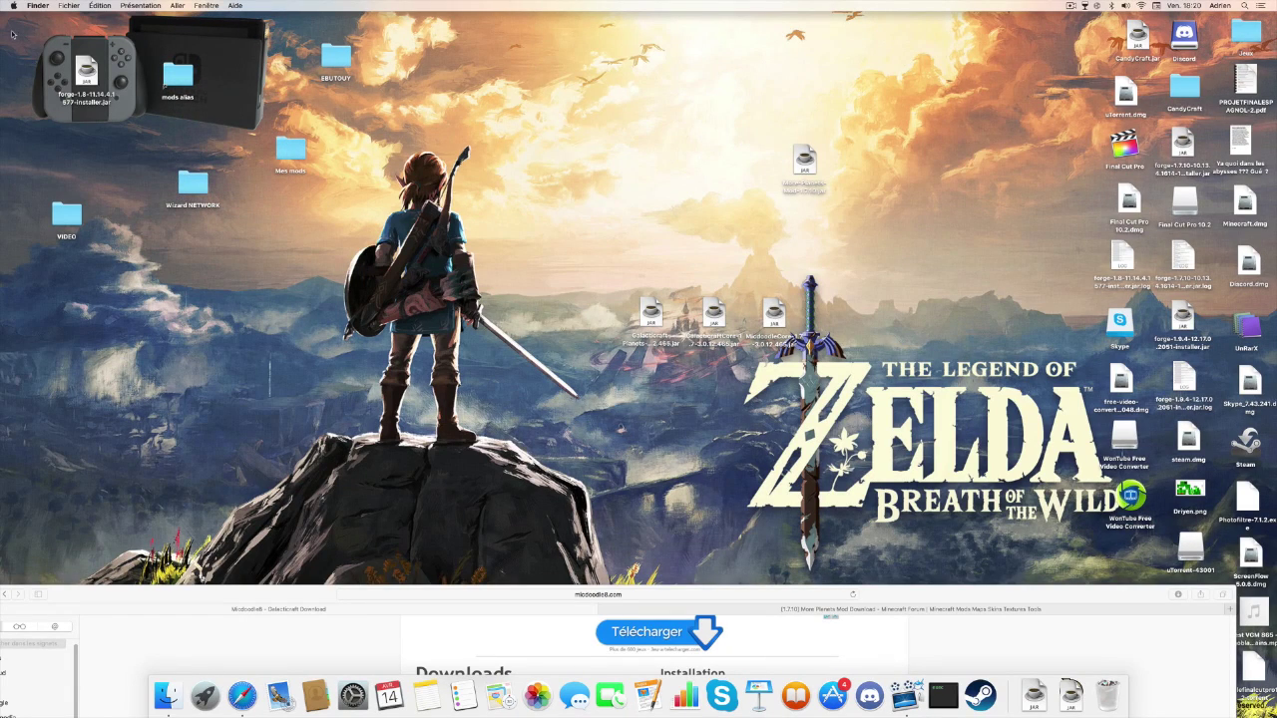
- Open the hidden user Library folder (Bibliothèque) in Finder
left_click(176, 7)
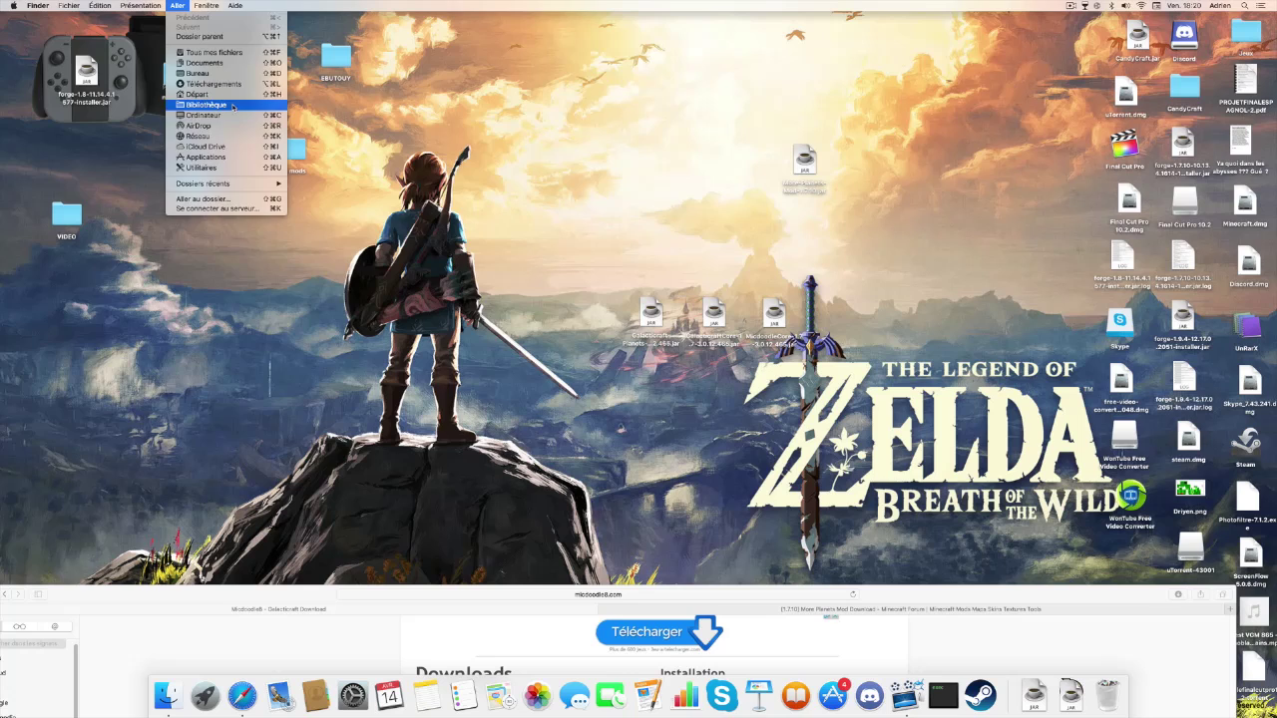
left_click(207, 105)
left_click(182, 6)
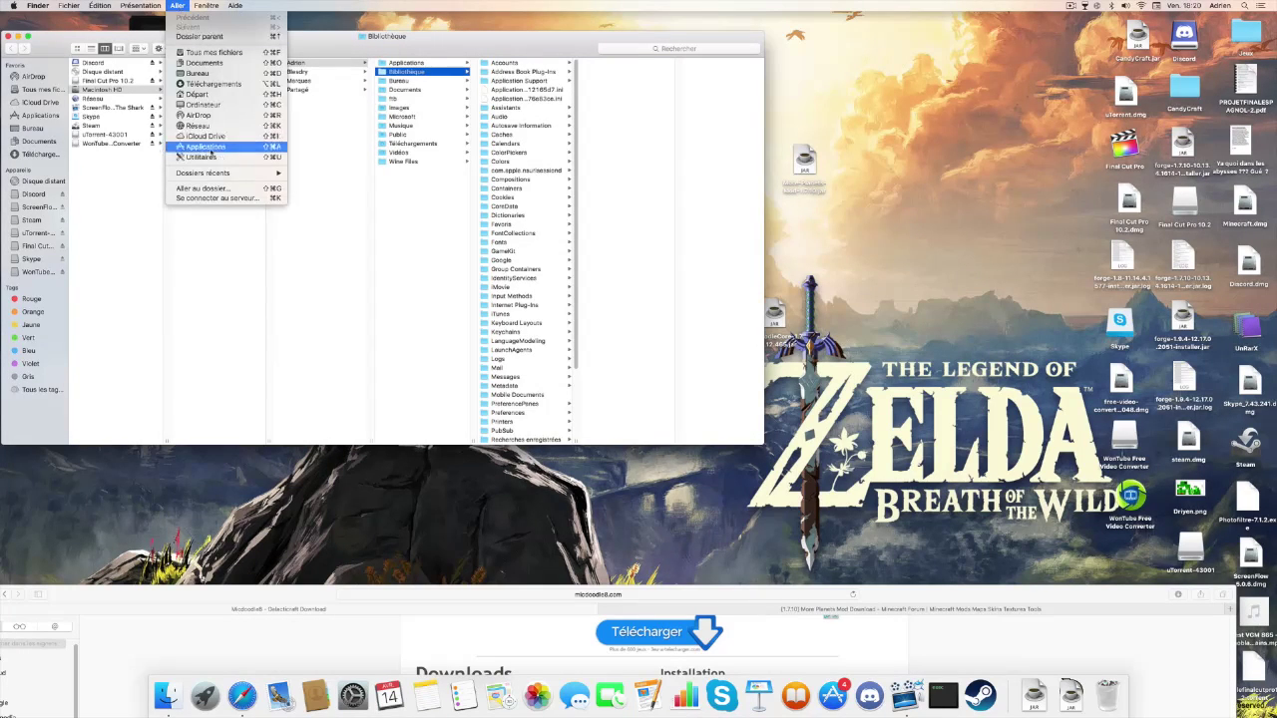
left_click(382, 279)
left_click_drag(579, 198, 576, 267)
scroll(577, 266, "up", 5)
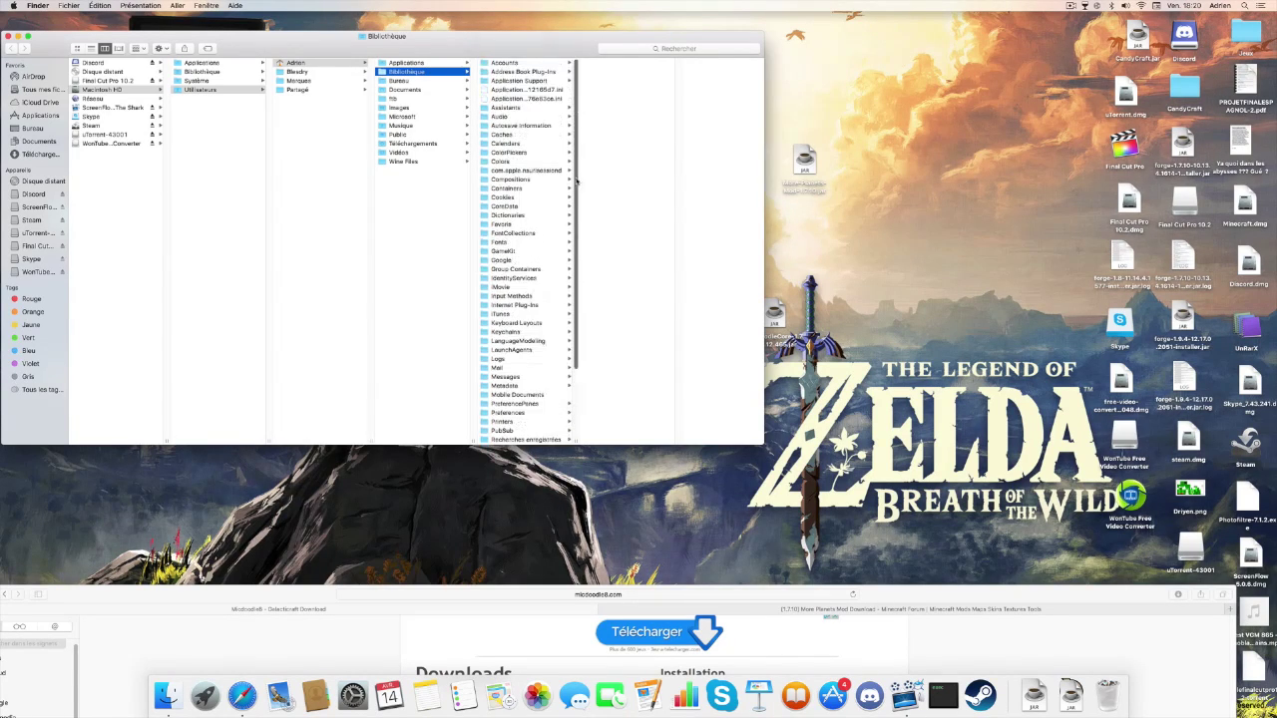
- Navigate through Application Support and minecraft to the mods folder
left_click(518, 80)
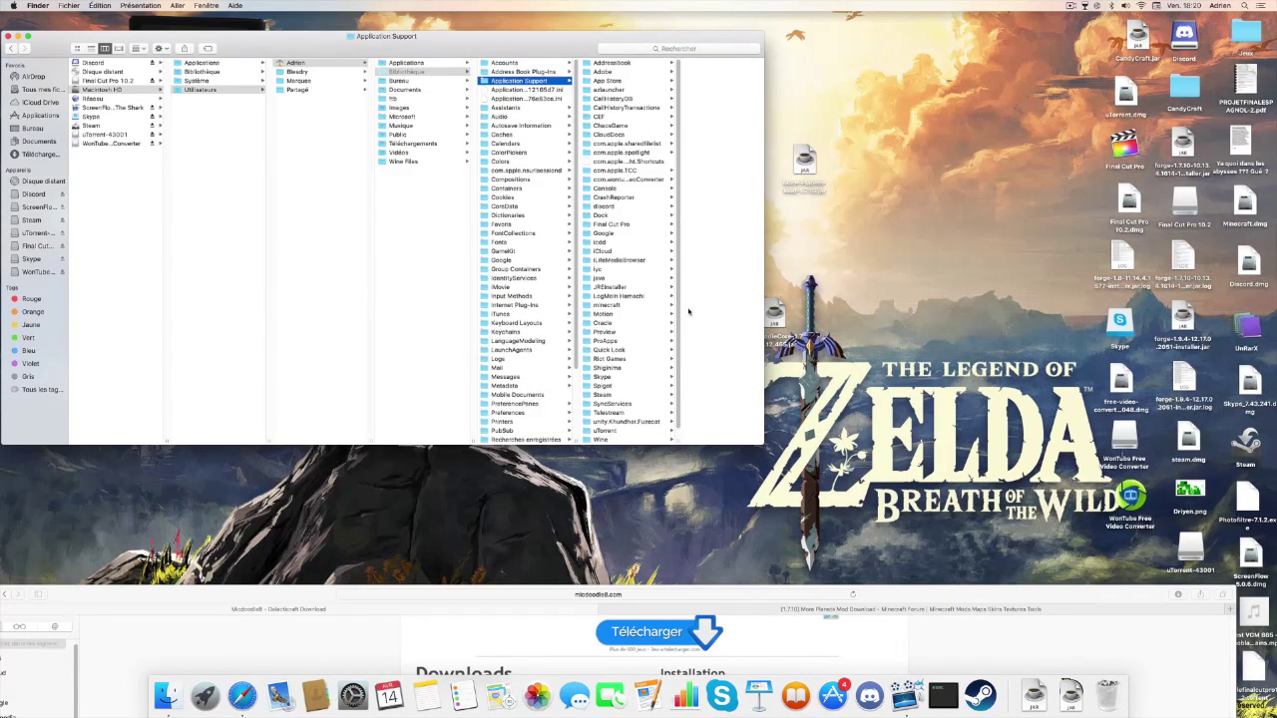
left_click(639, 301)
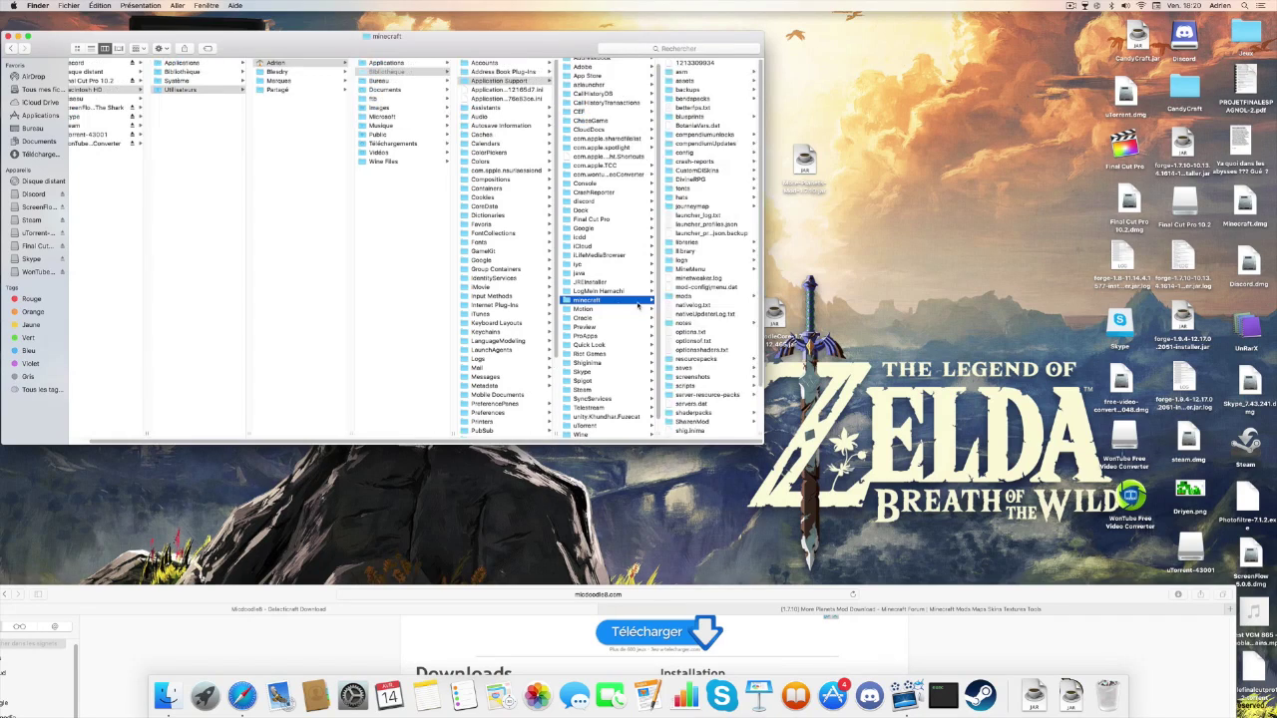
left_click(714, 299)
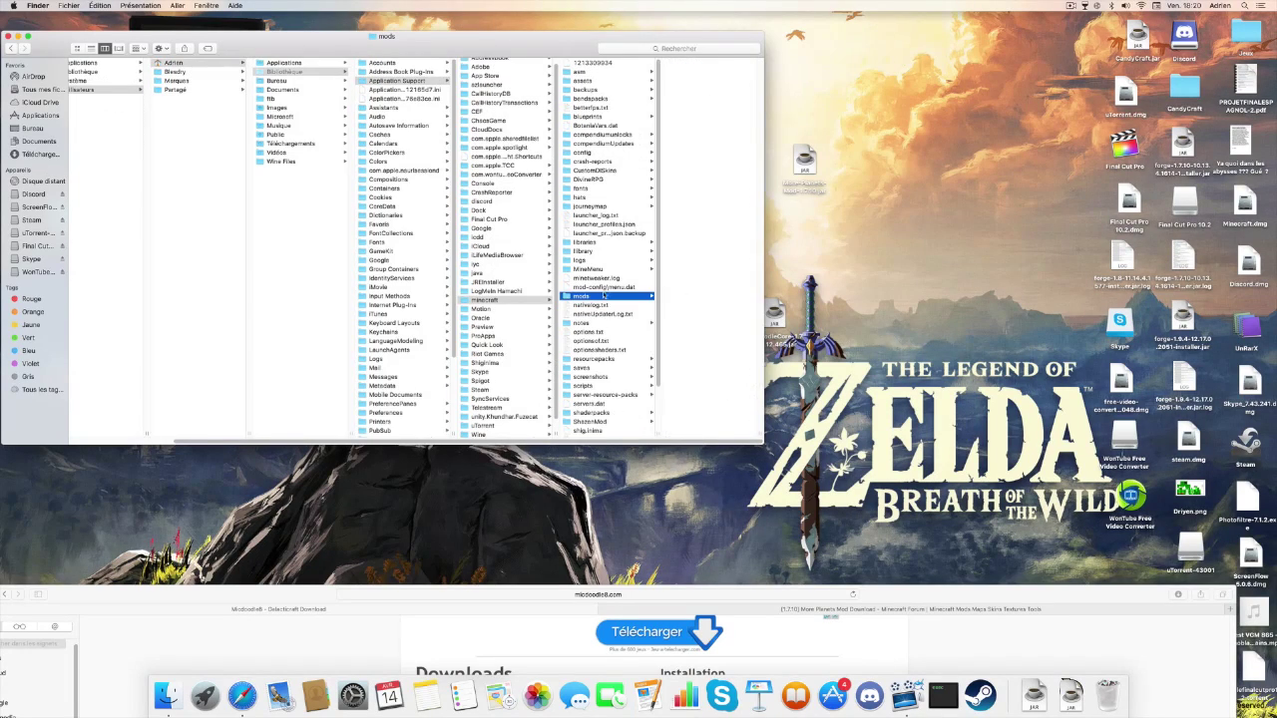
right_click(593, 300)
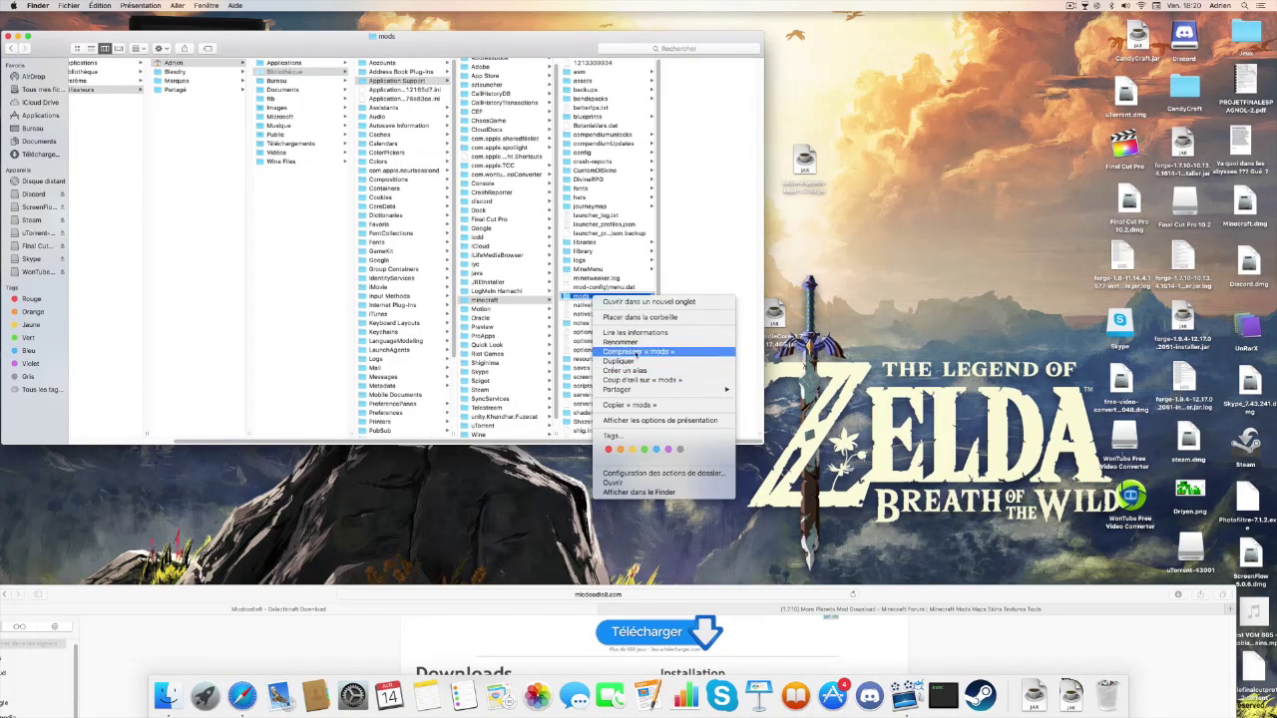
left_click(687, 250)
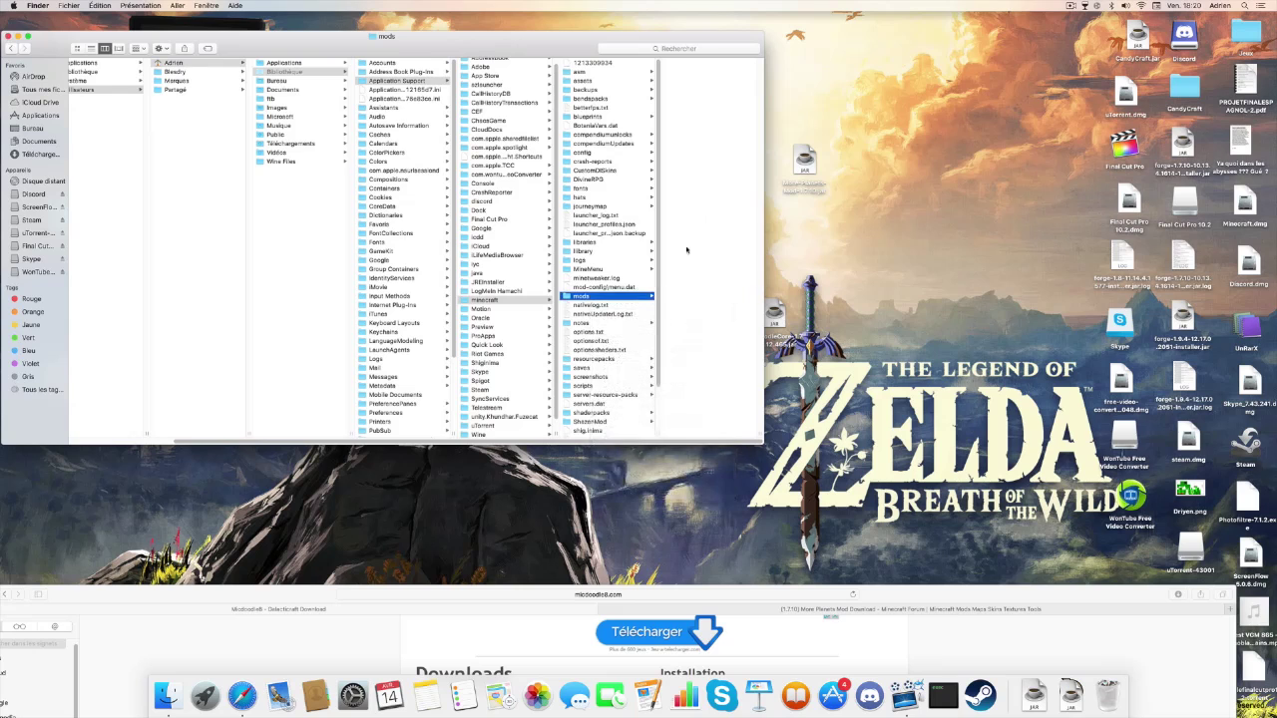
- Close the Finder window showing the mods folder and move the three Galacticraft JARs into the mods alias on the desktop
left_click(7, 35)
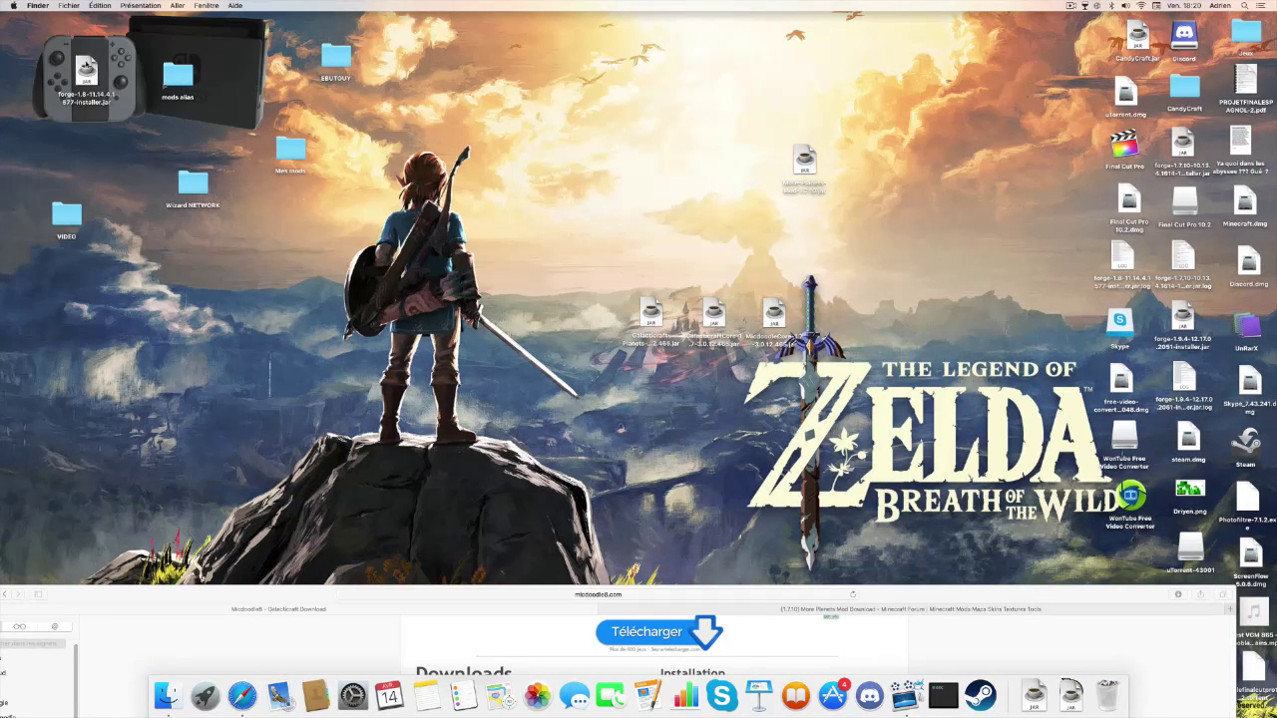
left_click(167, 86)
left_click(400, 268)
left_click_drag(852, 319, 187, 84)
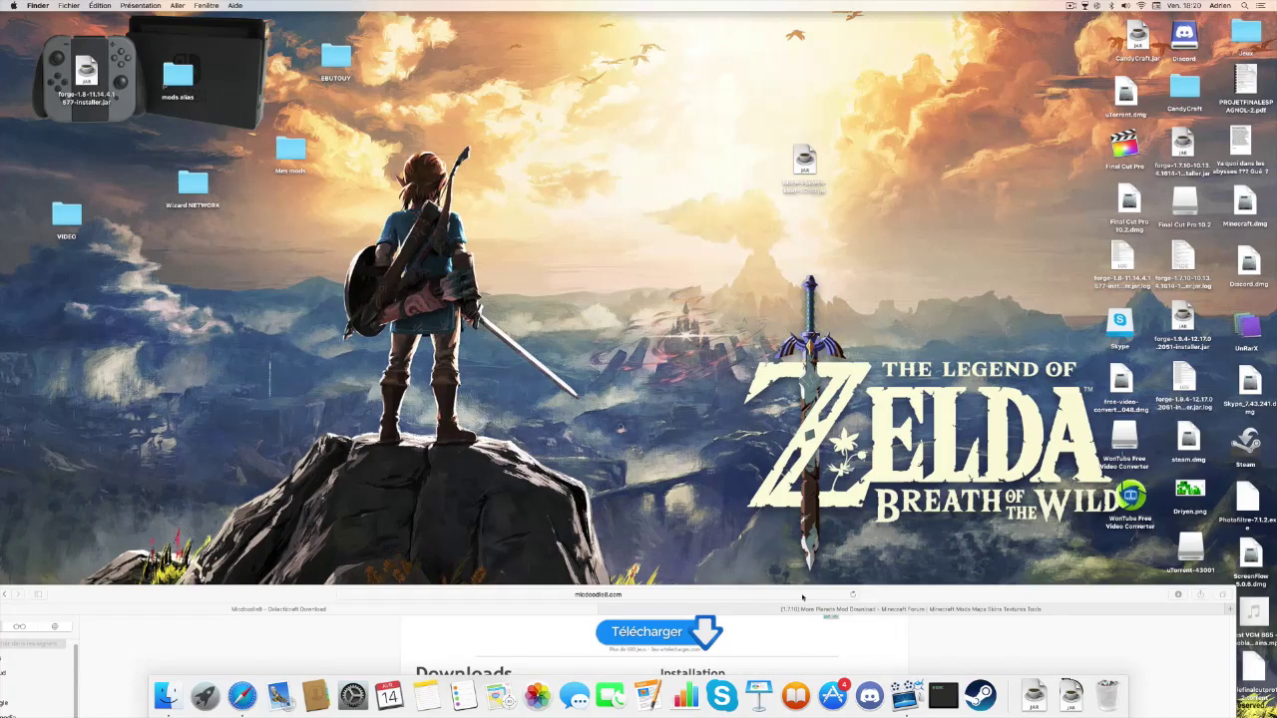
- Raise the Safari window and examine the More Planets mod download page, including its download options and solar system images
left_click_drag(802, 596, 929, 227)
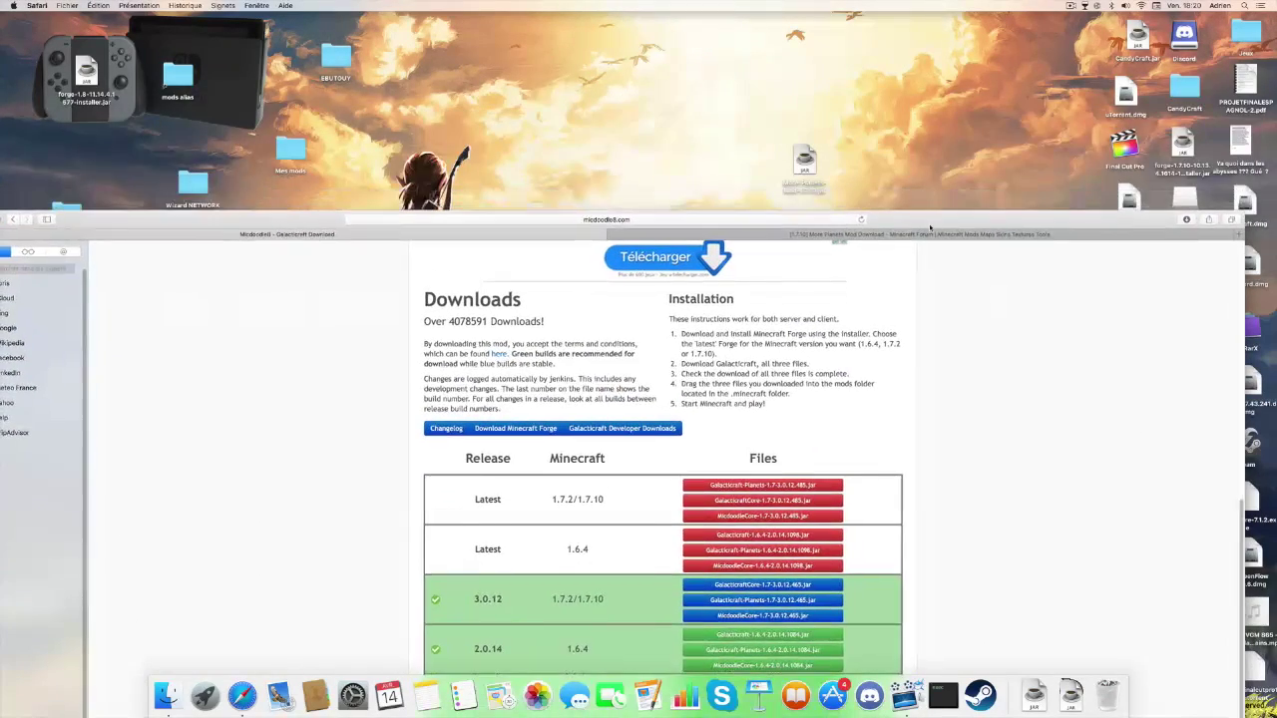
left_click(897, 235)
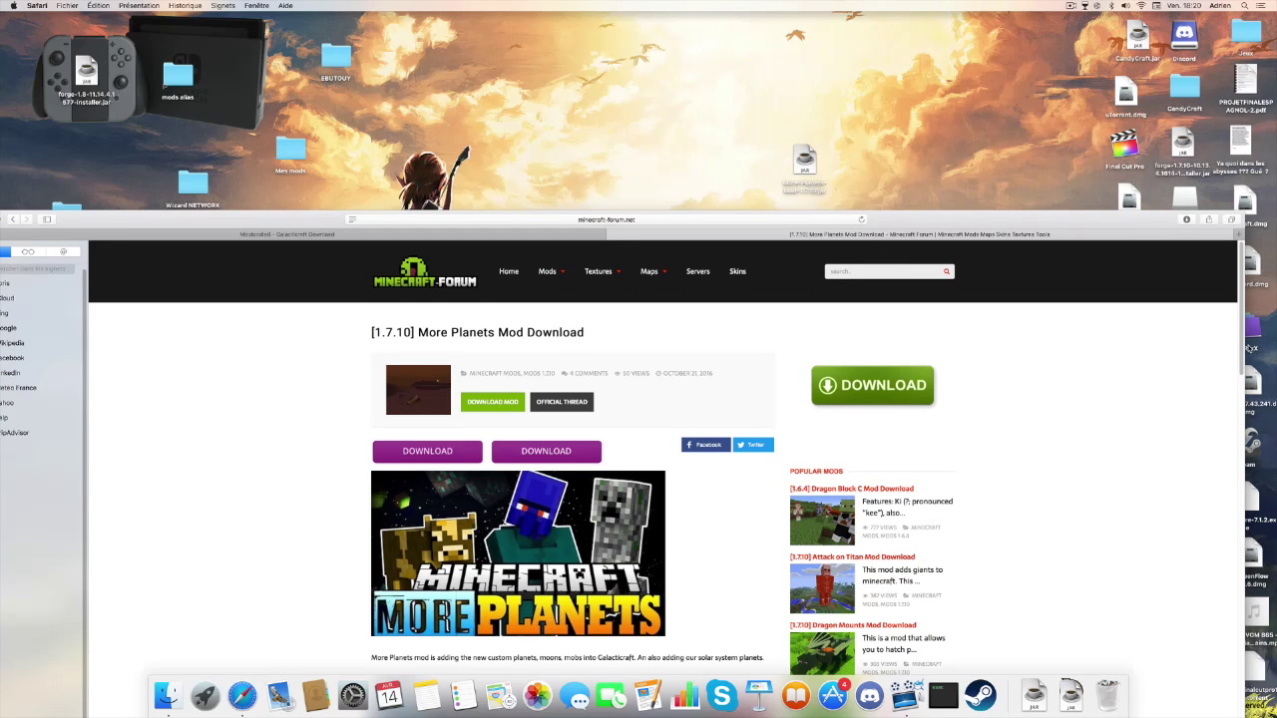
scroll(429, 586, "down", 6)
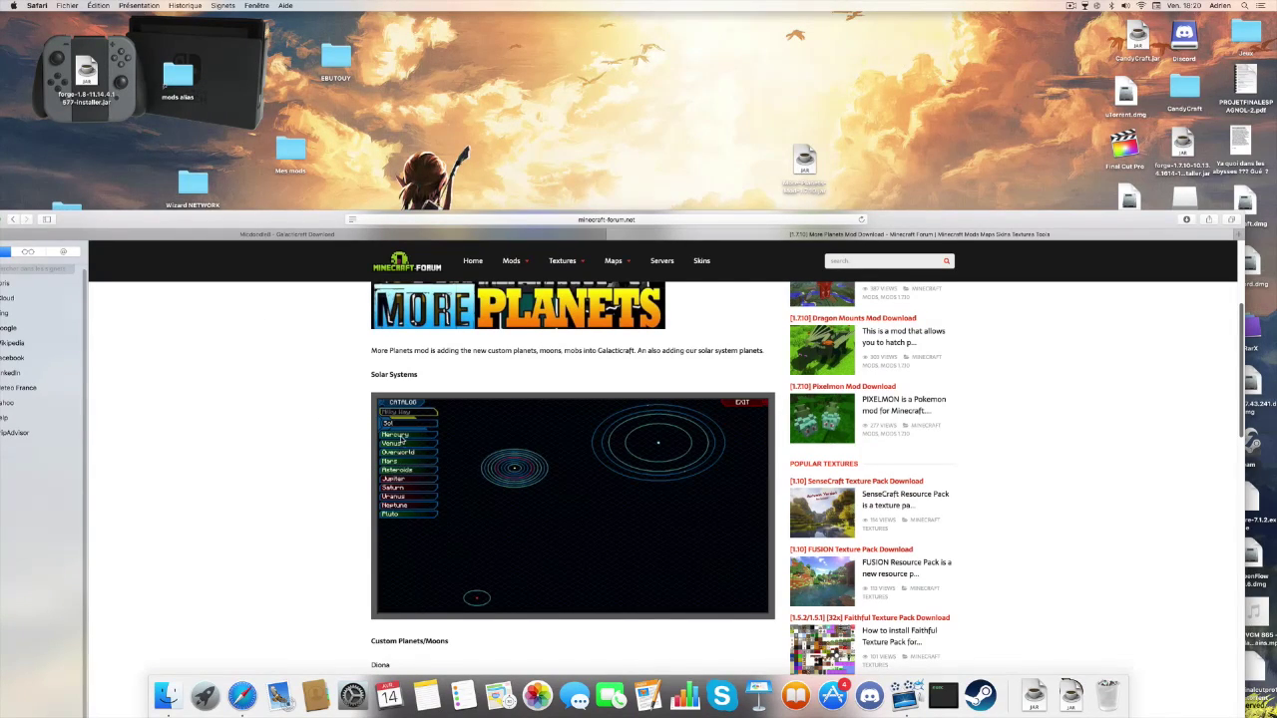
scroll(674, 441, "down", 5)
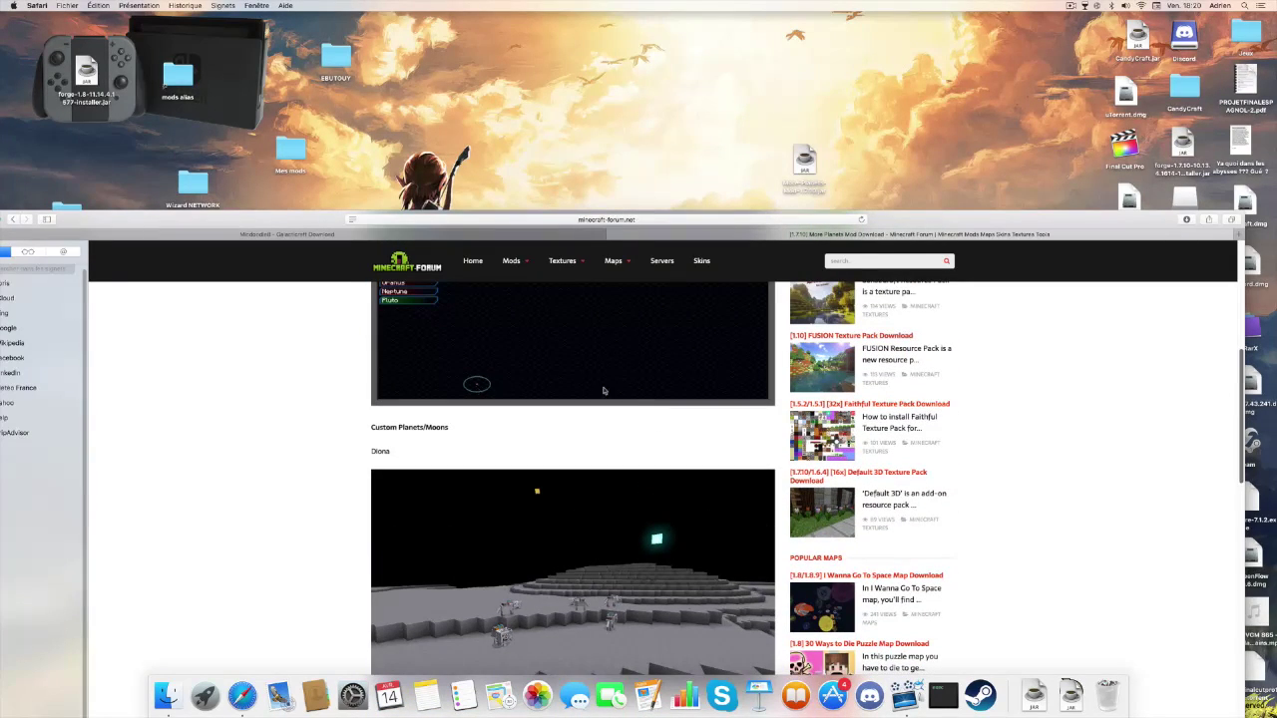
scroll(860, 443, "up", 6)
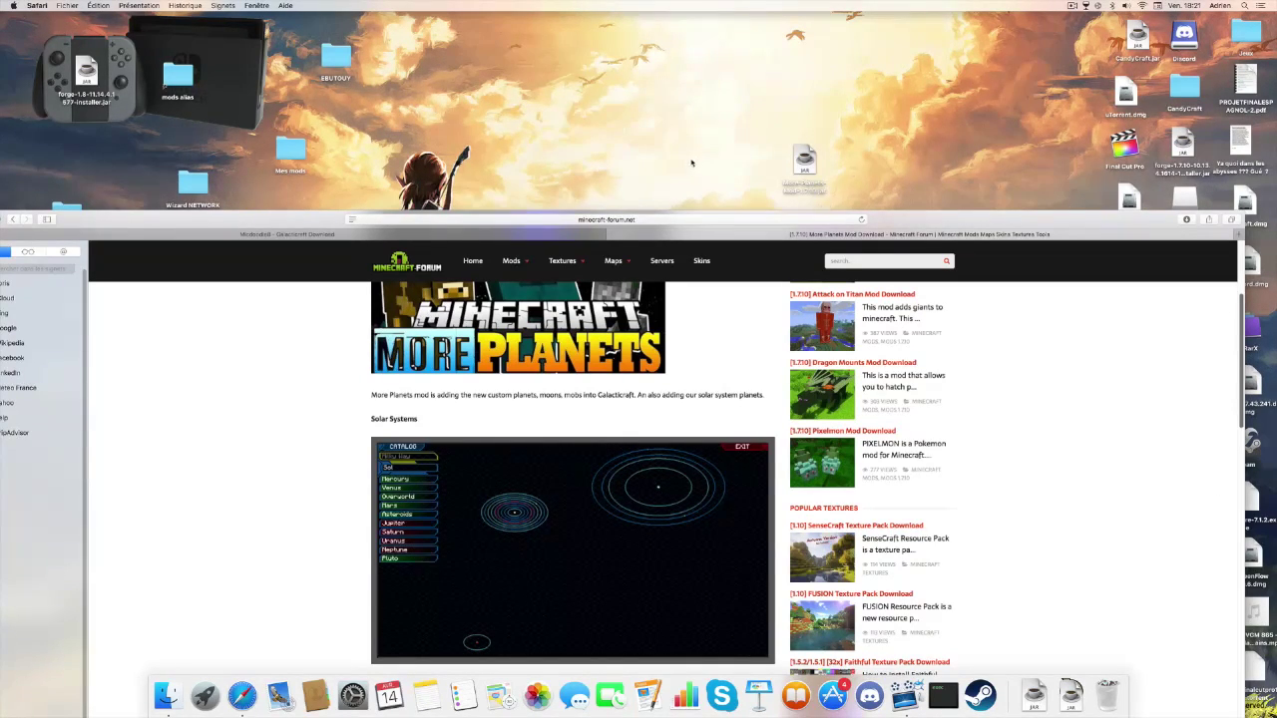
left_click(527, 81)
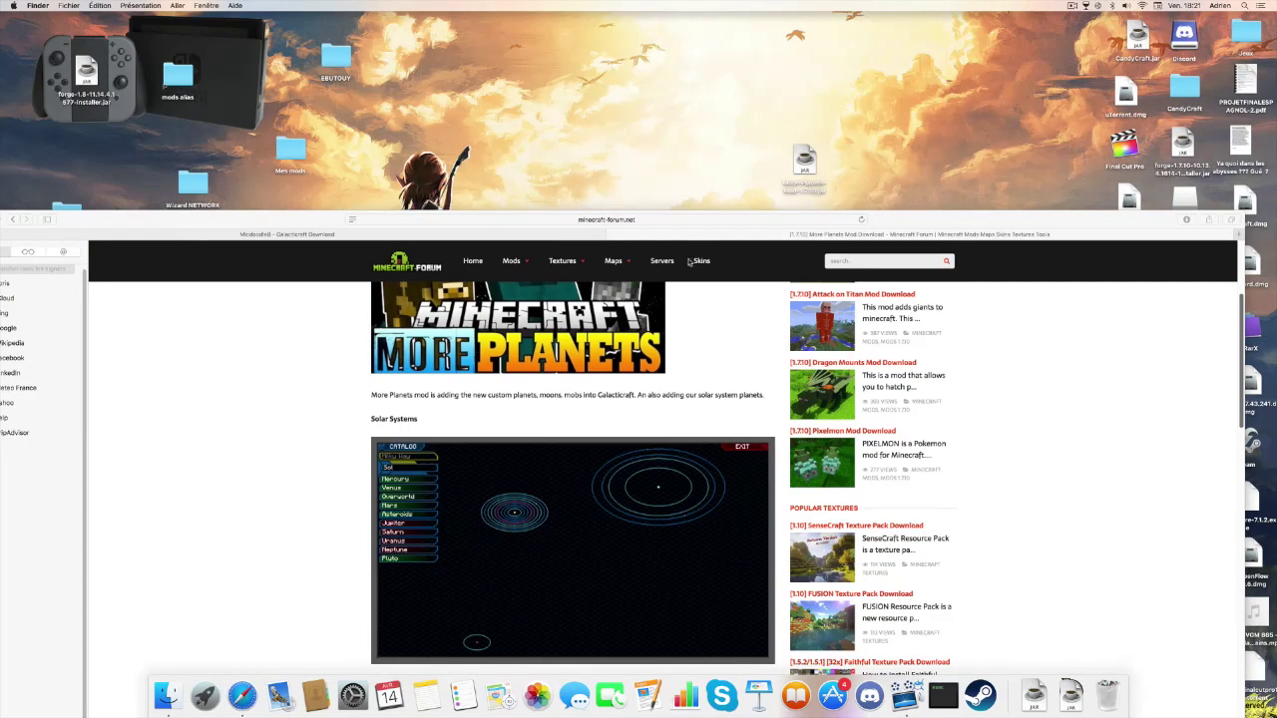
left_click_drag(1007, 228, 1021, 145)
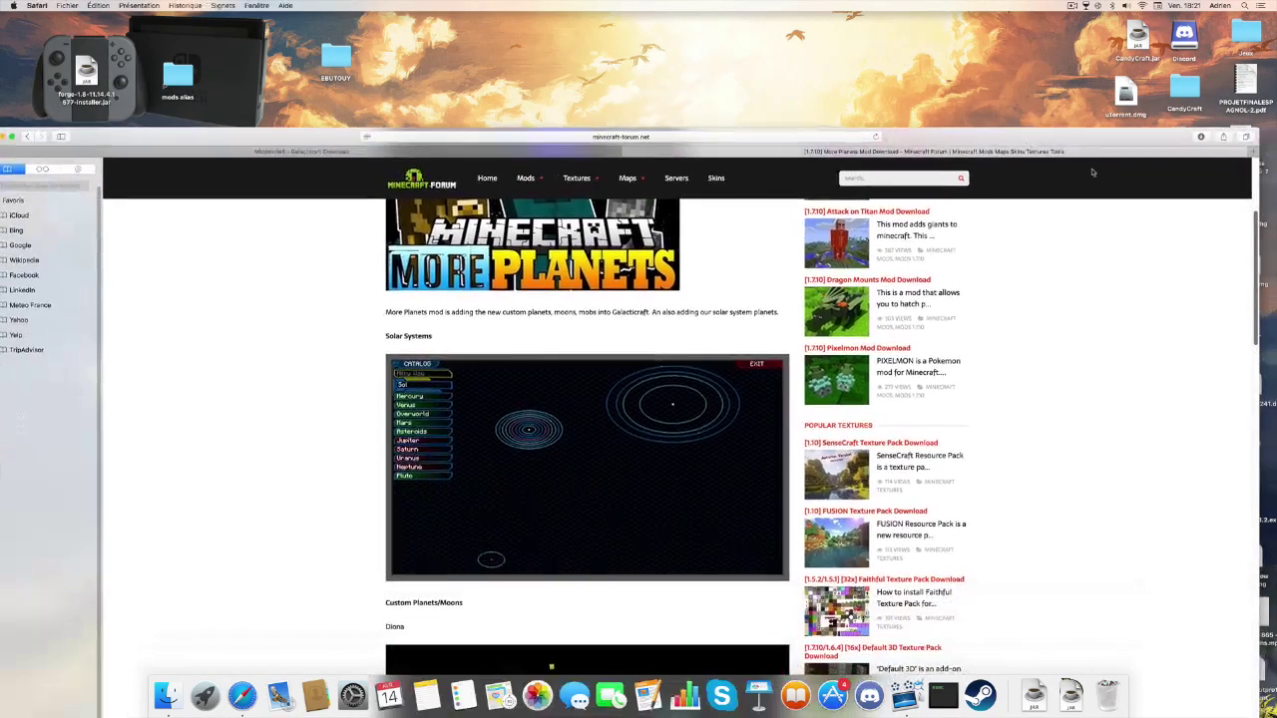
left_click_drag(1246, 319, 1123, 277)
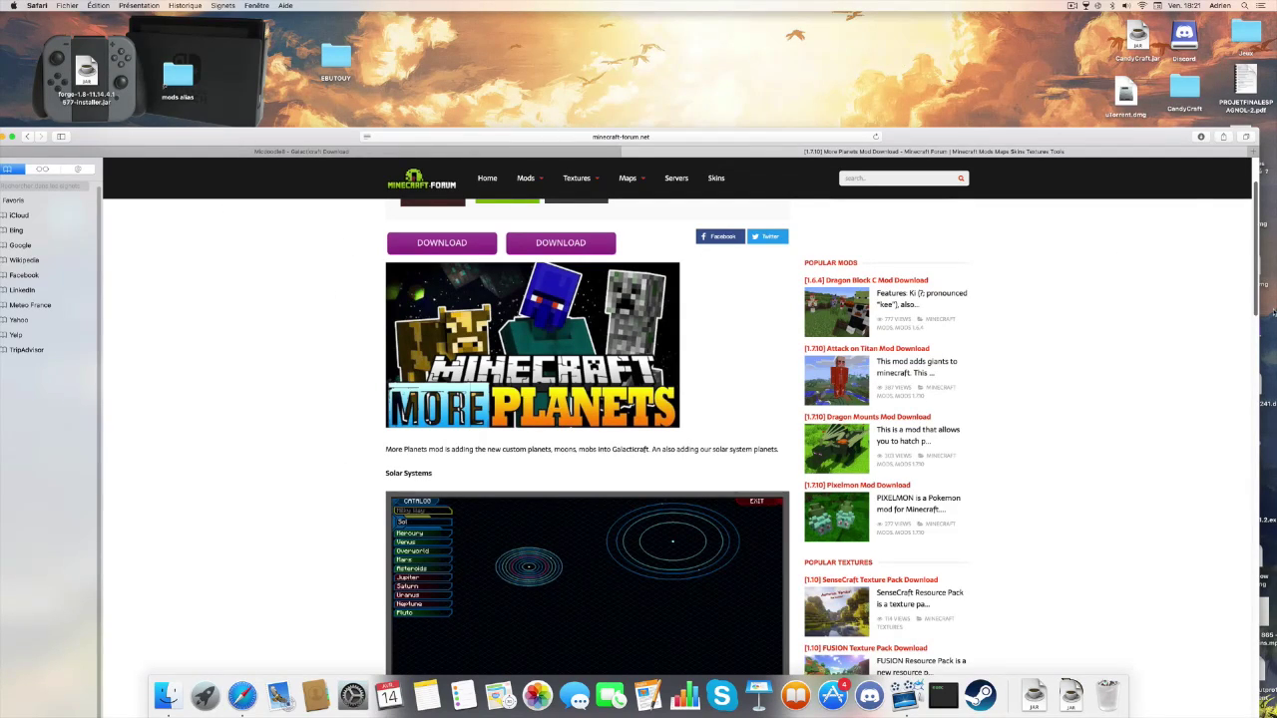
left_click_drag(1257, 267, 1263, 234)
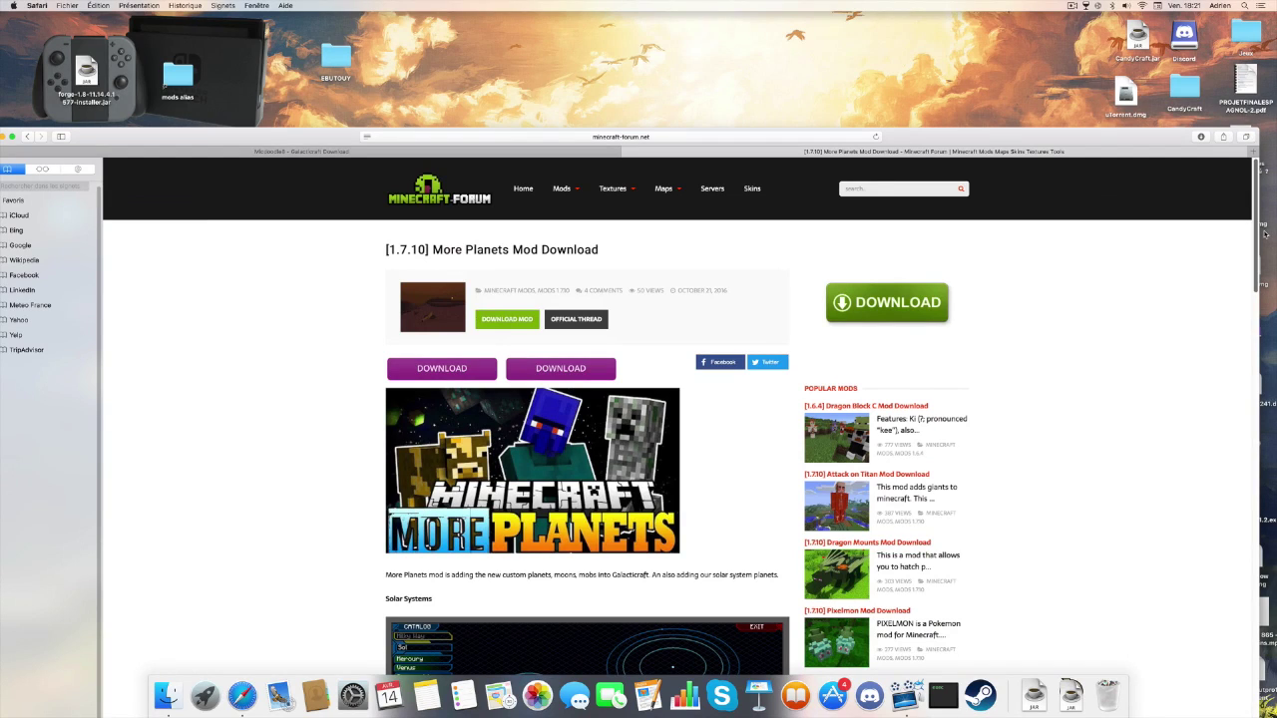
- Display the full web addresses of the More Planets page and the Galacticraft download page
left_click(683, 137)
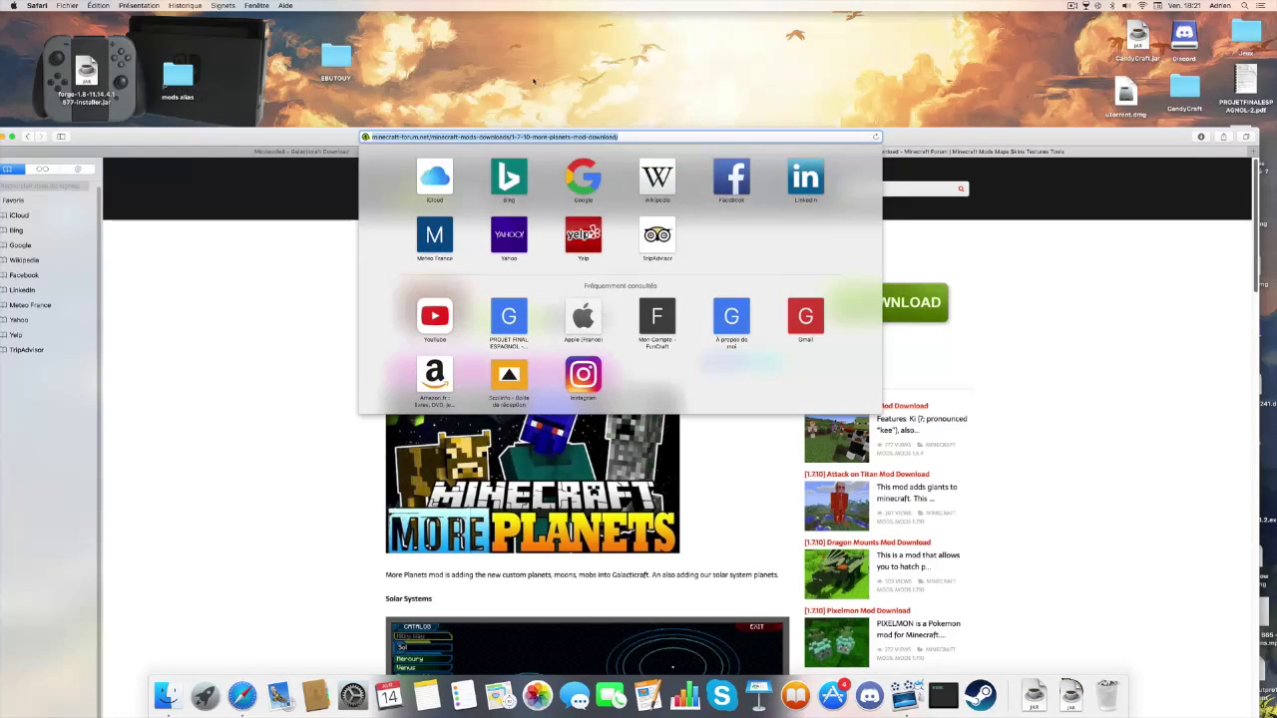
left_click(534, 82)
left_click(312, 152)
left_click(418, 138)
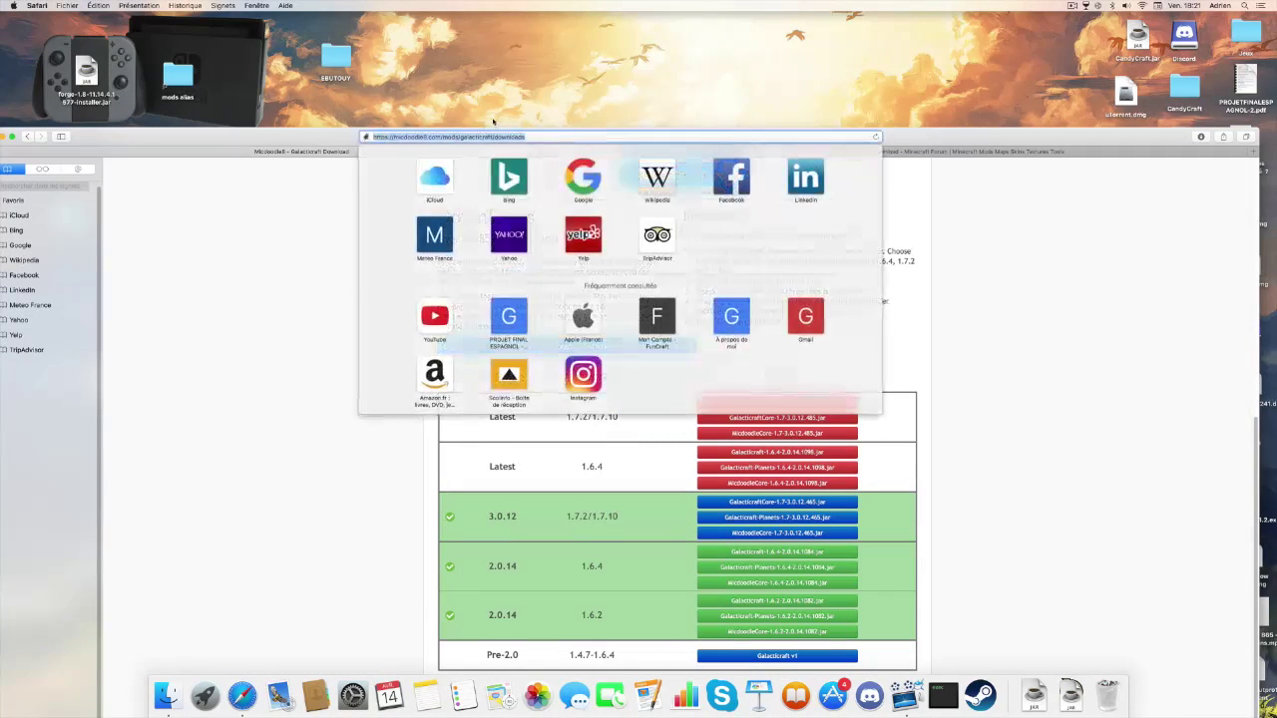
left_click(507, 96)
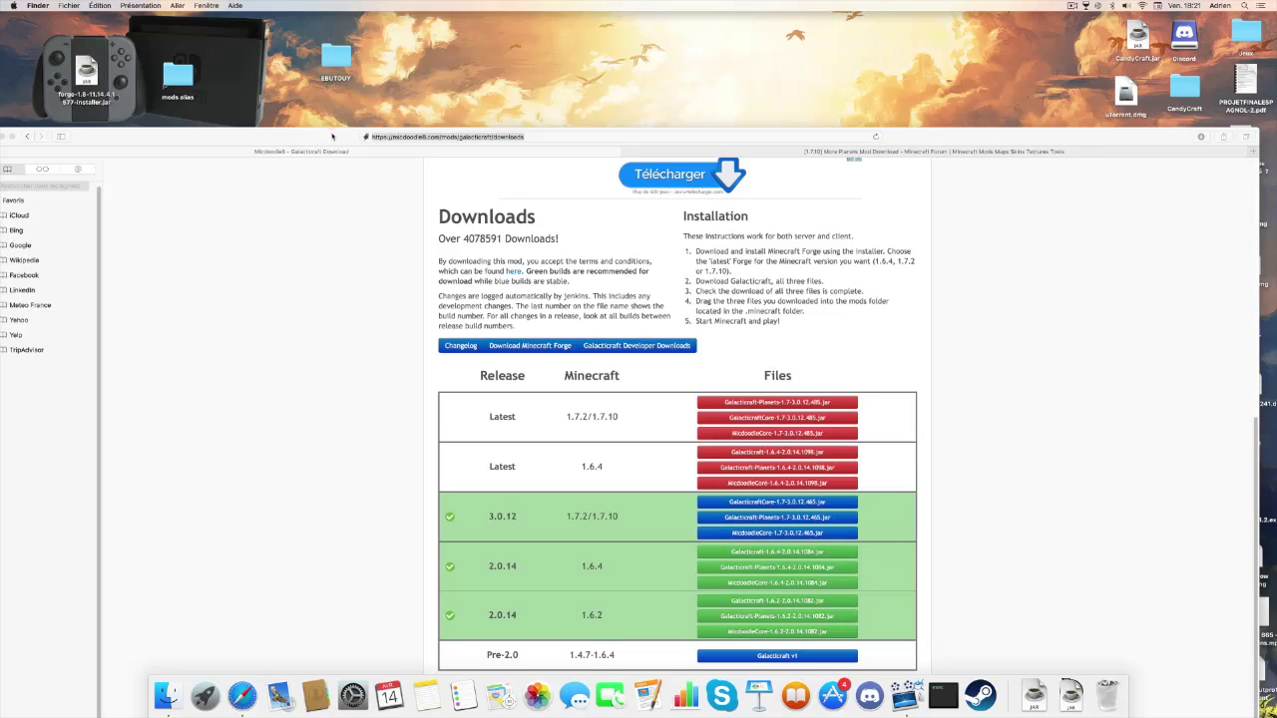
- Clear the Safari window out of the way and move the More-Planets JAR into the mods alias on the desktop
double_click(332, 135)
left_click_drag(806, 161, 179, 78)
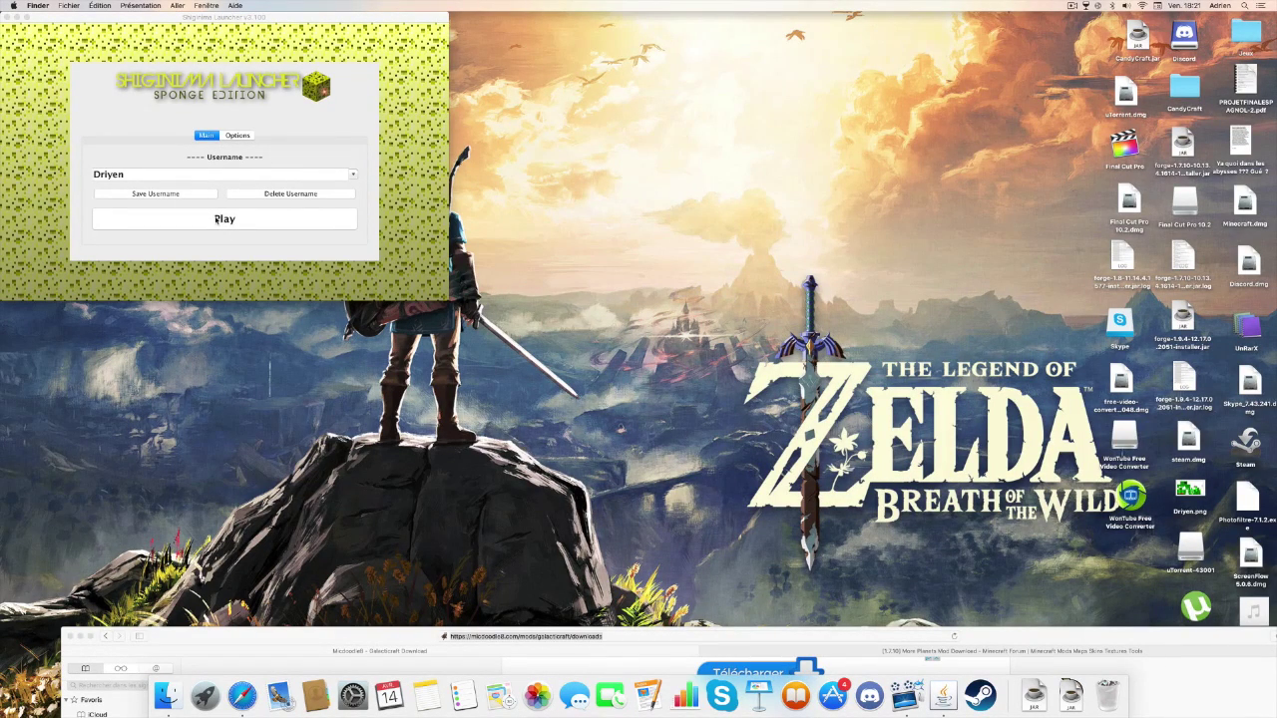
- Log in with the saved username in the Shiginima Launcher and launch Minecraft 1.7.10 with its Forge profile
left_click(215, 219)
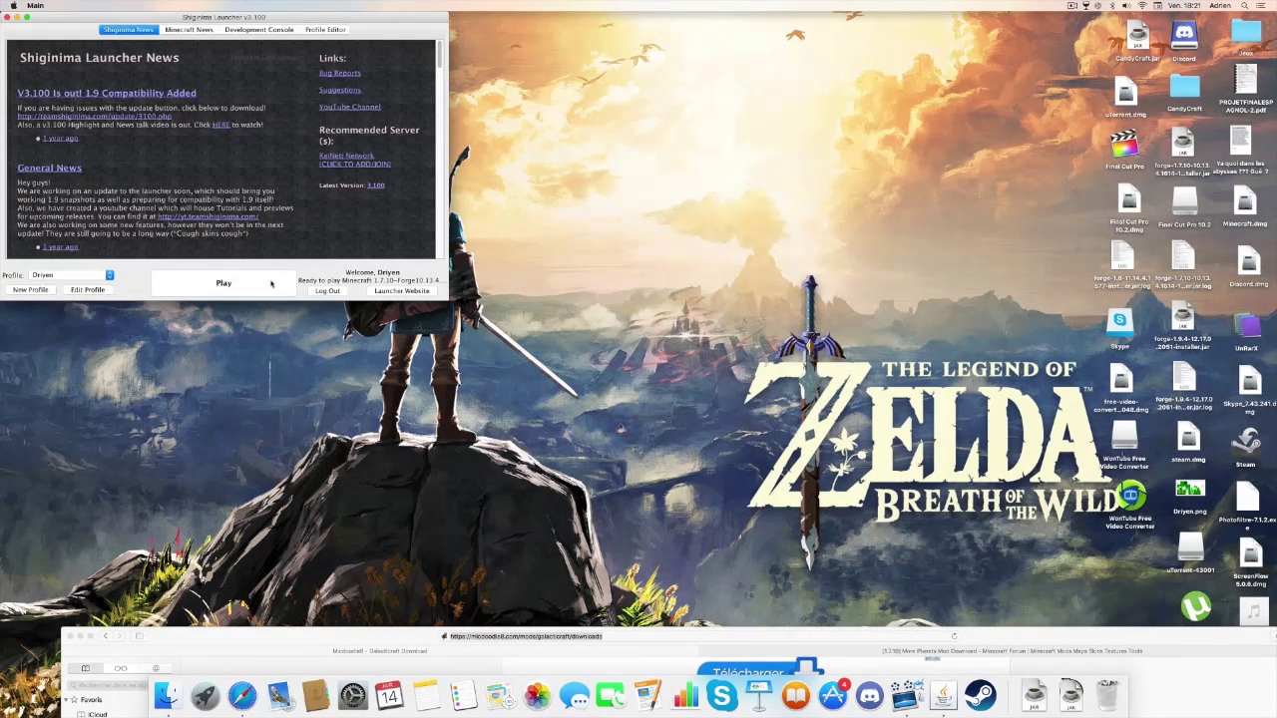
left_click(271, 285)
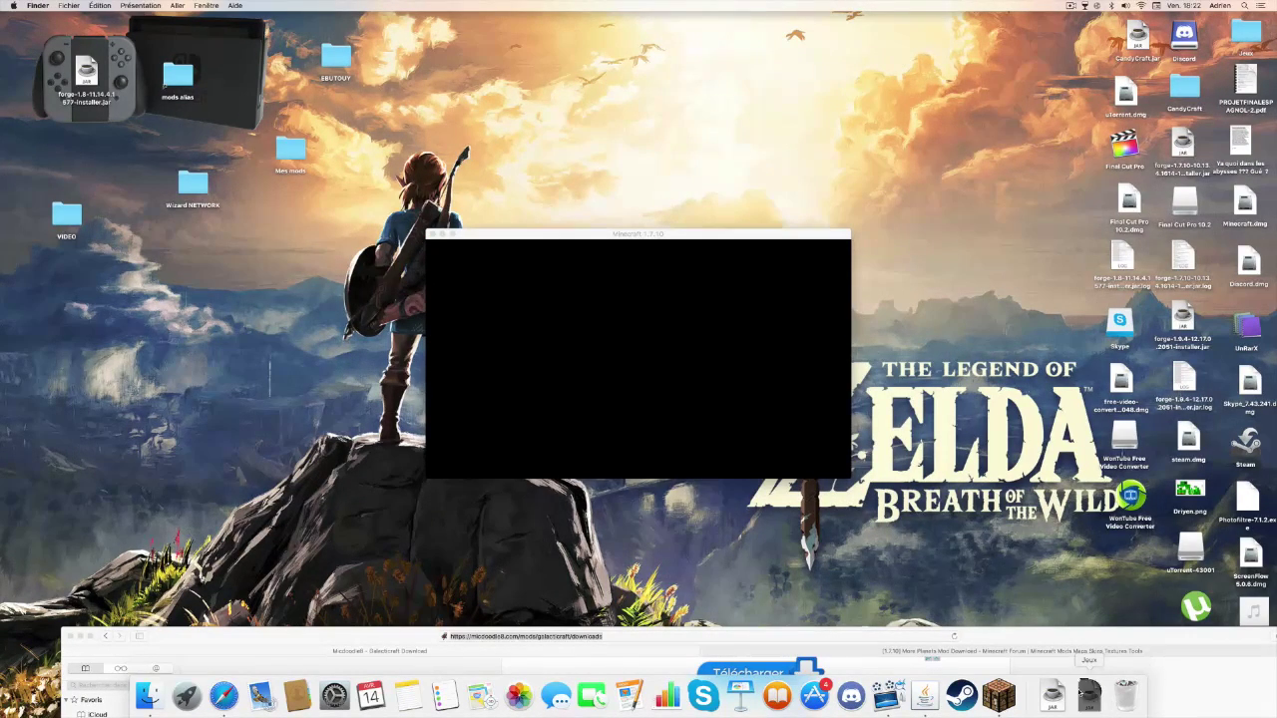
left_click(1082, 693)
left_click(715, 510)
- Rearrange the windows so the Minecraft game sits directly above the Galacticraft download page
left_click_drag(639, 241, 611, 231)
left_click_drag(467, 638, 424, 490)
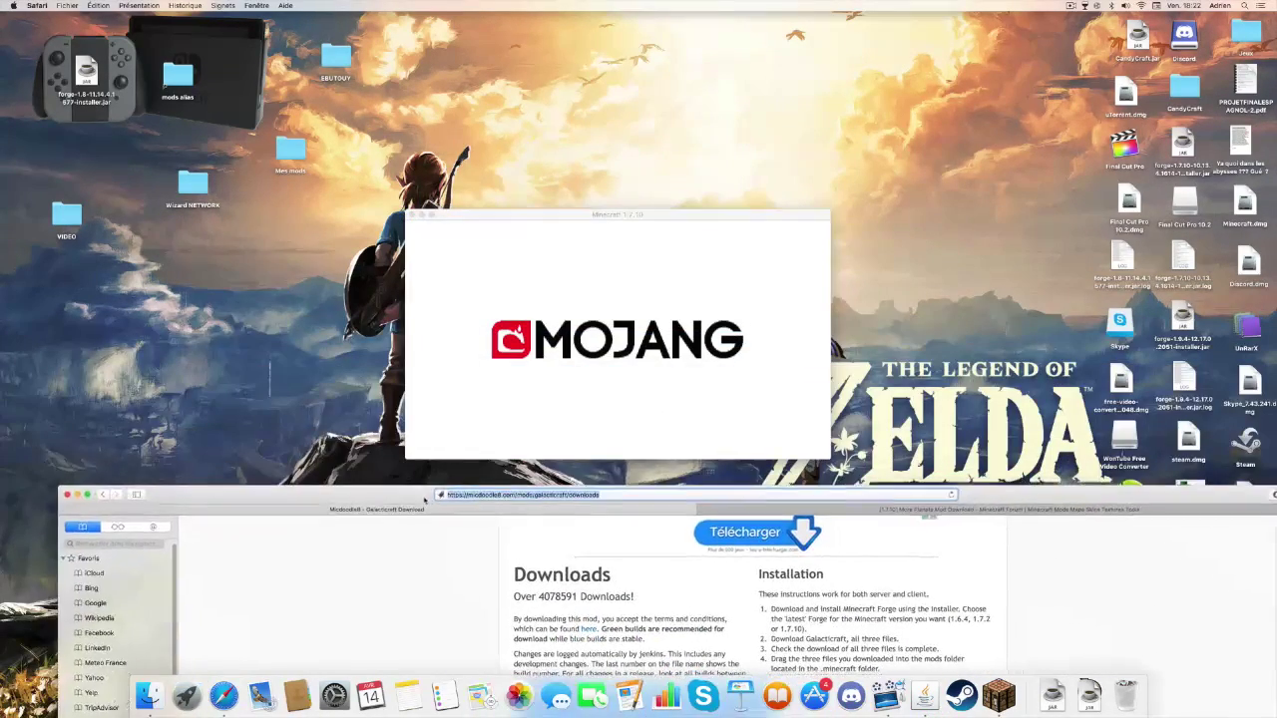
left_click(555, 210)
left_click_drag(570, 214, 600, 213)
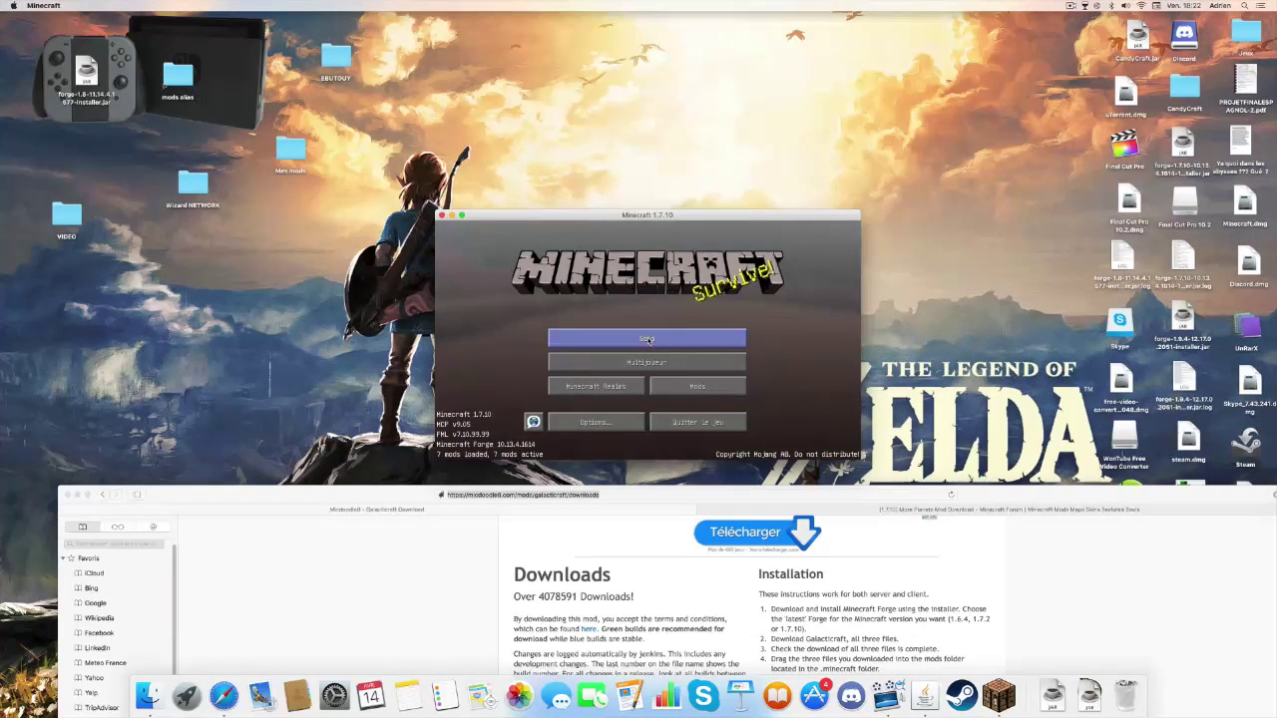
- Begin a new single-player world and set its game mode to Créatif
left_click(651, 341)
left_click(696, 415)
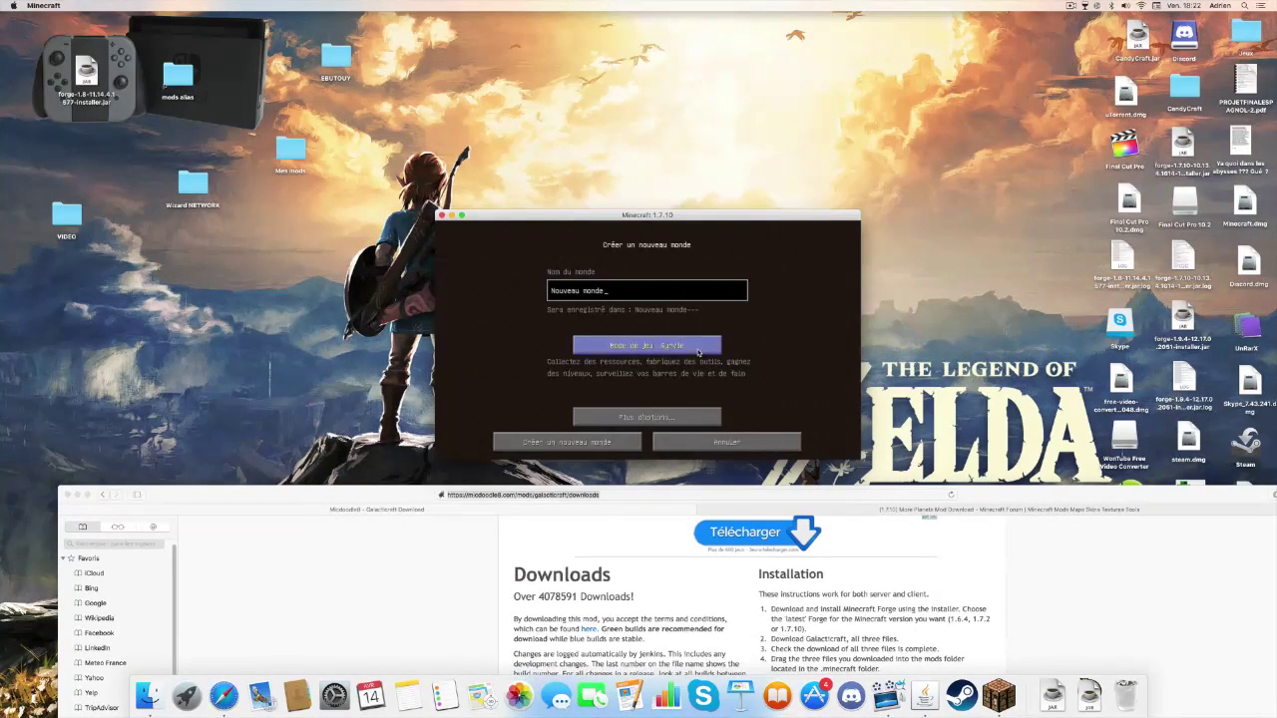
left_click(698, 352)
left_click(699, 352)
- Cycle the world type past Monde plat in the extra options and create the world under the name Nouveau monde
left_click(646, 417)
left_click(745, 337)
left_click(745, 337)
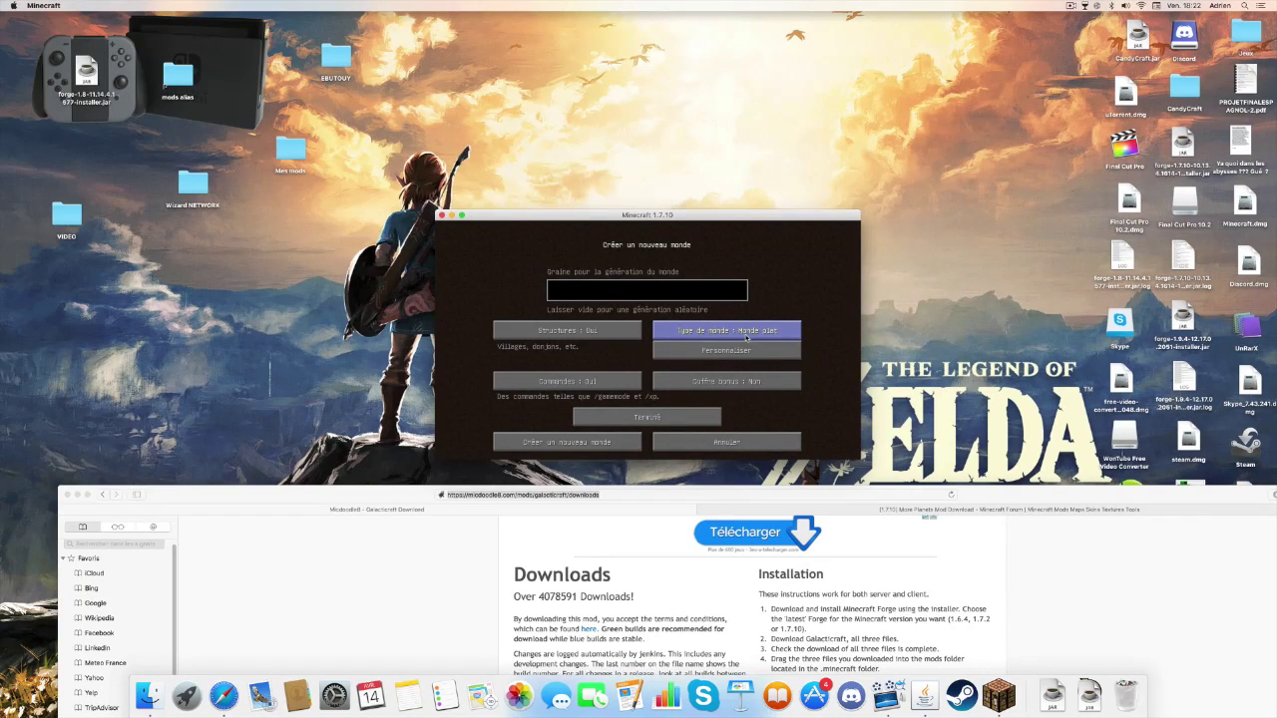
left_click(745, 337)
left_click(638, 417)
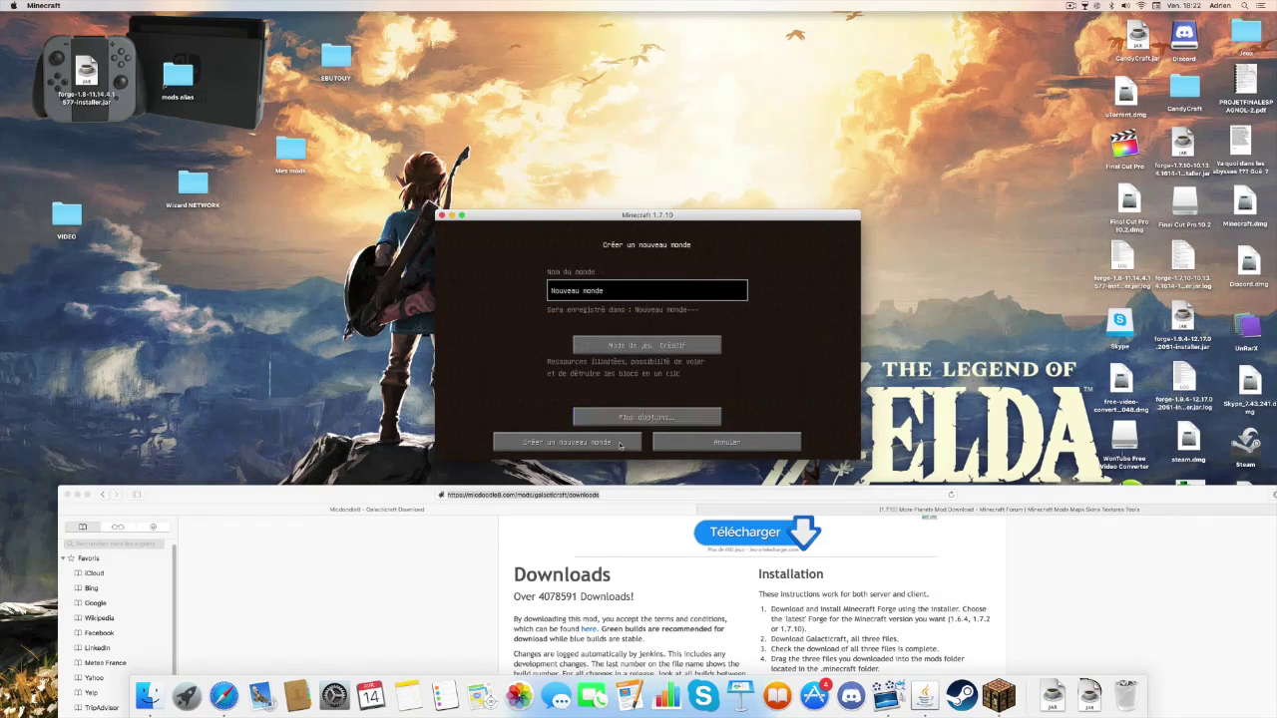
left_click(573, 442)
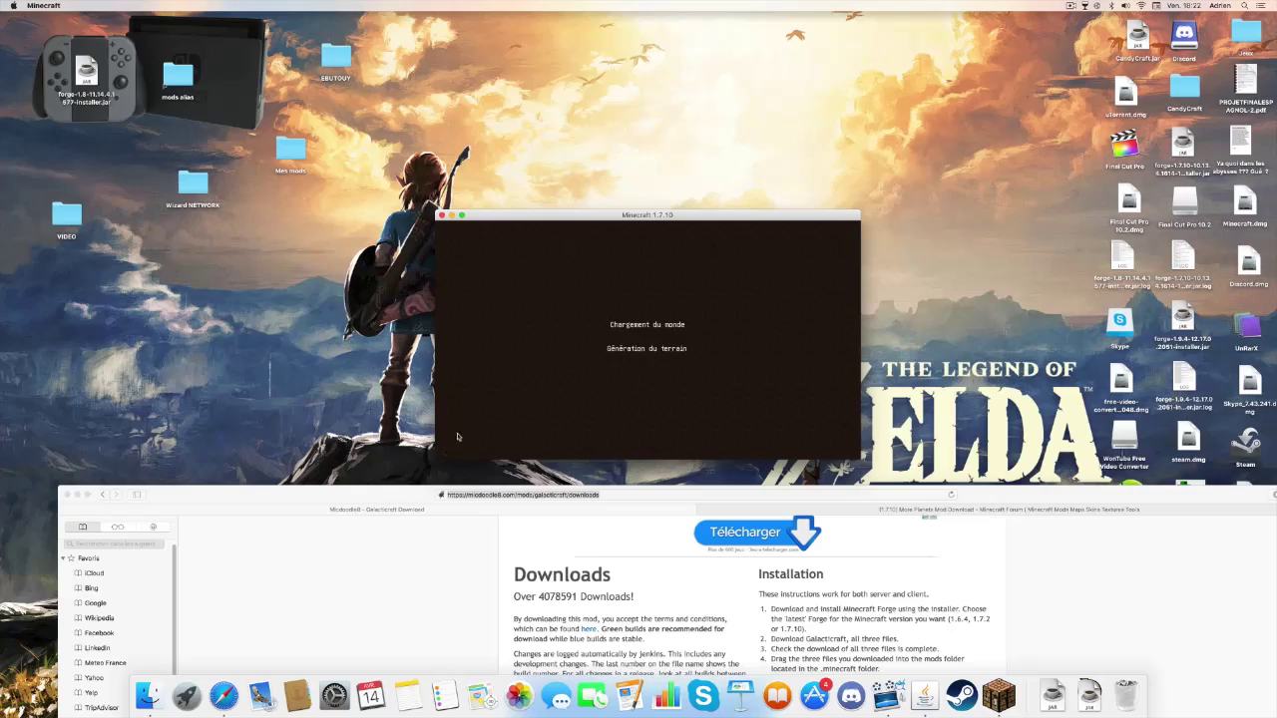
- Look briefly into the inventory and cycle the camera perspective through third person back to first person
key("e")
key("e")
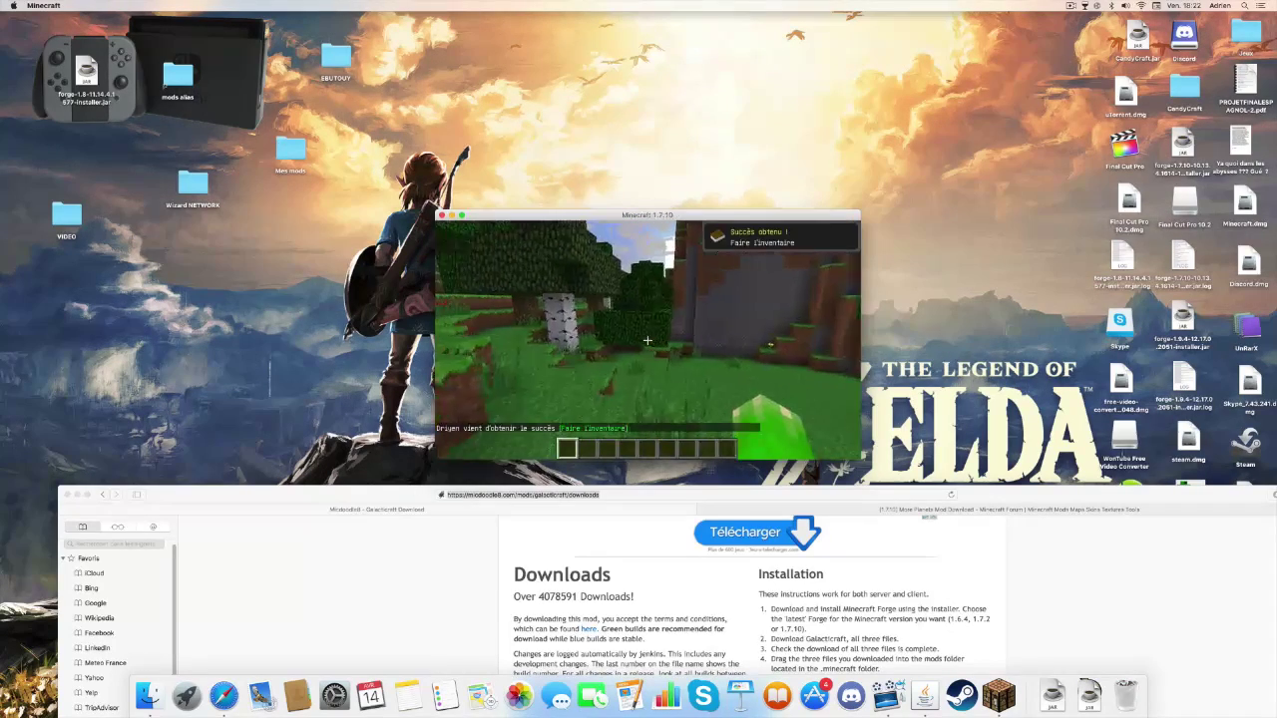
key("F5")
key("F5")
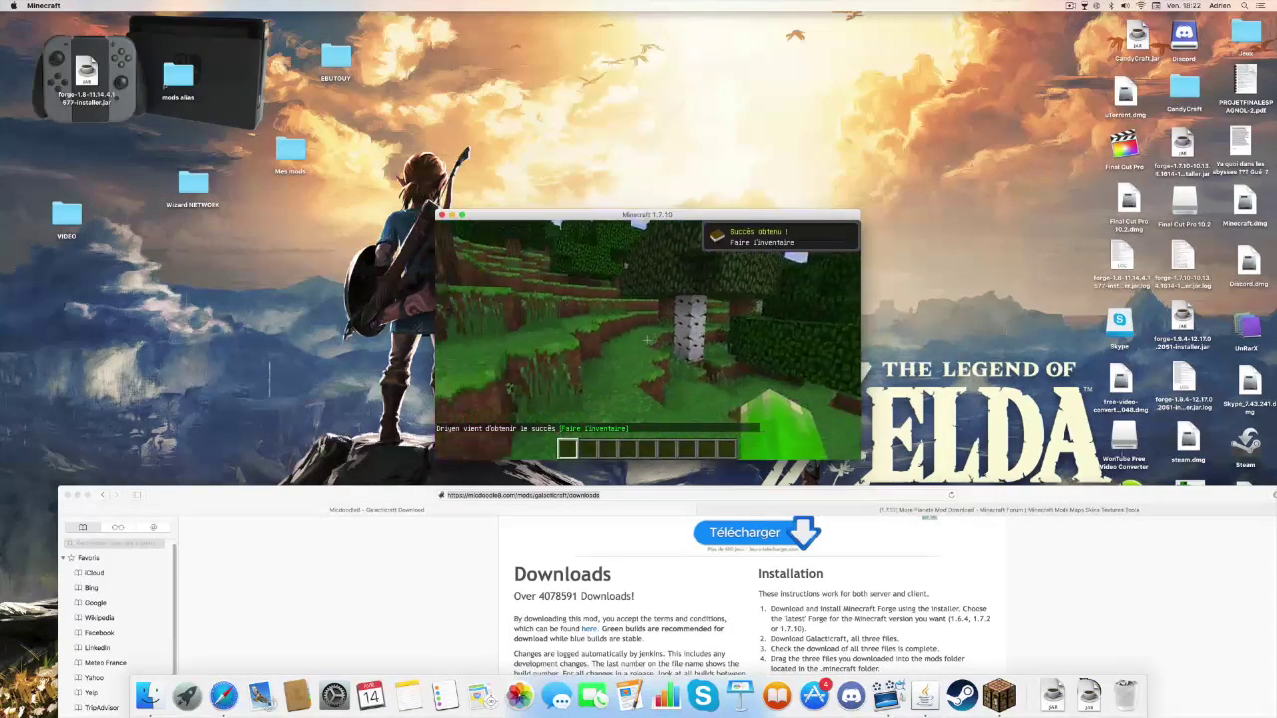
key("F5")
key("F5")
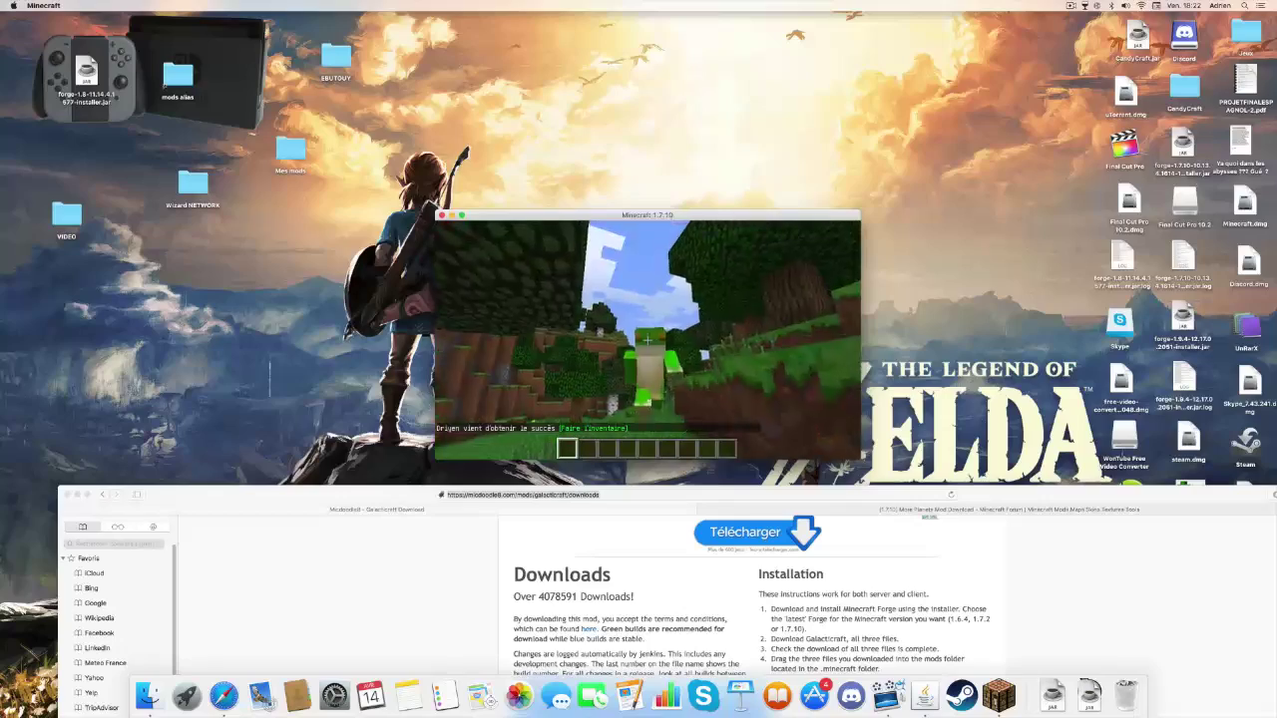
key("F5")
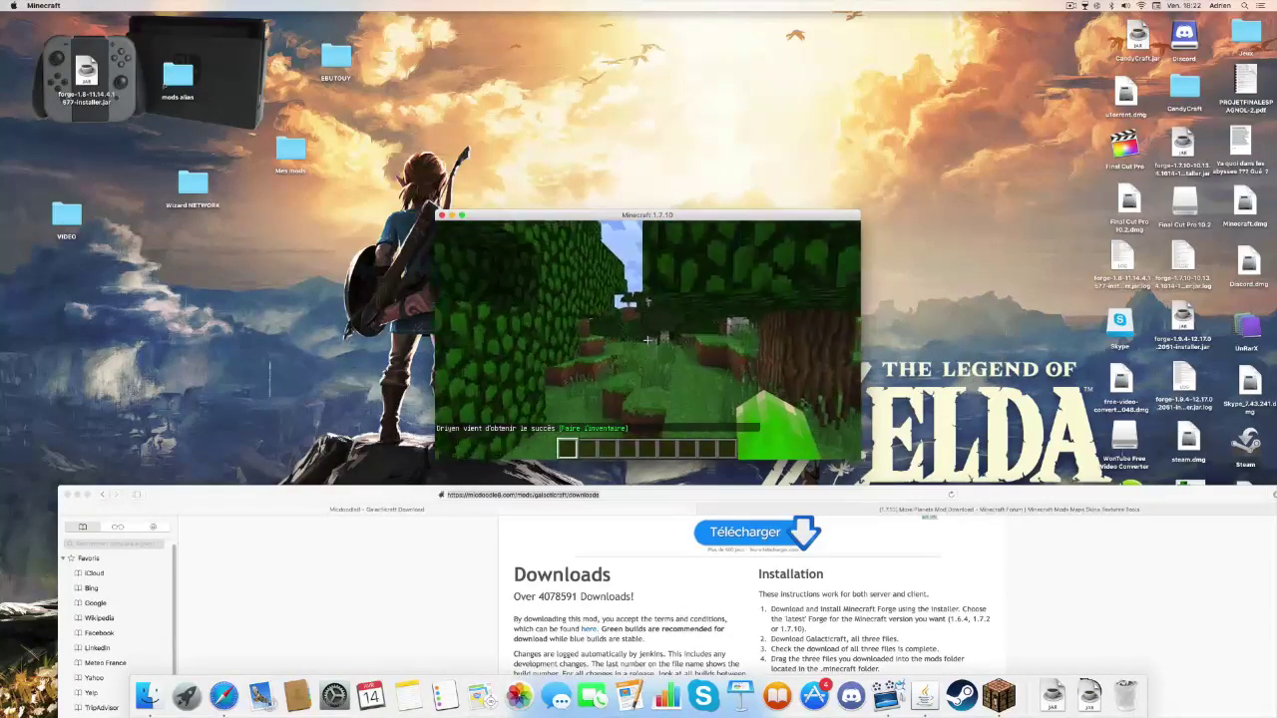
- Review the graphics options at the render distance setting and return to the game
key("Escape")
left_click(596, 370)
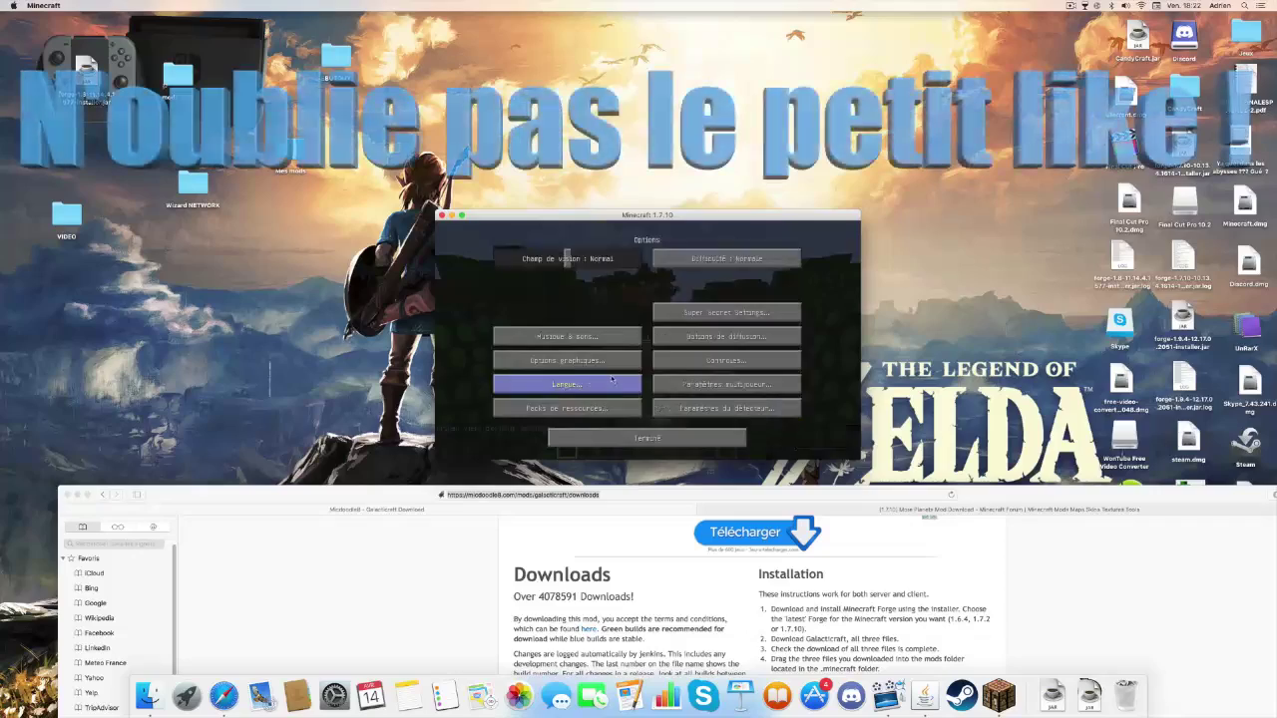
left_click(595, 332)
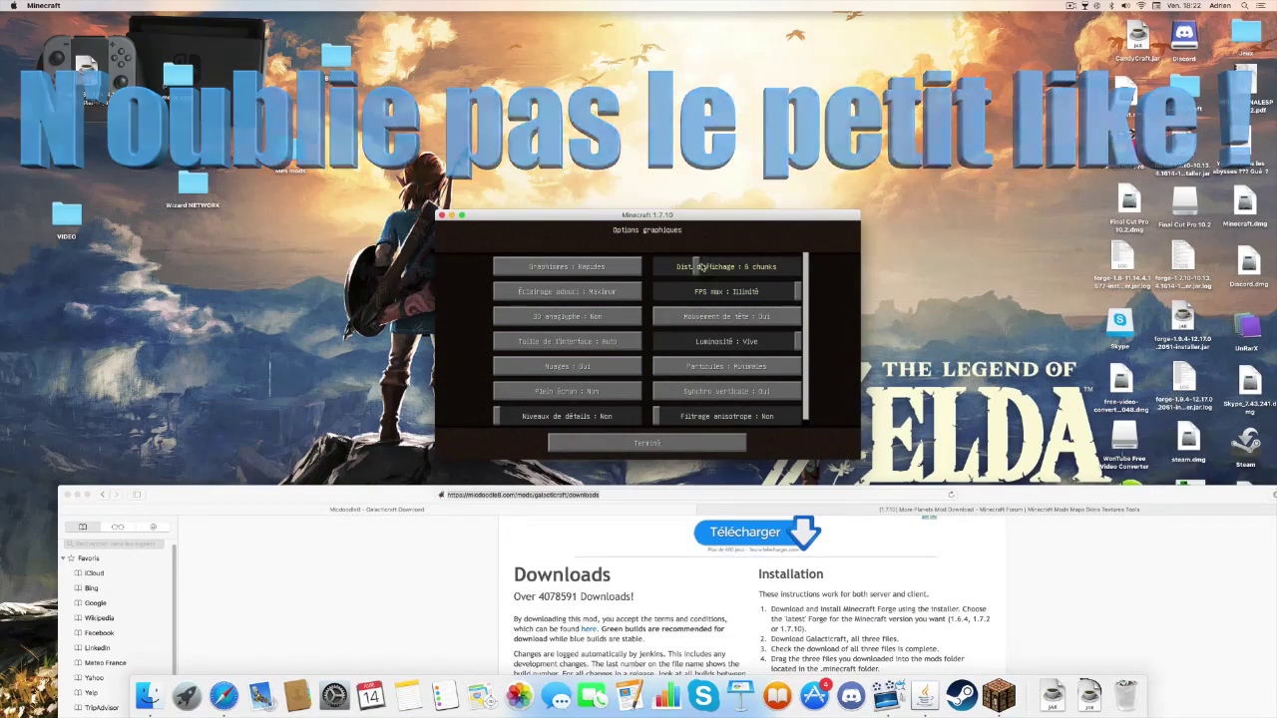
key("Escape")
key("Escape")
left_click(674, 298)
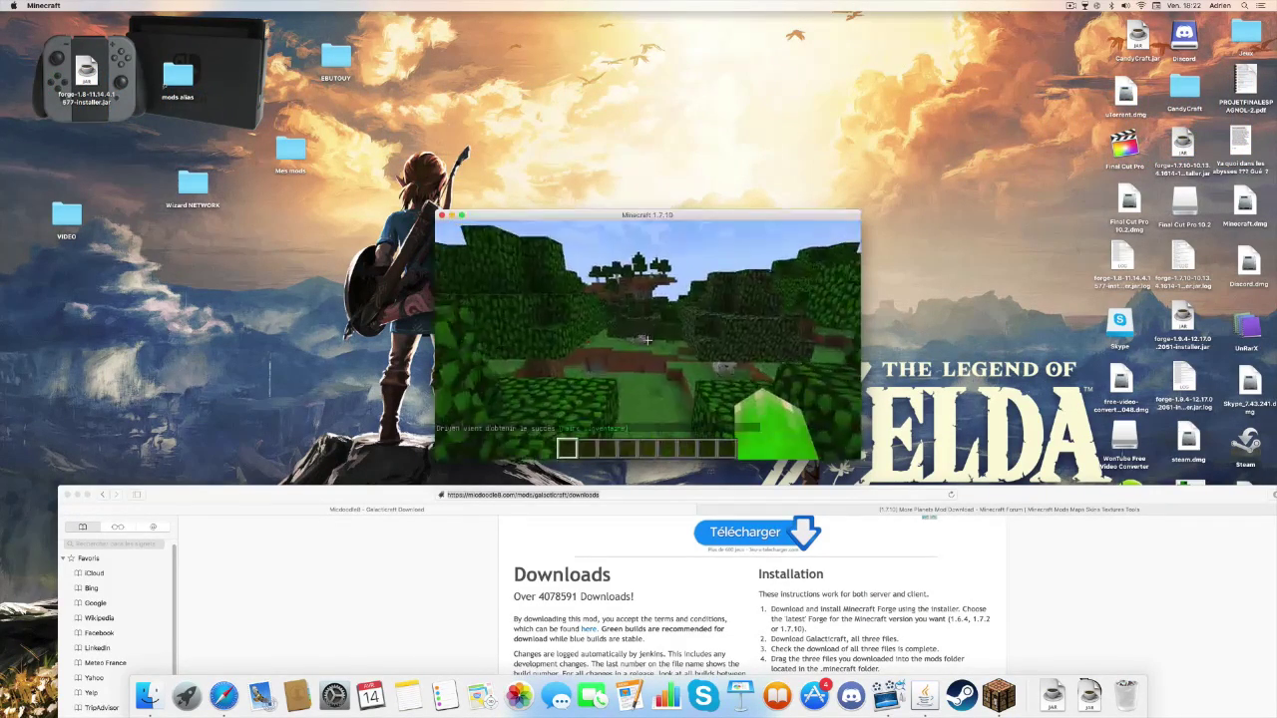
- Examine the Galacticraft key bindings in the controls settings and return to the game
key("Escape")
left_click(618, 373)
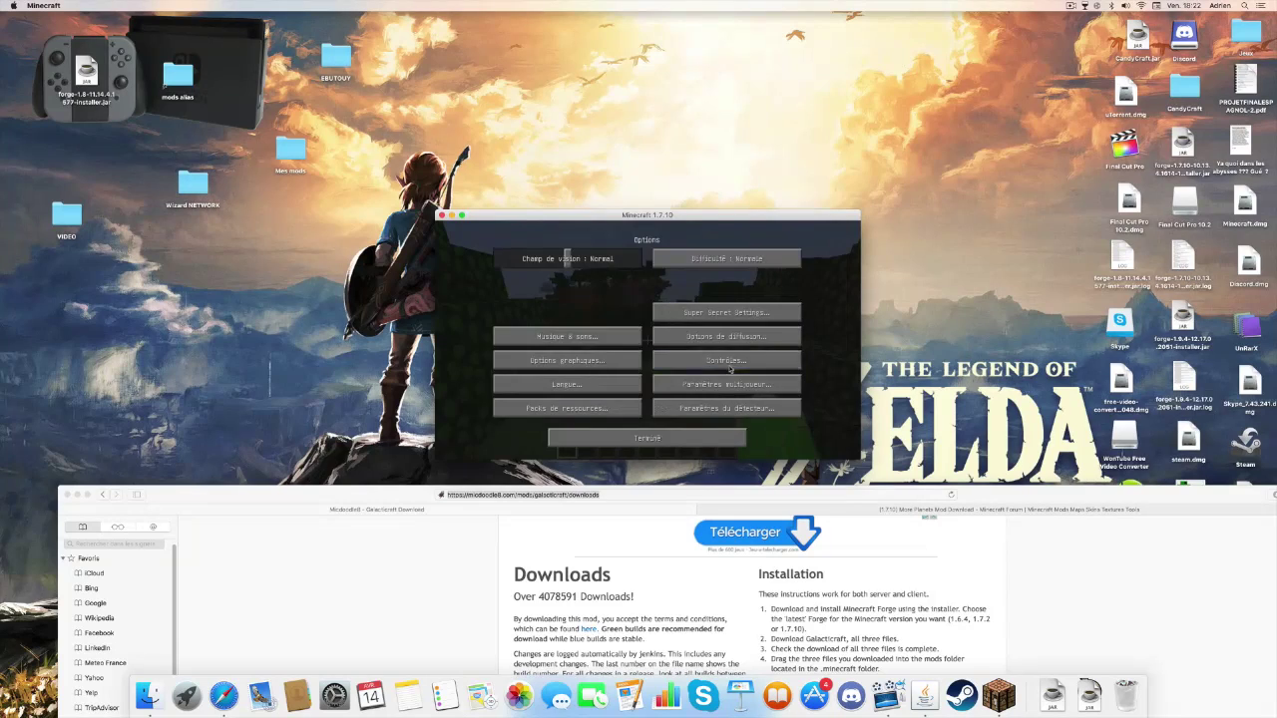
left_click(604, 375)
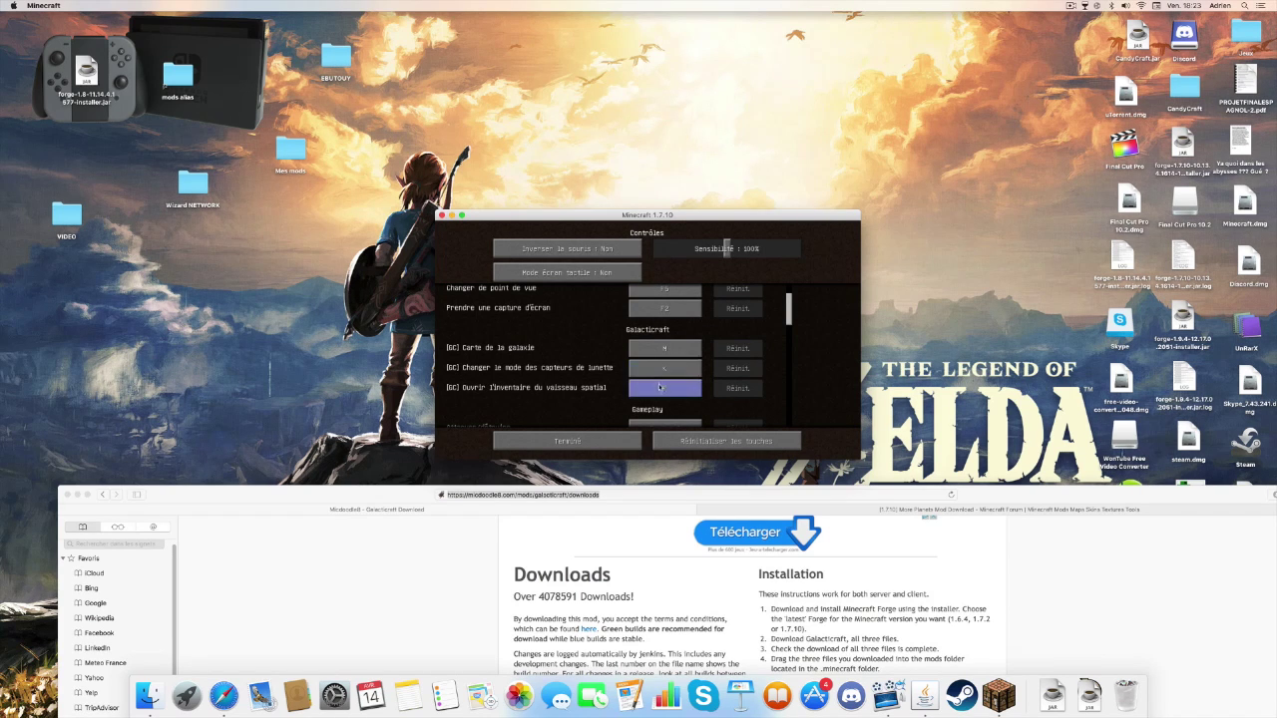
key("Escape")
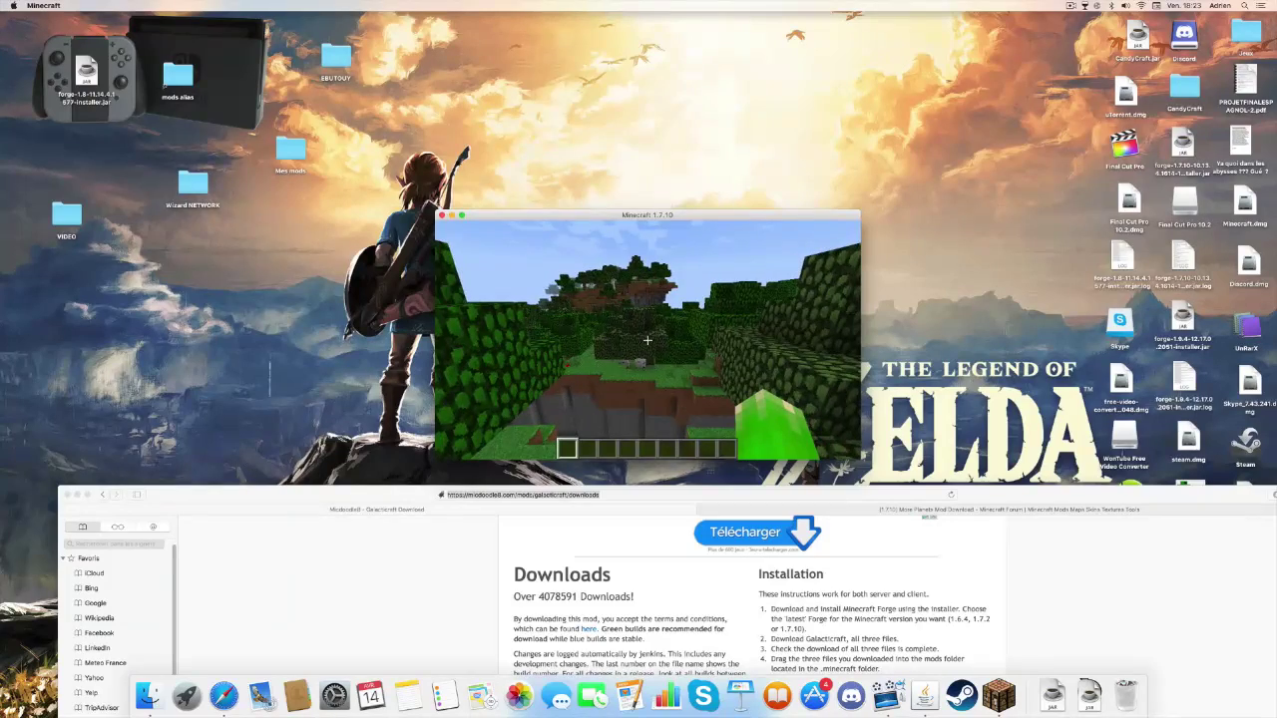
- Raise the screen brightness, and open and close the game menu
key("XF86MonBrightnessUp")
key("Escape")
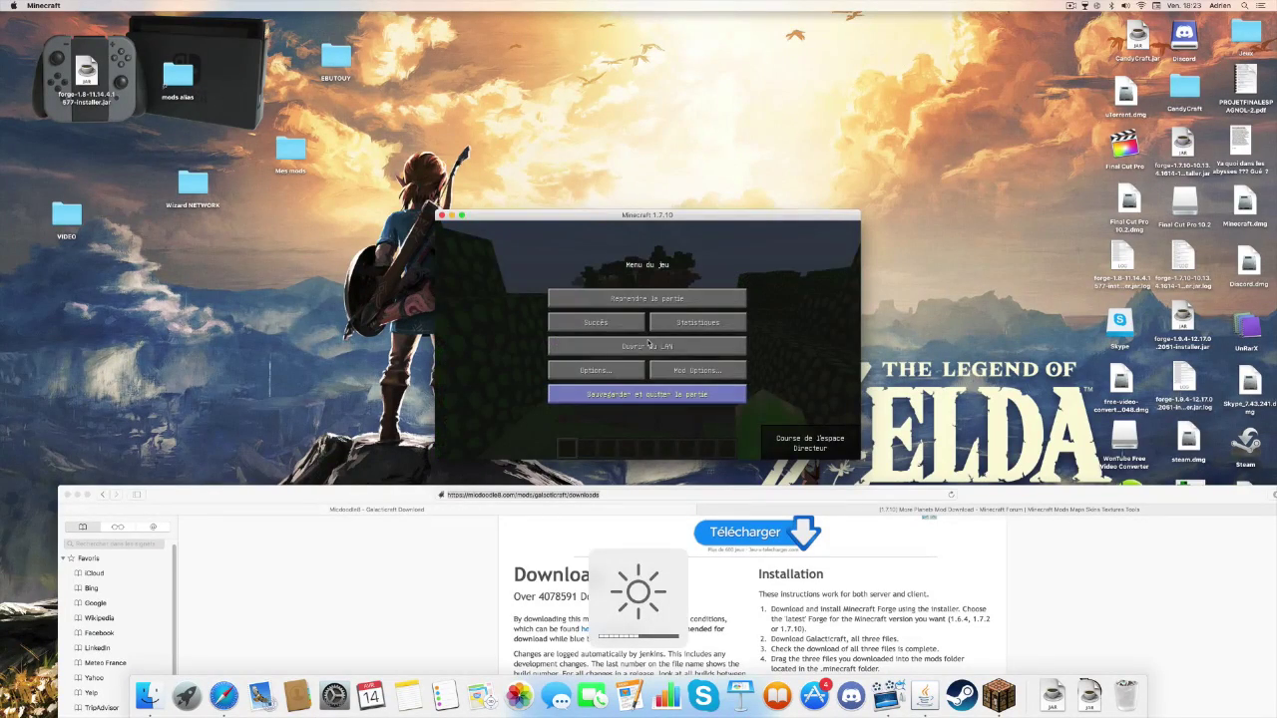
key("Escape")
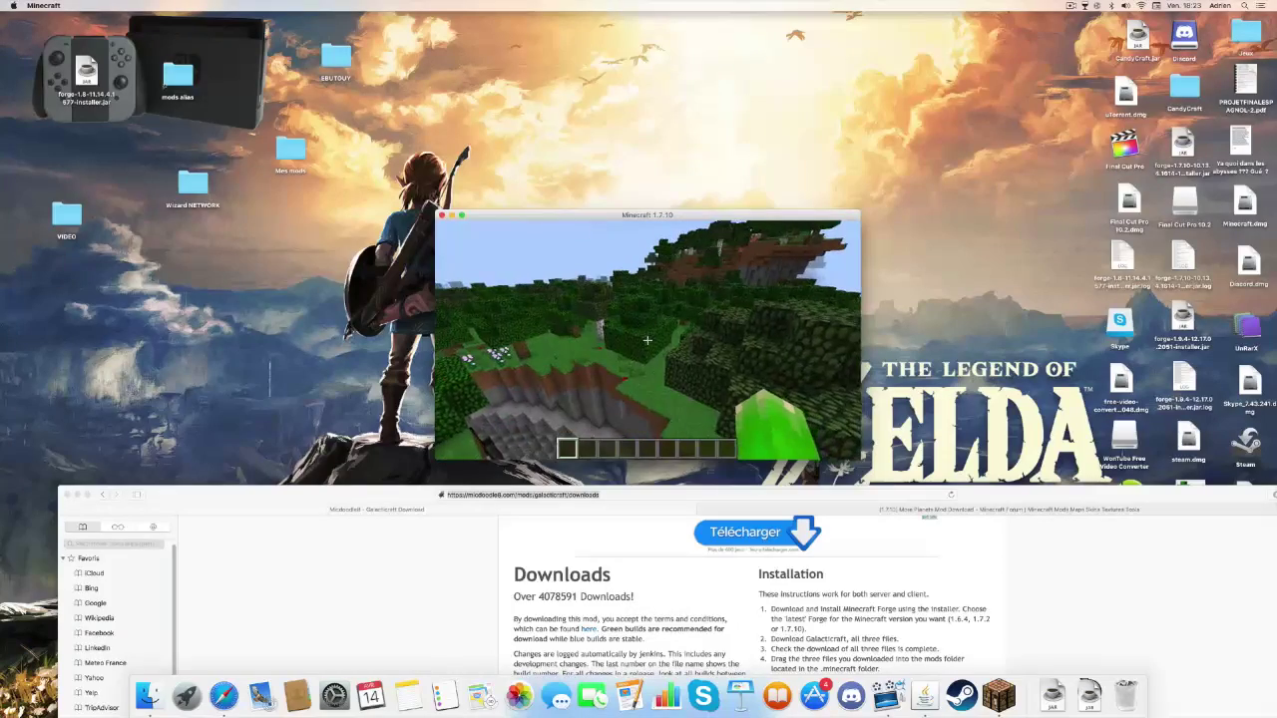
- Walk into the clearing and examine the Galacticraft and More Planets blocks and items in the creative inventory
key("Escape")
key("Escape")
key("w")
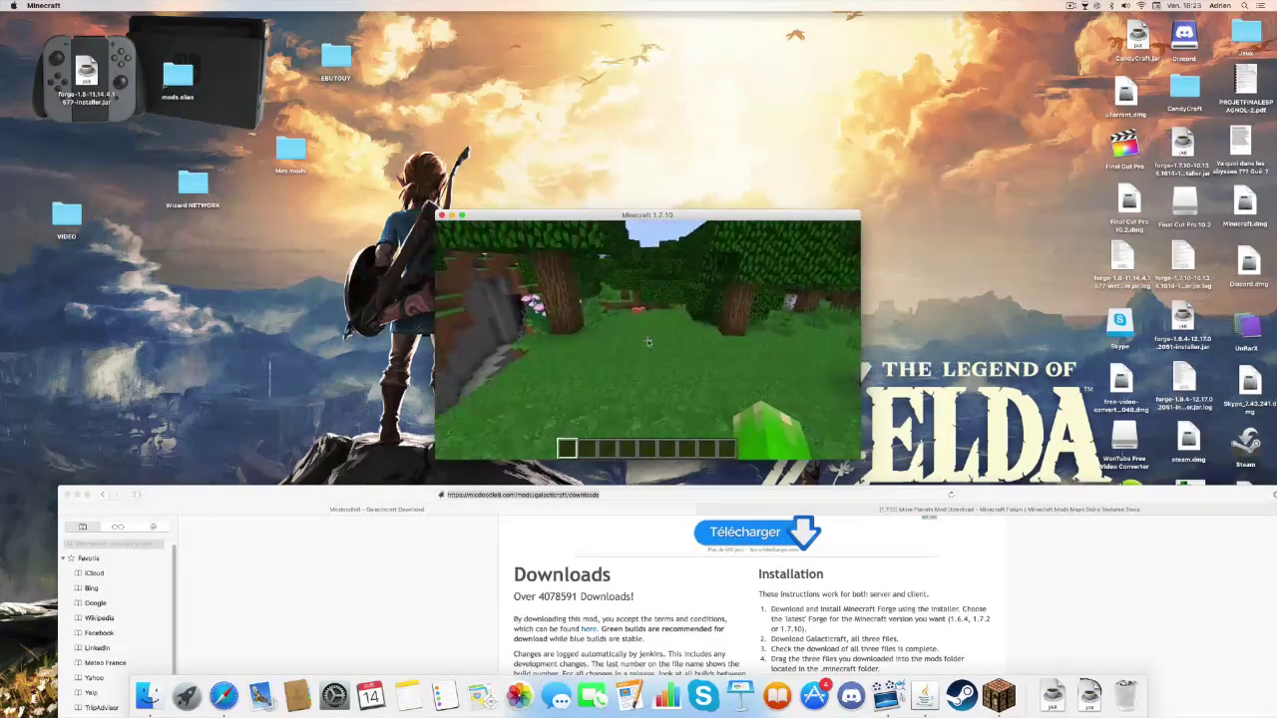
key("e")
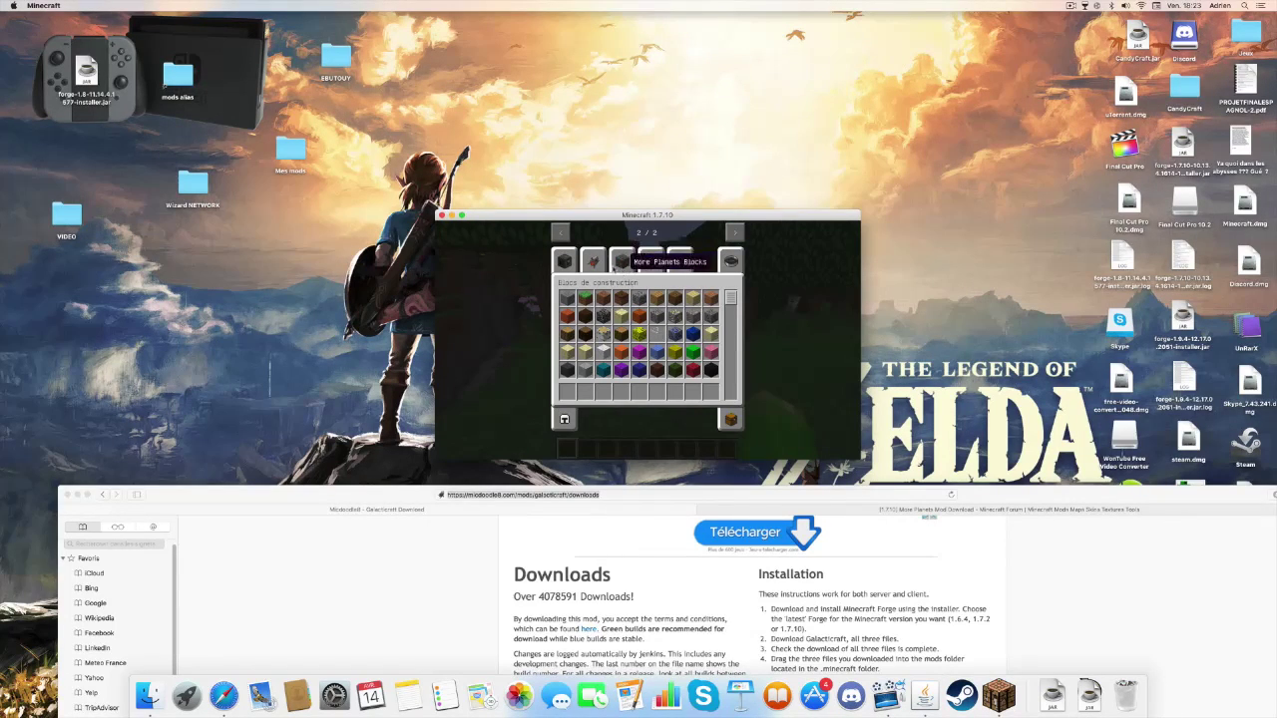
left_click(564, 419)
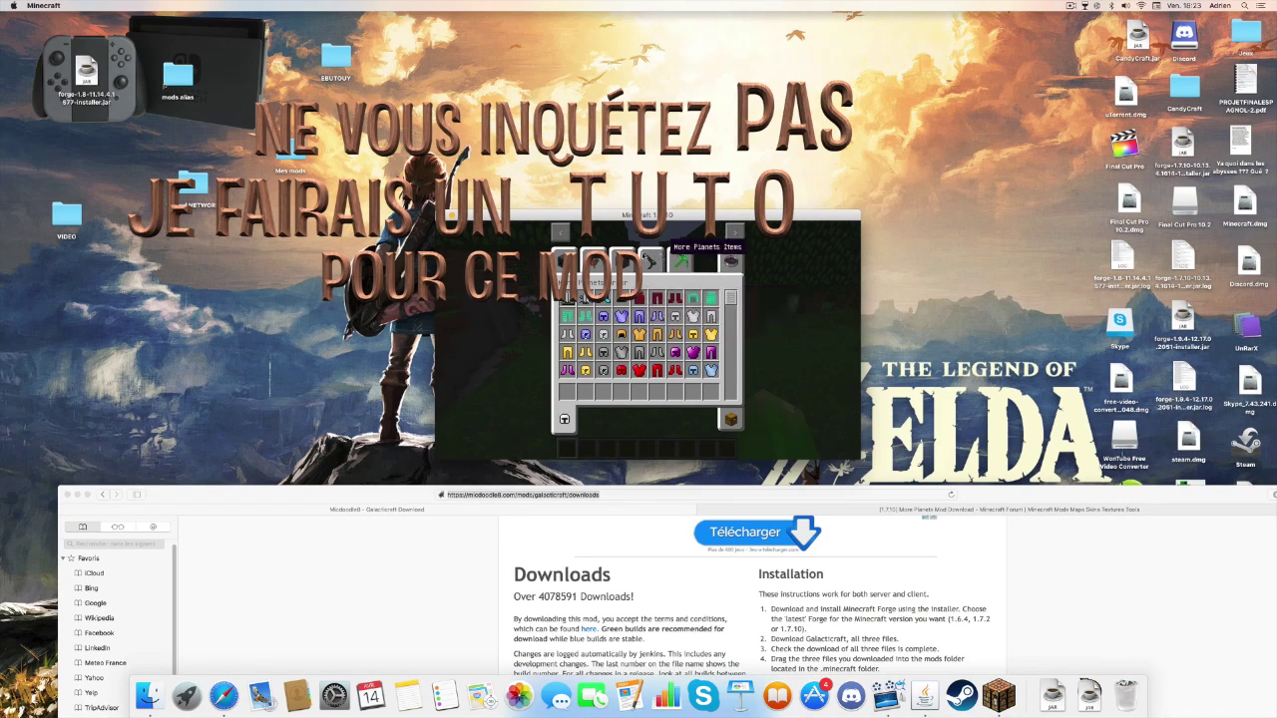
left_click(593, 257)
scroll(733, 315, "down", 5)
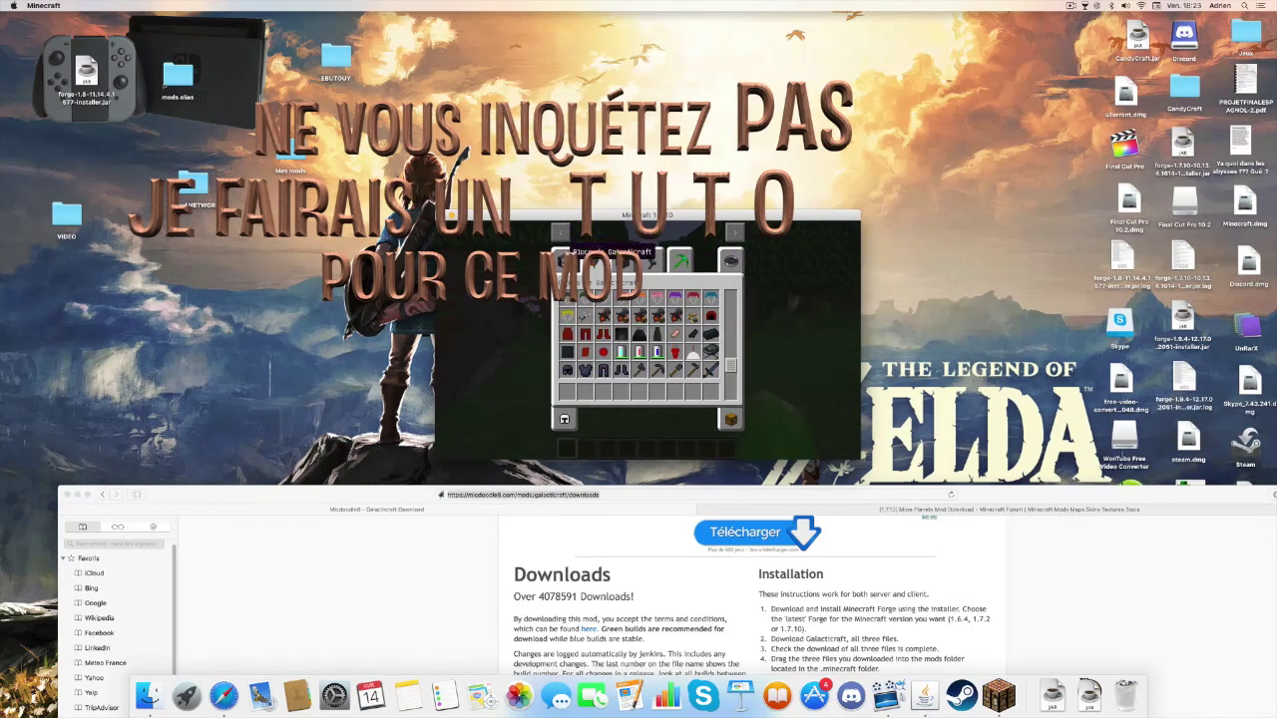
left_click(563, 259)
left_click(622, 260)
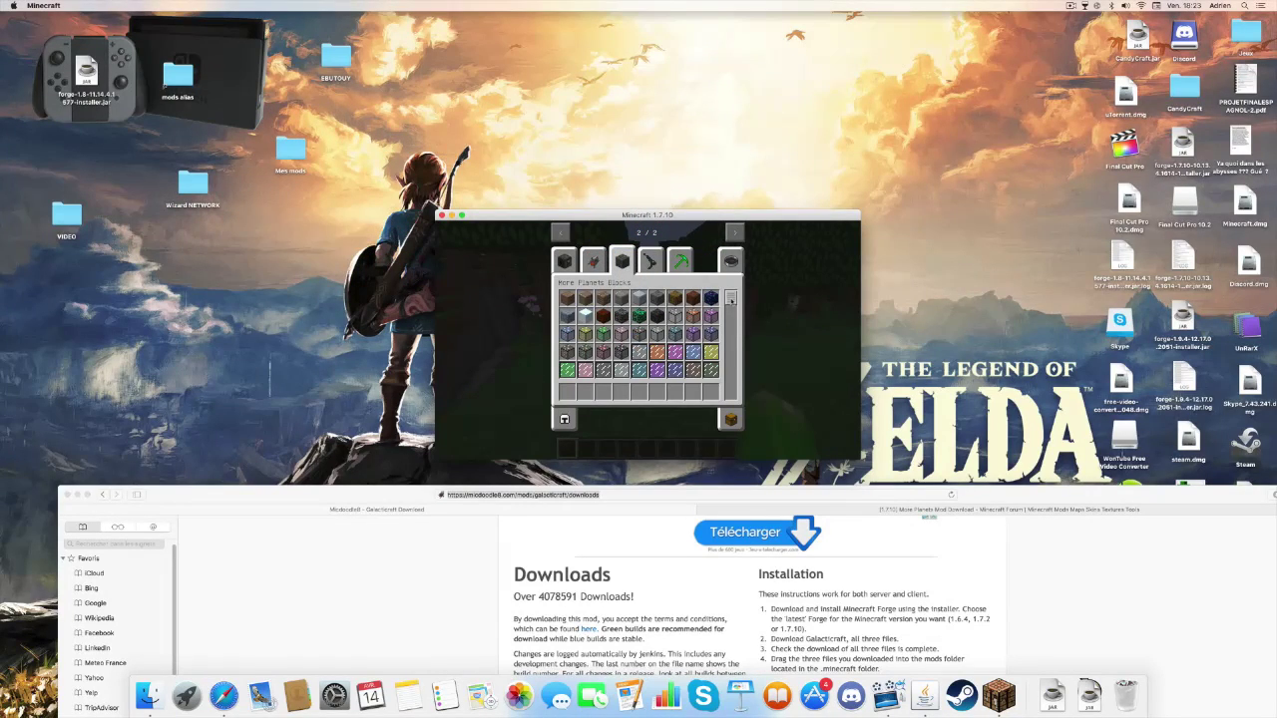
scroll(649, 299, "down", 5)
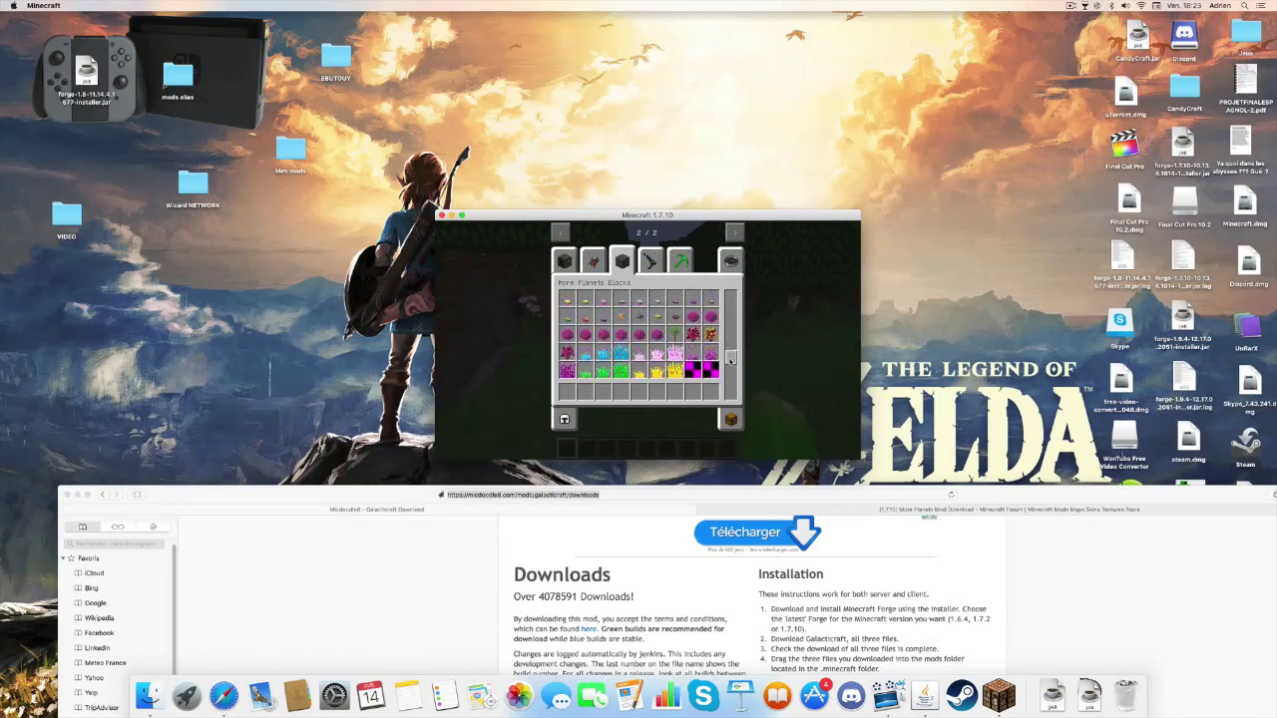
left_click(649, 260)
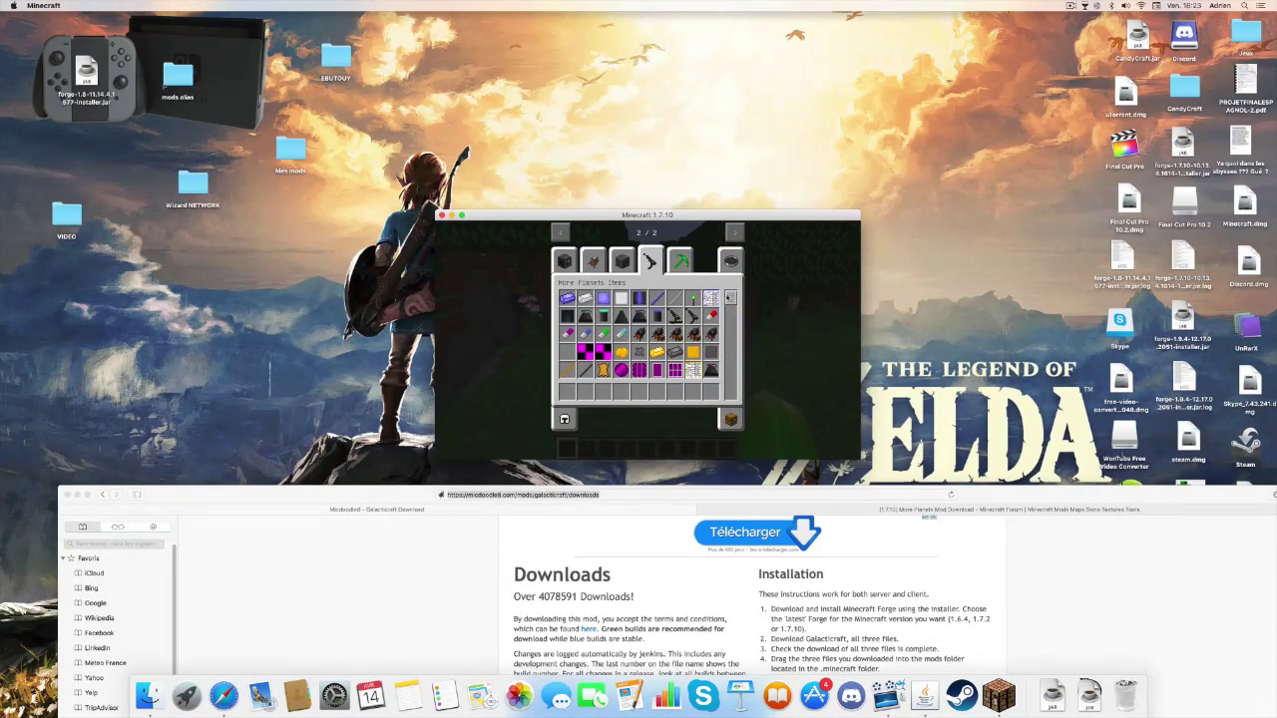
- Add a Galacticraft rocket and the rocket launch pad block to the hotbar, and close the inventory
left_click(592, 260)
scroll(728, 302, "down", 1)
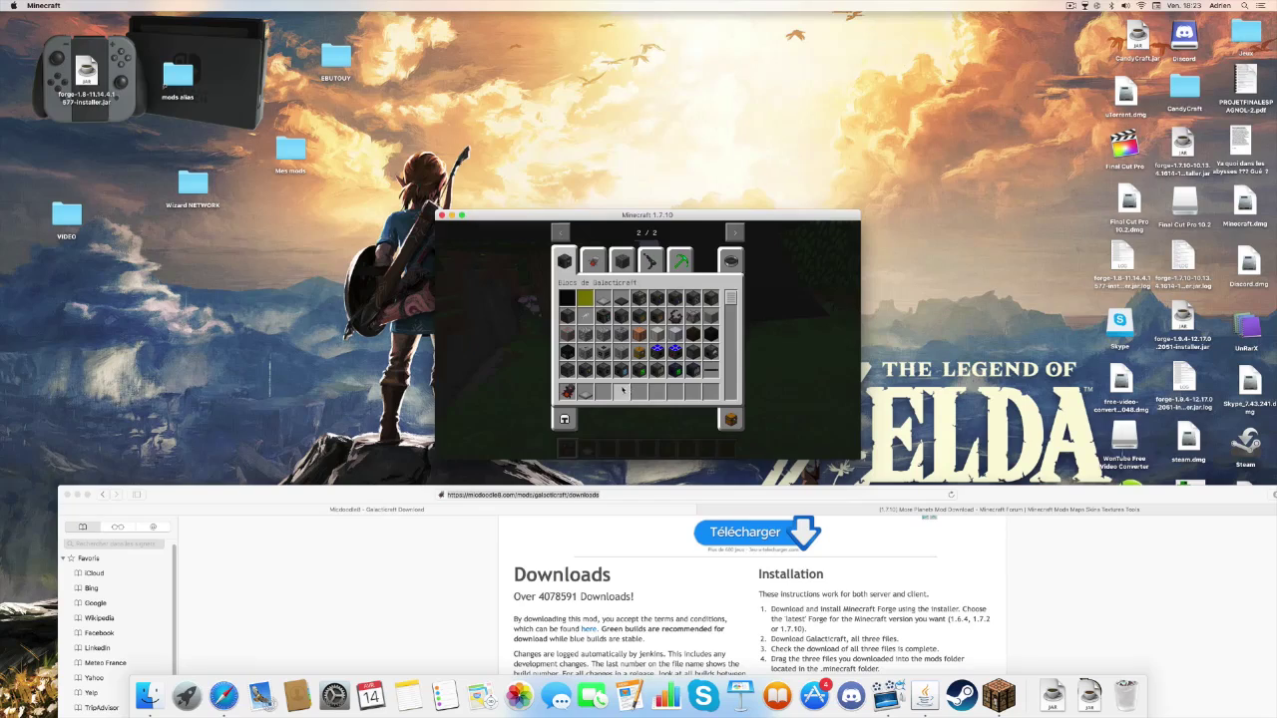
key("e")
- Place nine rocket launch pad blocks in a 3×3 square on the grass
right_click(648, 340)
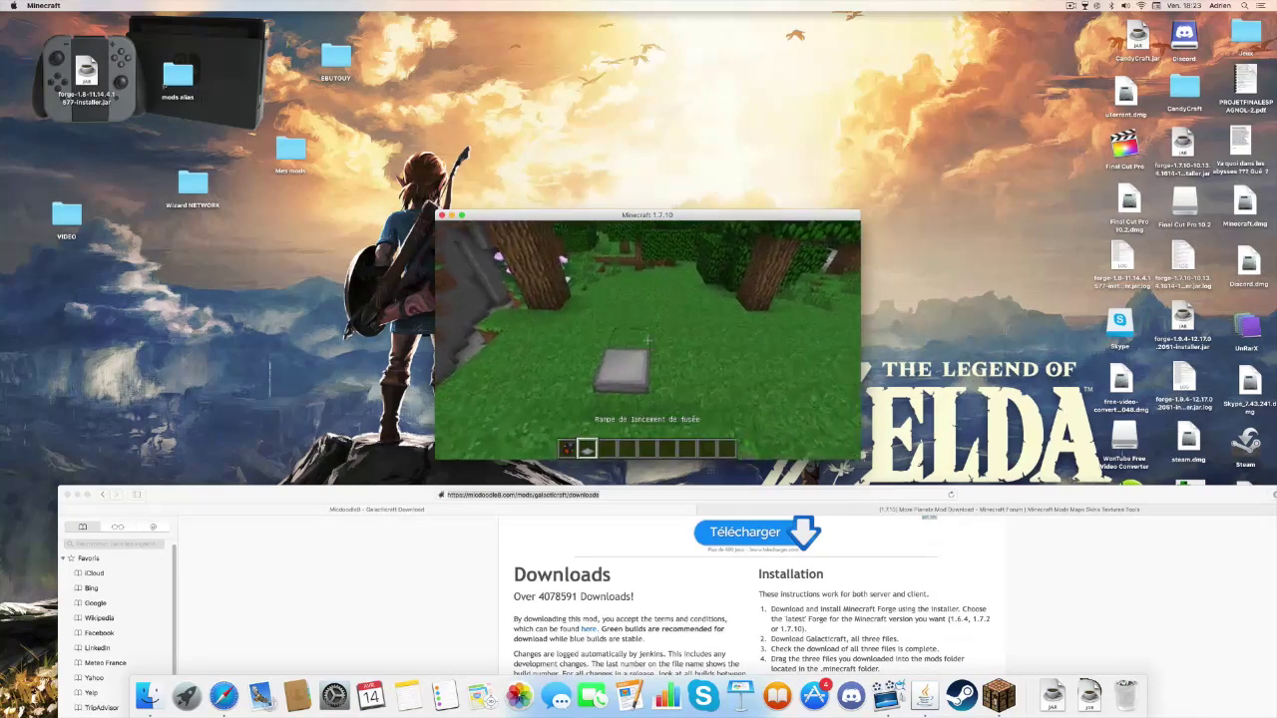
right_click(648, 340)
right_click(647, 340)
right_click(648, 340)
right_click(647, 340)
right_click(647, 340)
right_click(647, 340)
right_click(647, 340)
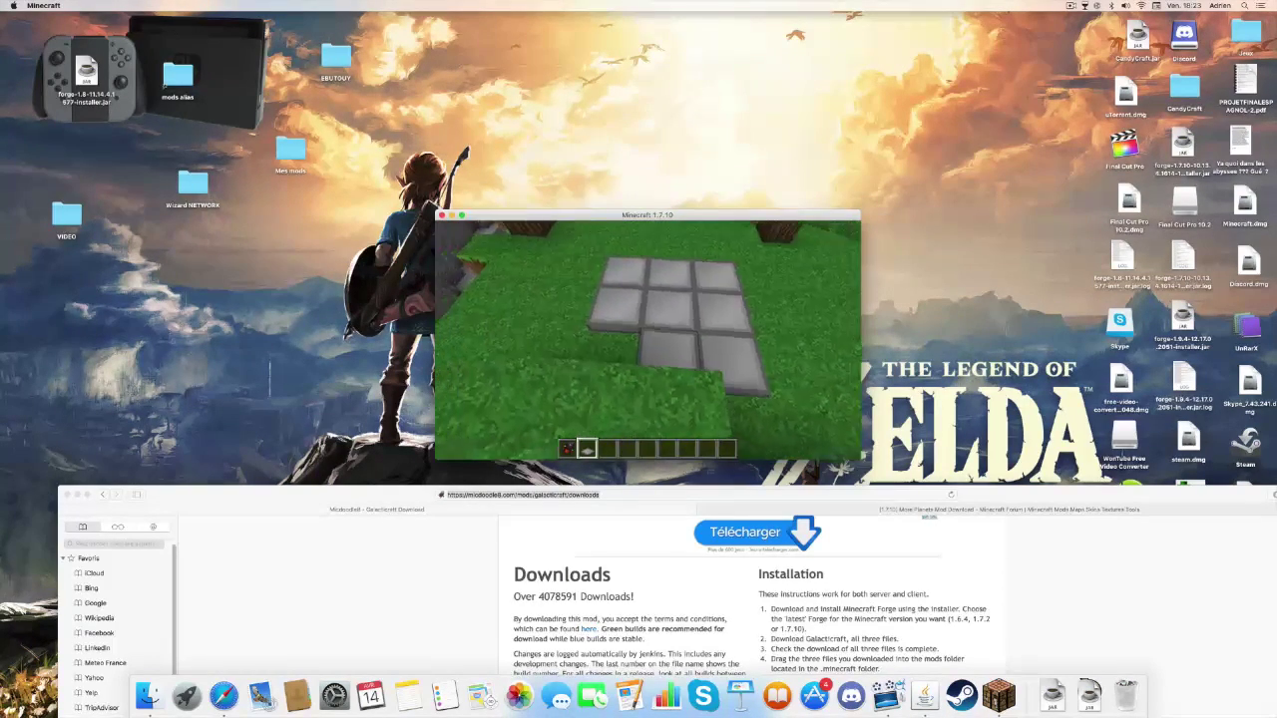
right_click(647, 340)
- Set up the rocket on the launch pad, board it and launch it
key("e")
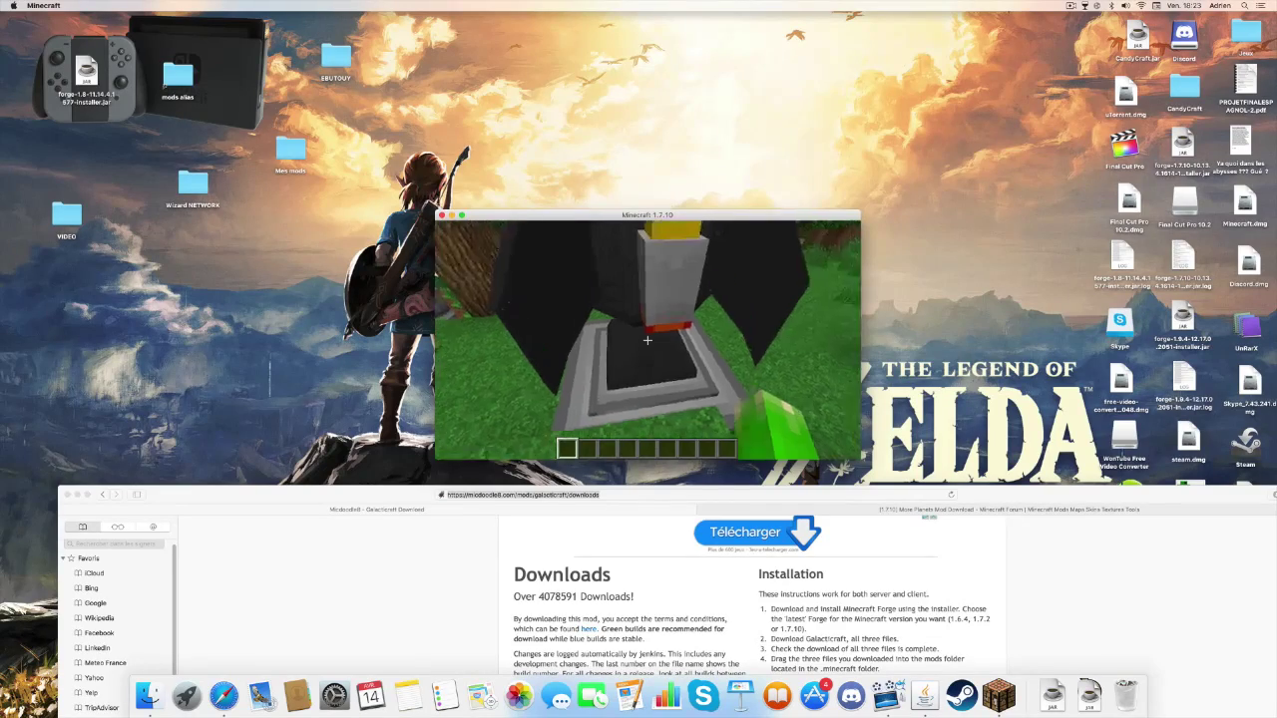
right_click(648, 340)
key("space")
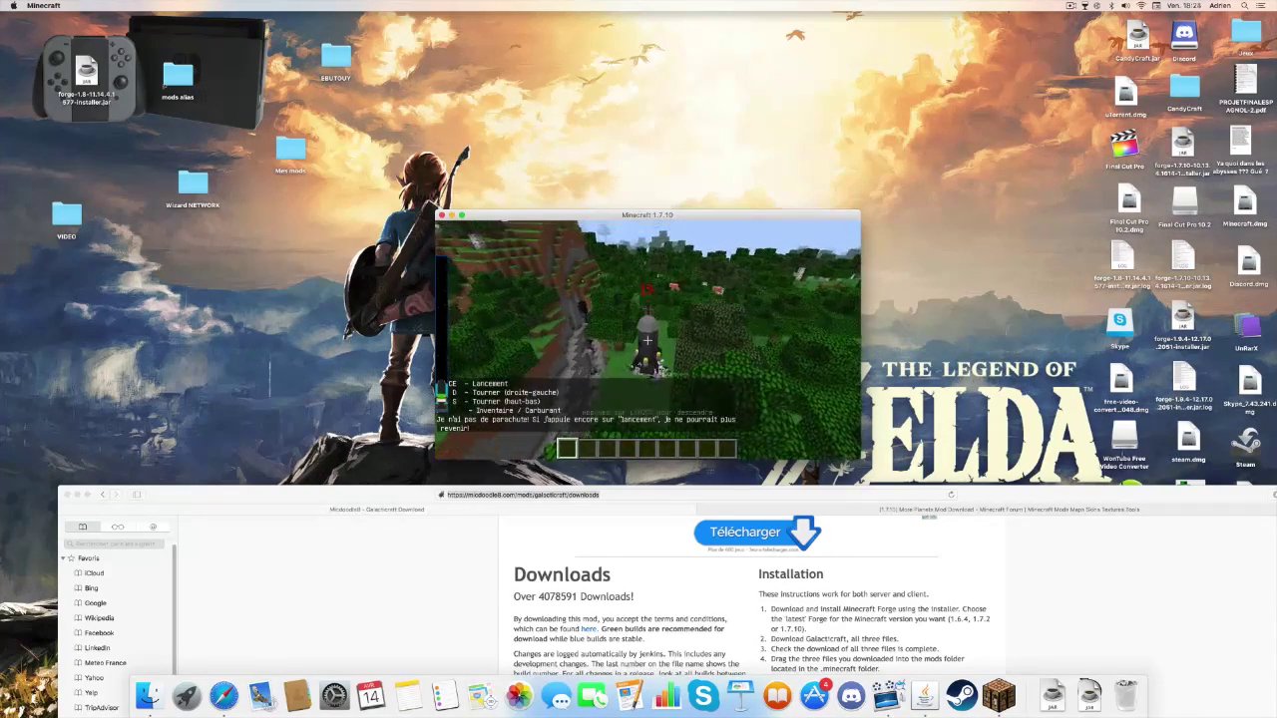
- Raise the computer's sound volume, review the game's music and sound options, and return to the flight
key("XF86AudioRaiseVolume")
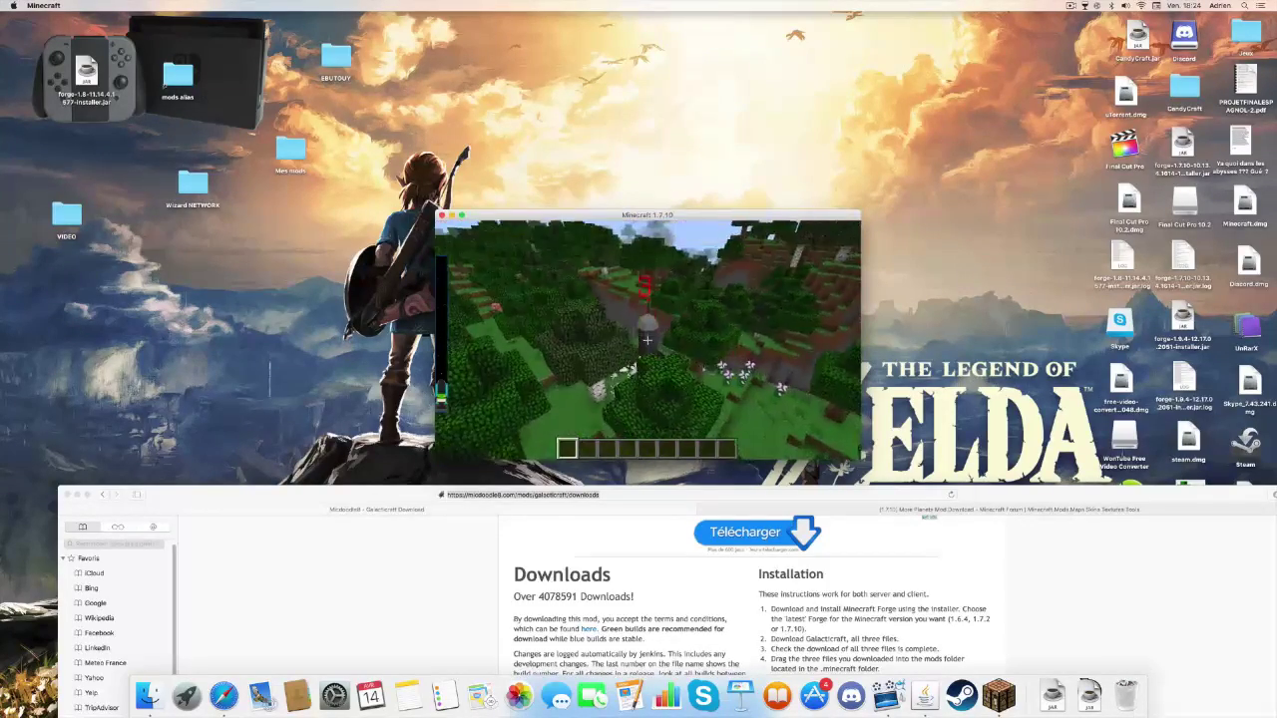
key("Escape")
left_click(566, 362)
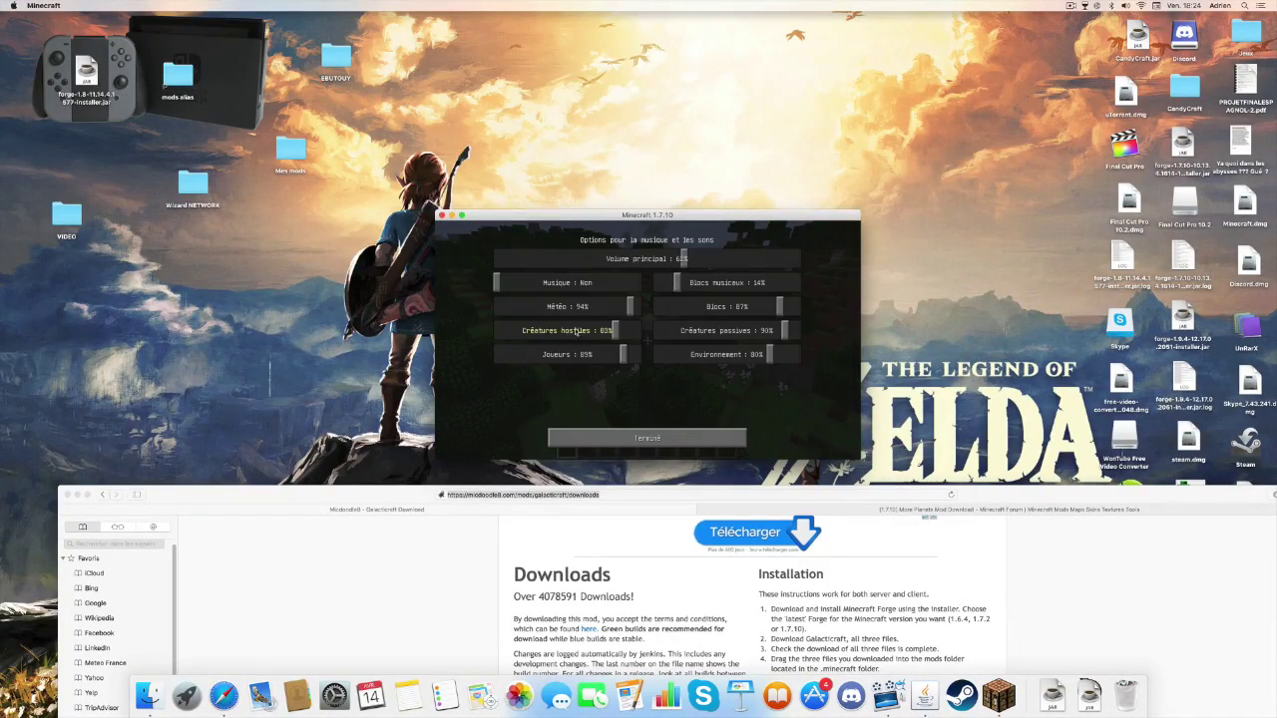
left_click(648, 435)
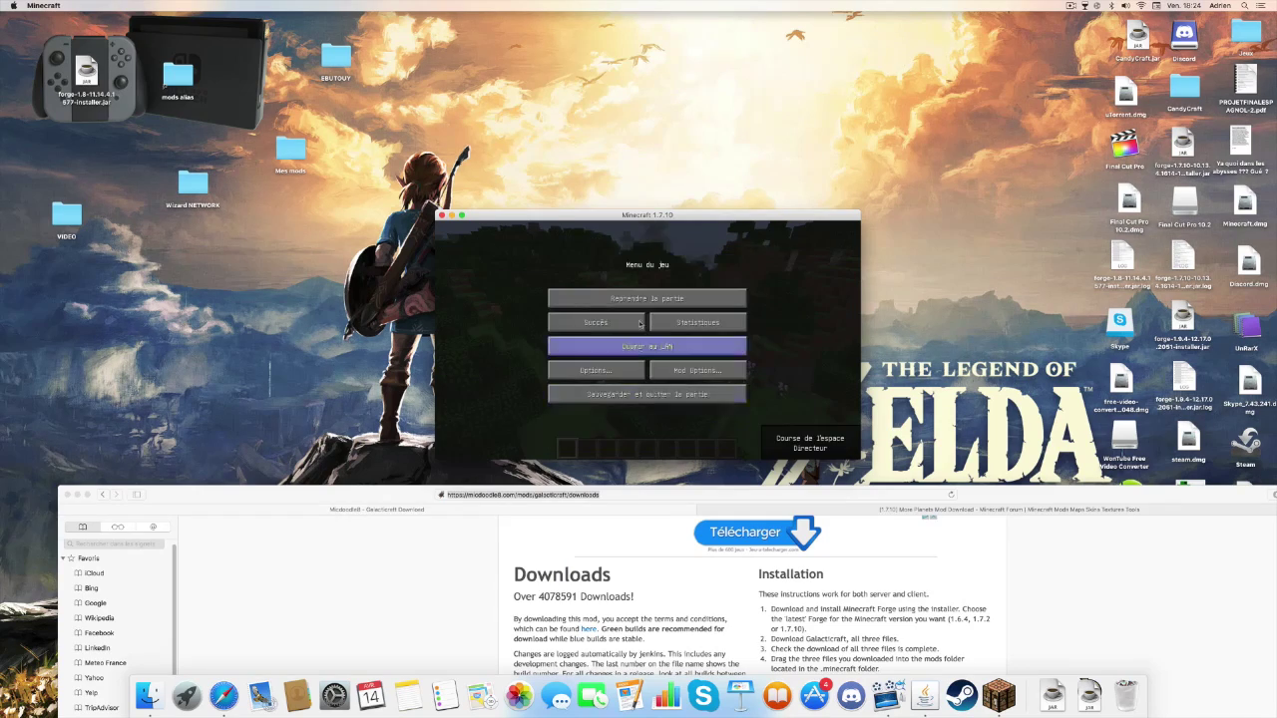
key("Escape")
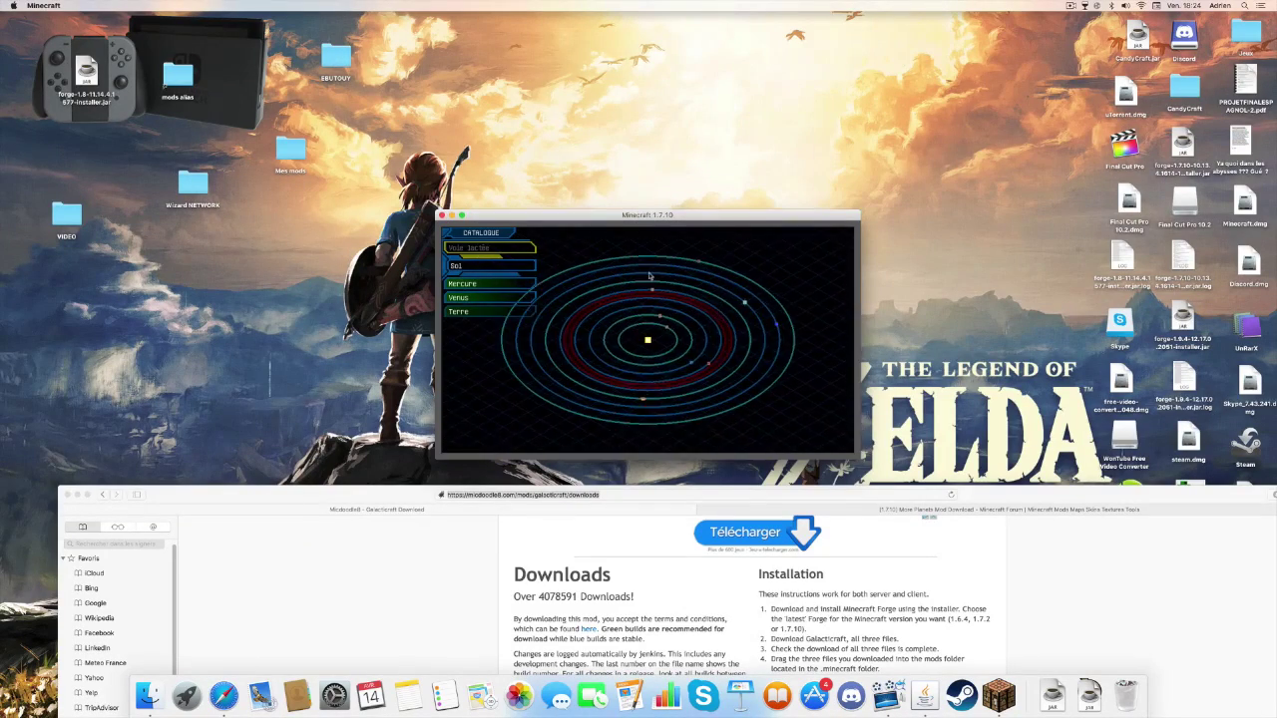
- Inspect Mercury on the Galacticraft celestial map and expand the game window to full screen
left_click(644, 319)
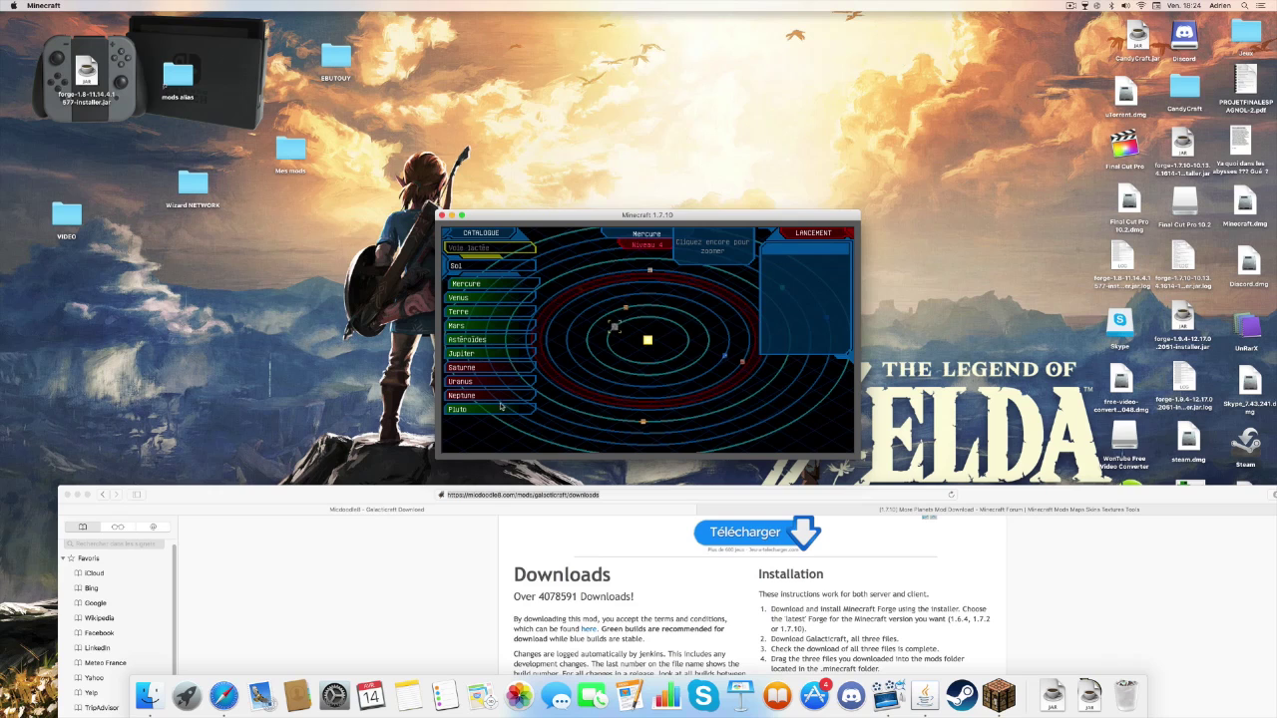
left_click_drag(610, 341, 663, 170)
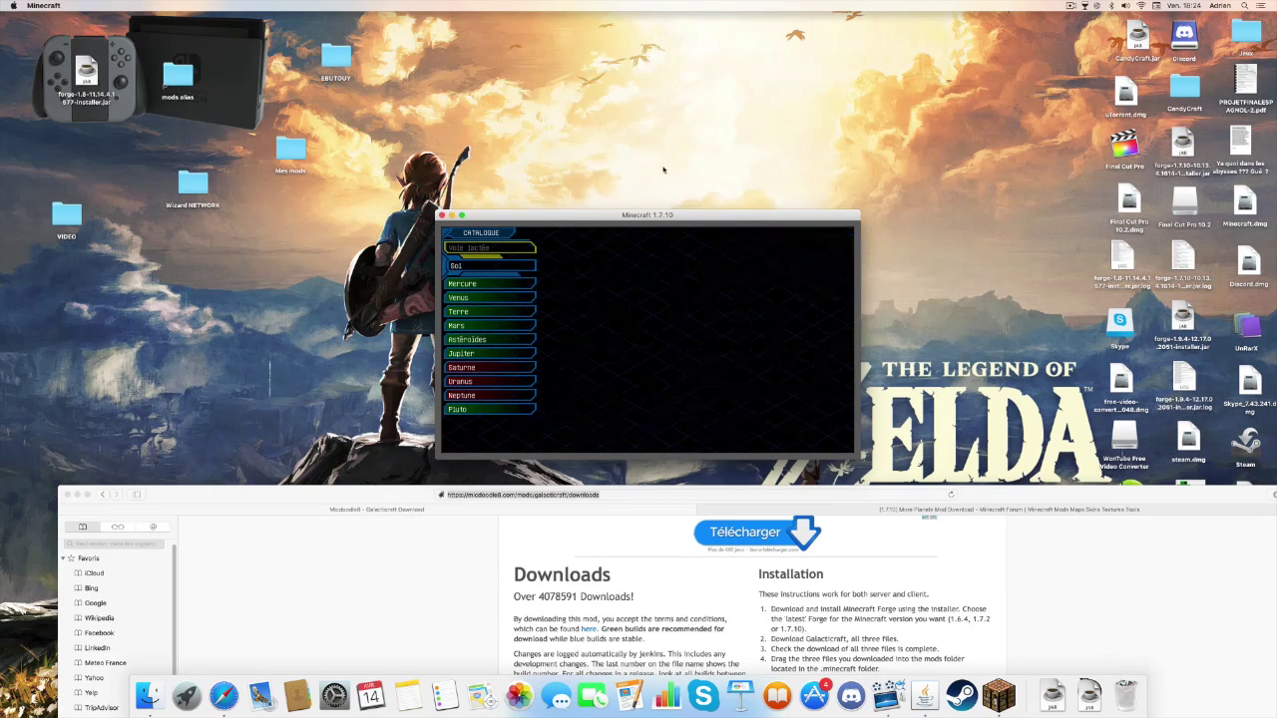
left_click_drag(588, 420, 652, 397)
left_click(450, 247)
left_click(462, 215)
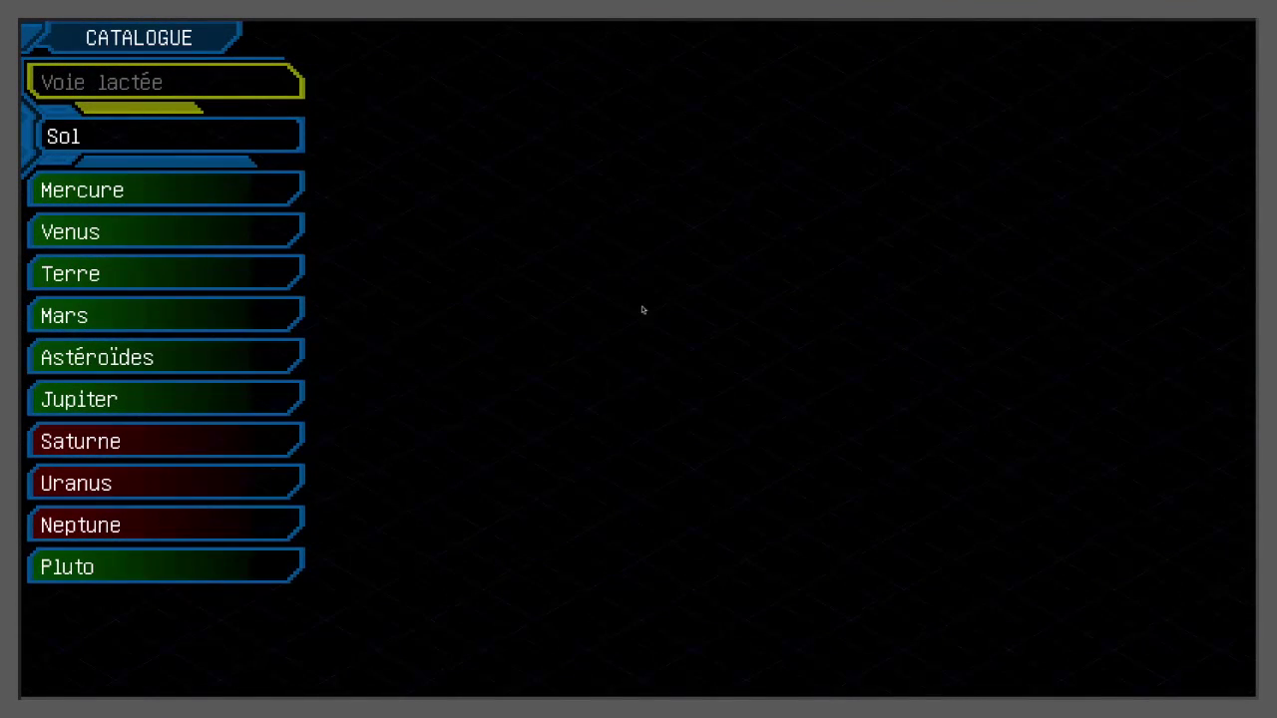
- Explore the galaxy map beyond the Sol system to locate the solar systems added by More Planets
left_click_drag(764, 367, 918, 584)
left_click(115, 574)
left_click_drag(557, 461, 349, 535)
left_click(267, 562)
left_click_drag(698, 347, 573, 495)
left_click(271, 563)
left_click(888, 74)
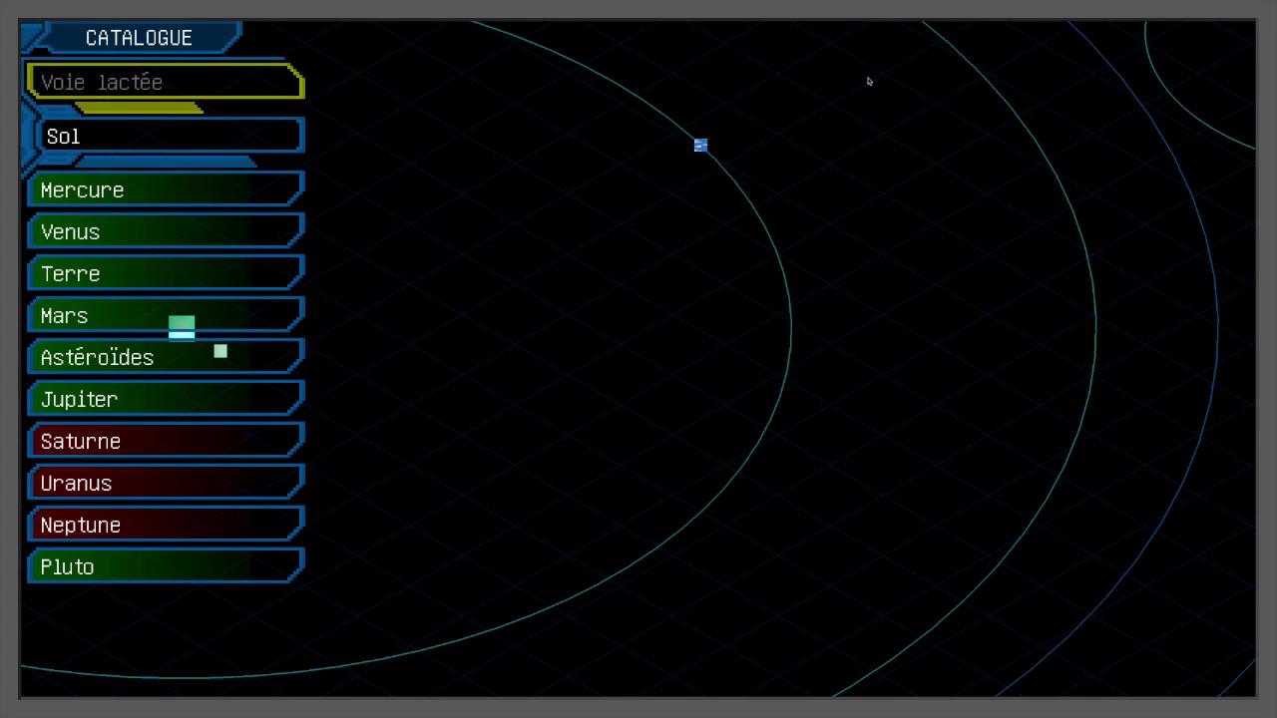
left_click_drag(976, 249, 642, 327)
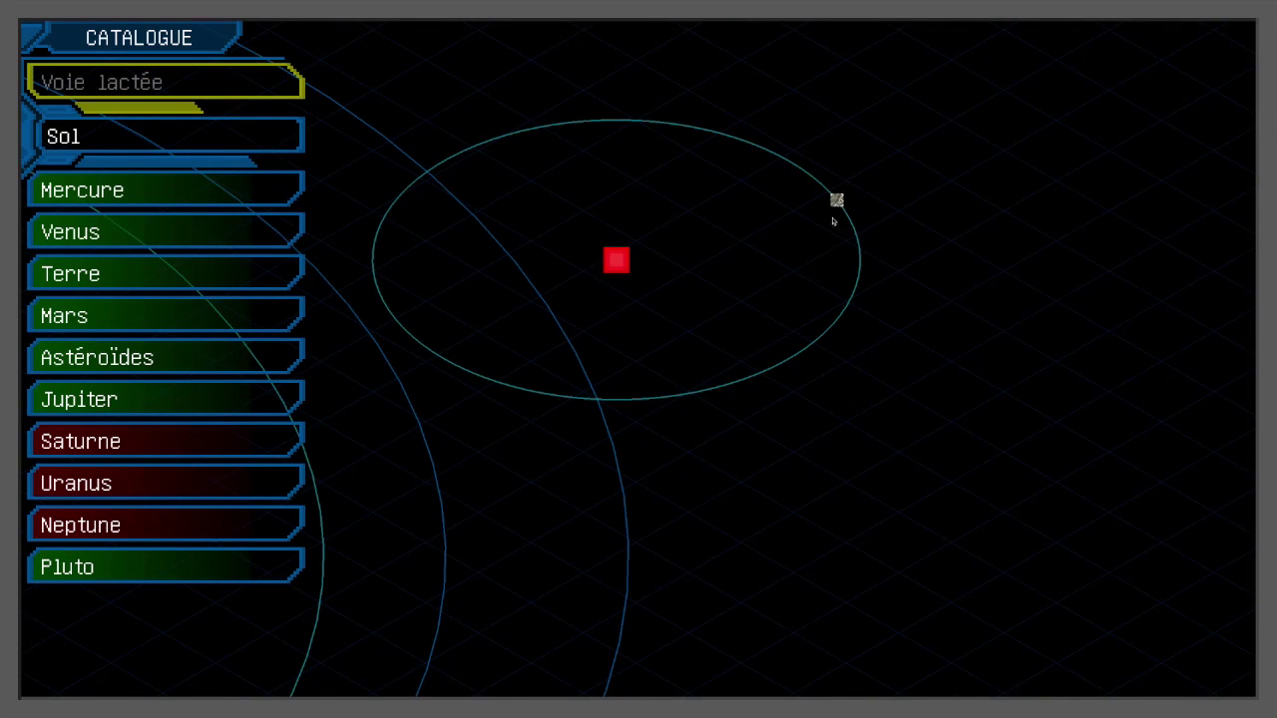
- Inspect the red star Kapteyn and its orbiting planet on the galaxy map
left_click(832, 194)
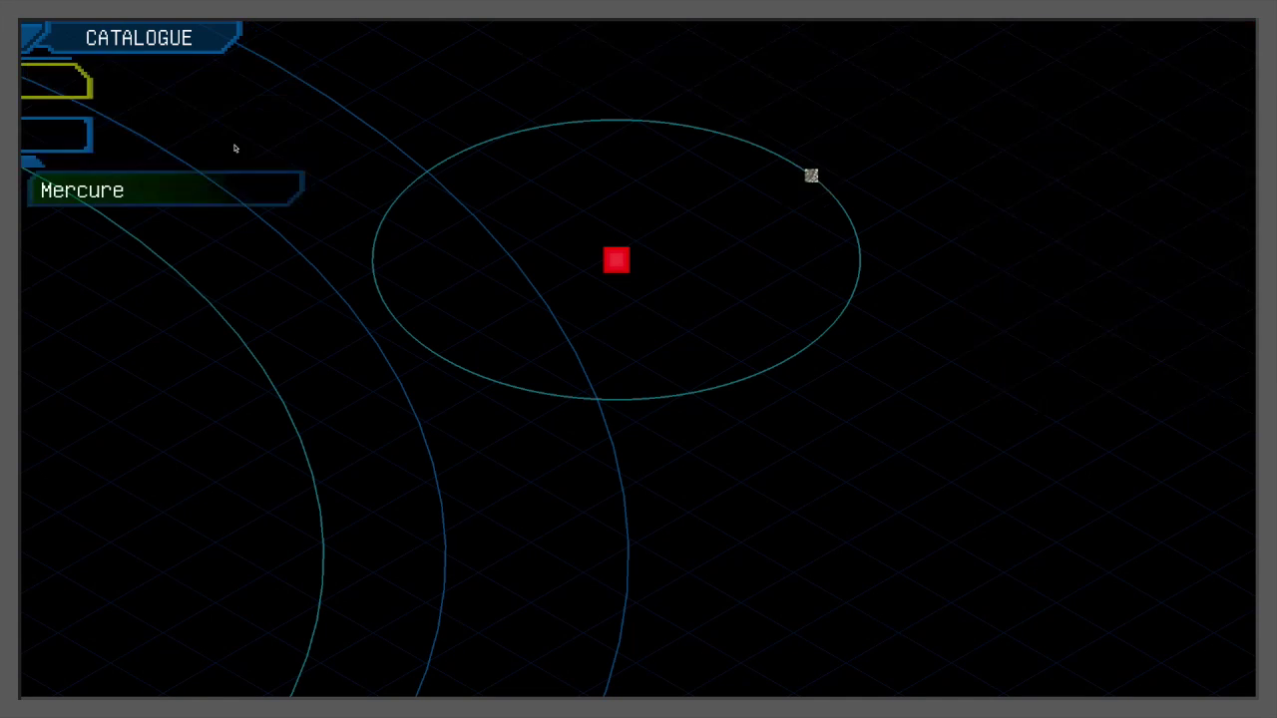
left_click(233, 142)
left_click(611, 264)
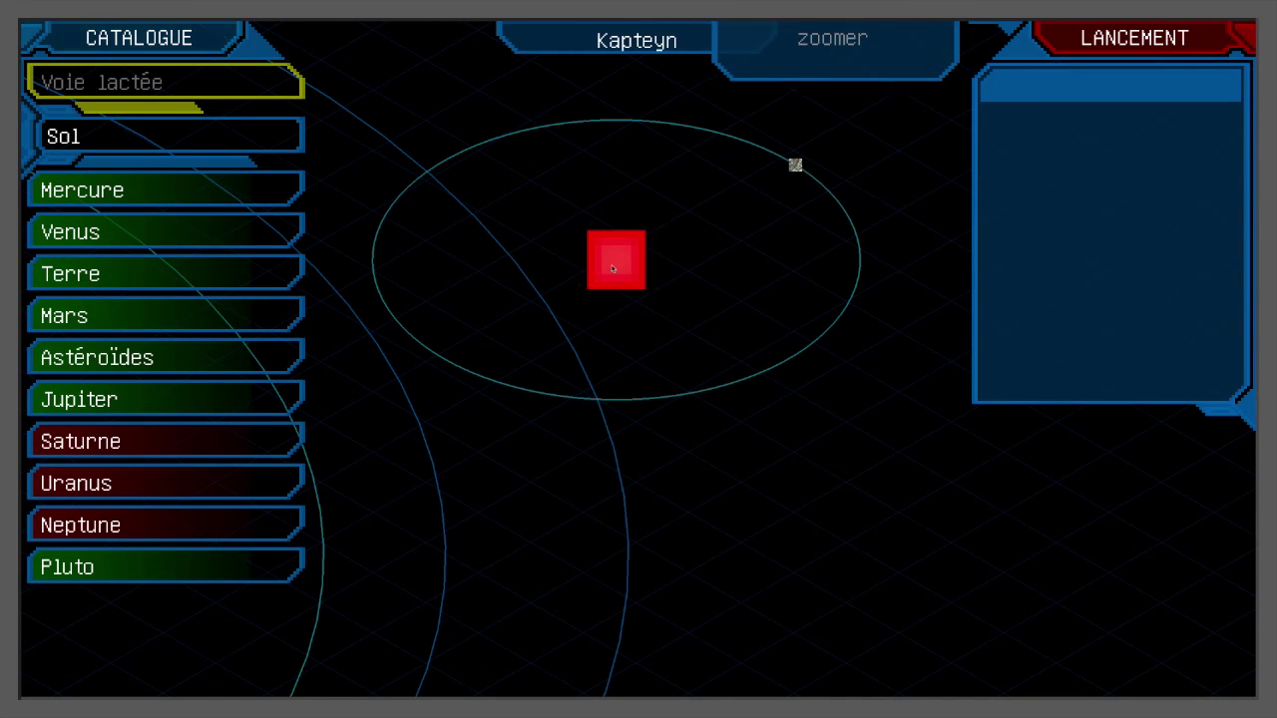
left_click(617, 265)
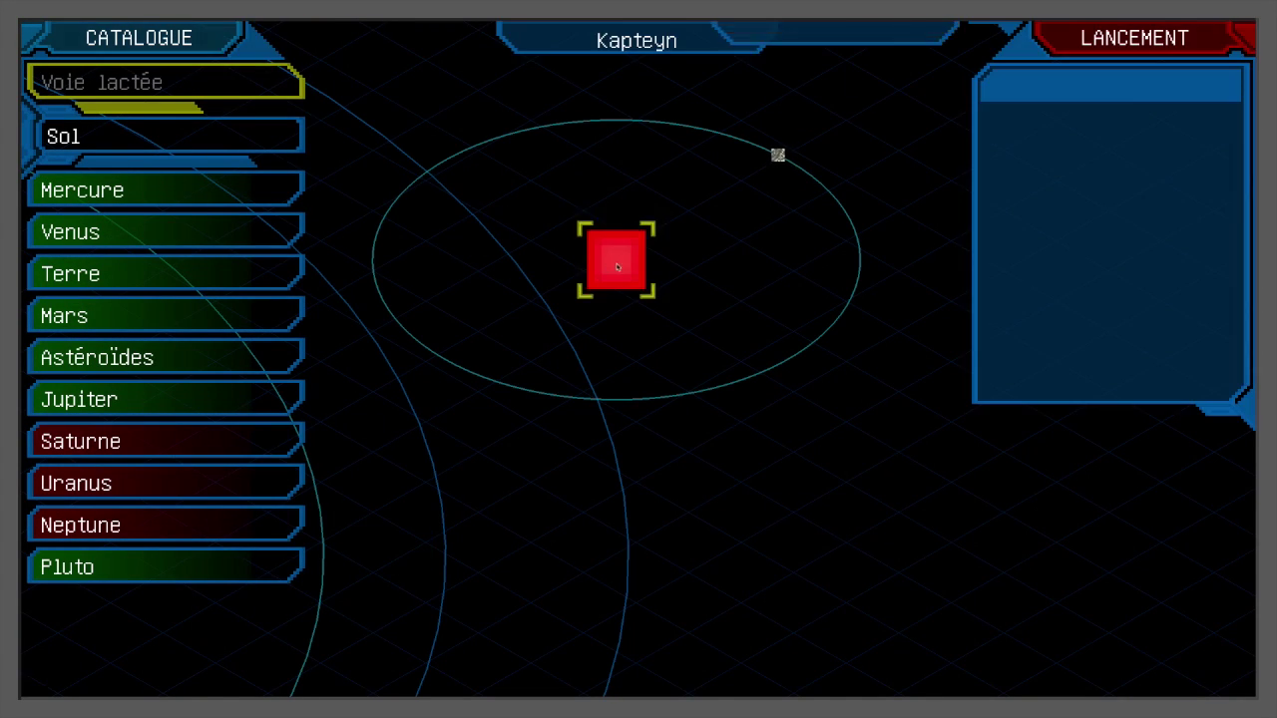
left_click(619, 266)
- Select the planet Nibiru in the Sirius Solar System and zoom in on it
left_click_drag(639, 285, 697, 267)
left_click(765, 275)
left_click(766, 277)
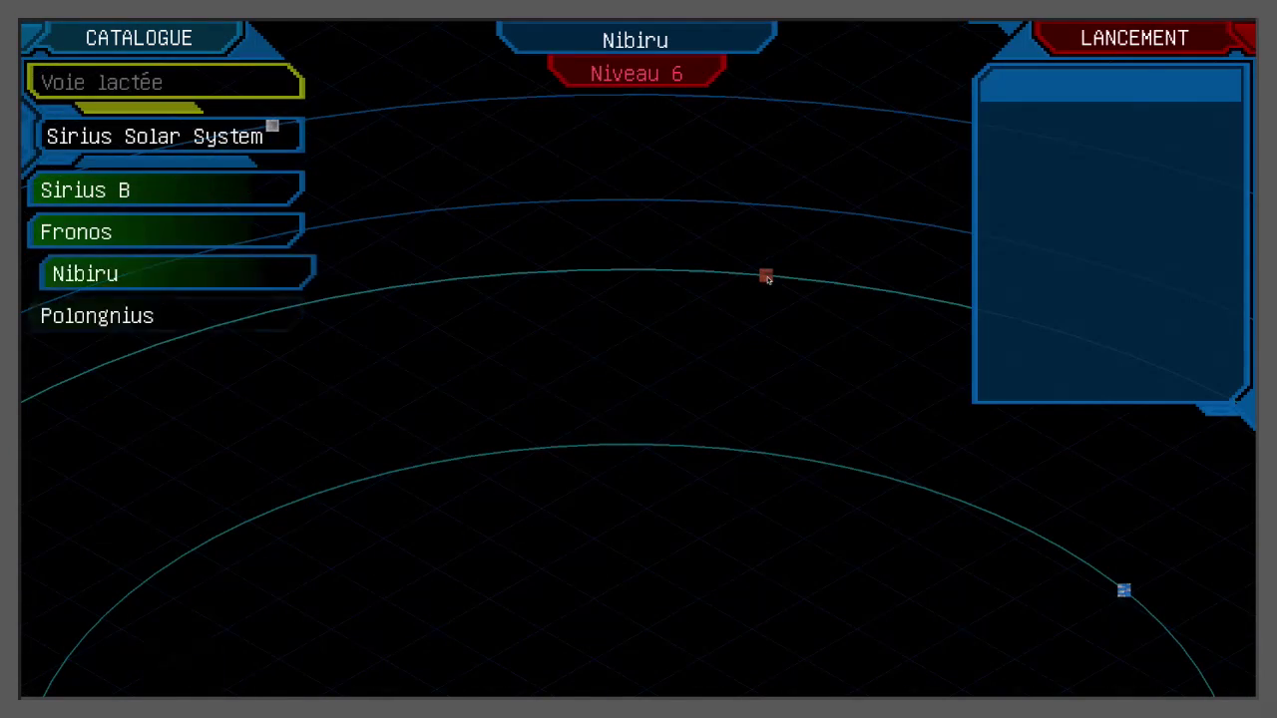
left_click(768, 281)
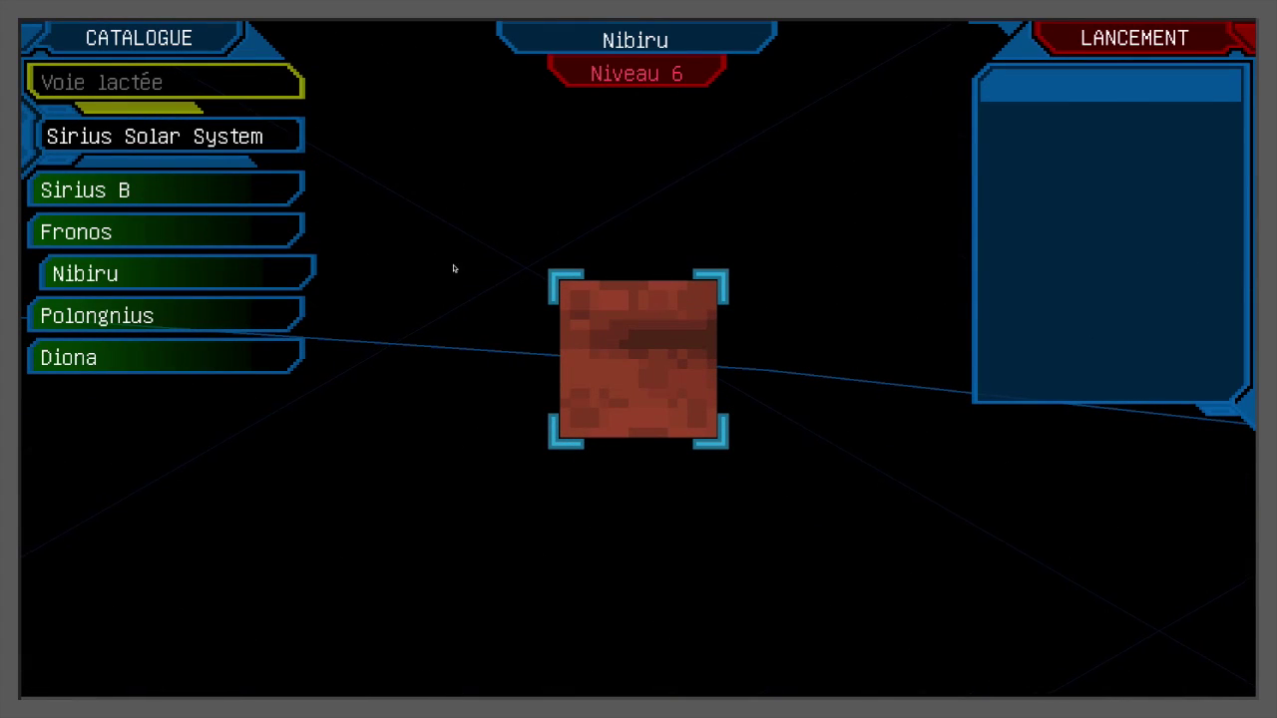
- View Polongnius, Diona, Fronos and Sirius B from the Sirius Solar System catalogue, and clear the selection
left_click(229, 314)
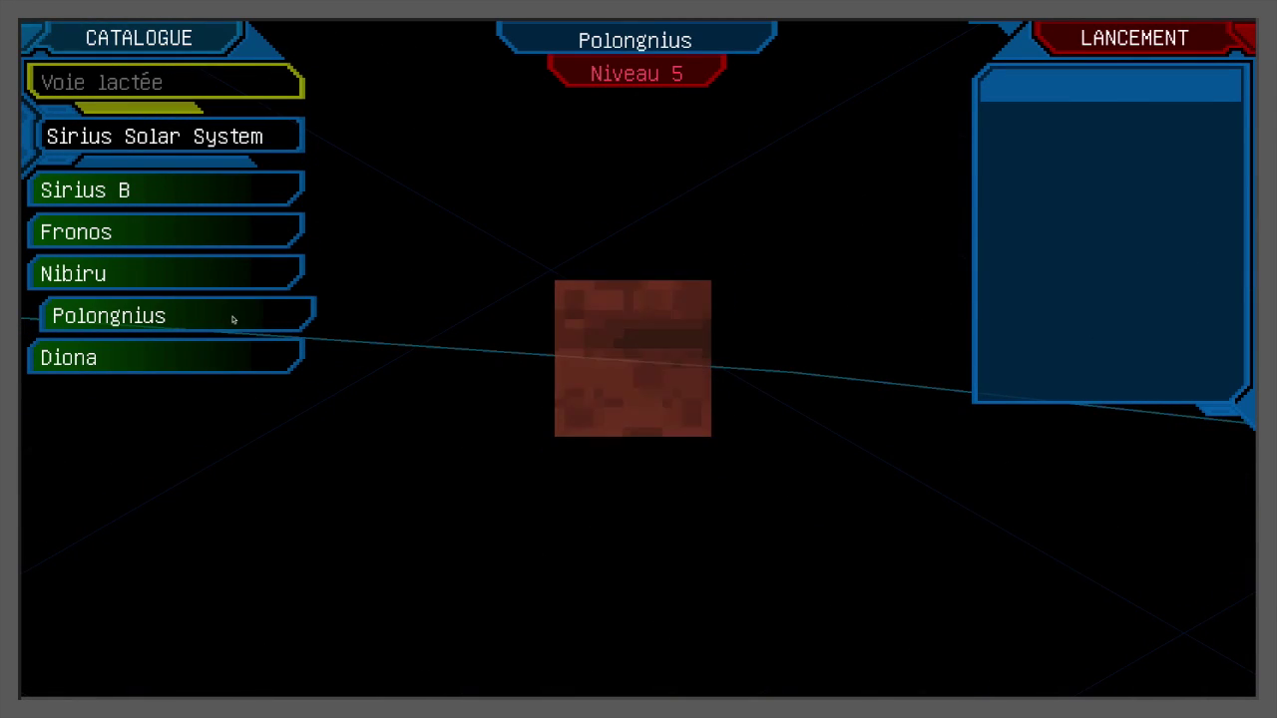
left_click(229, 354)
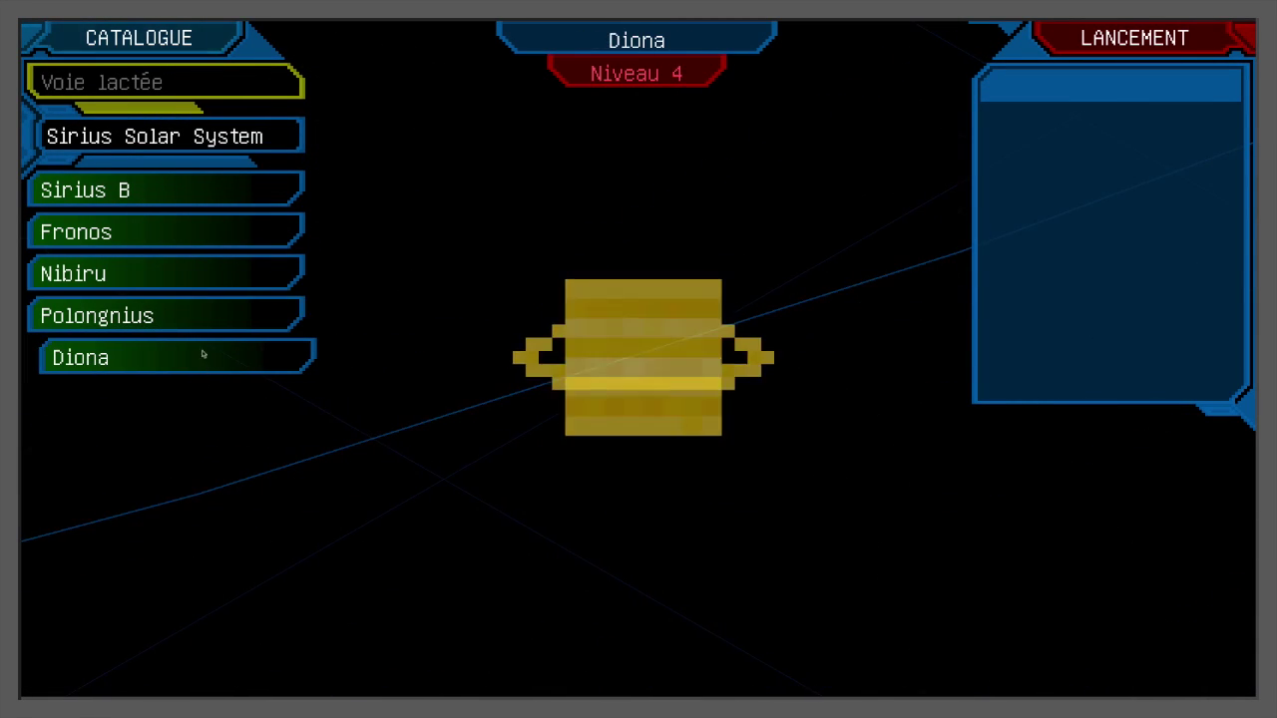
left_click(222, 233)
left_click(236, 196)
left_click(415, 285)
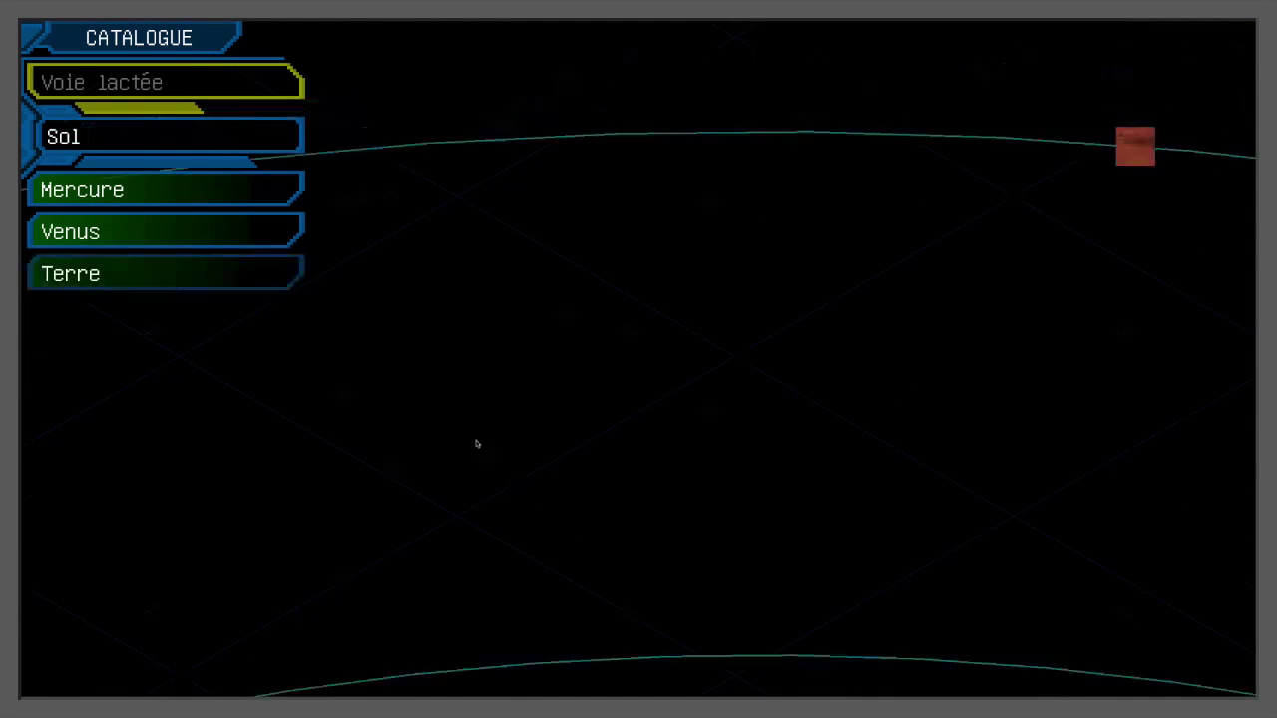
- Examine the central stars of the Sirius Solar System and the blue planet on its innermost planetary orbit
left_click_drag(552, 476, 576, 150)
left_click_drag(689, 345, 649, 190)
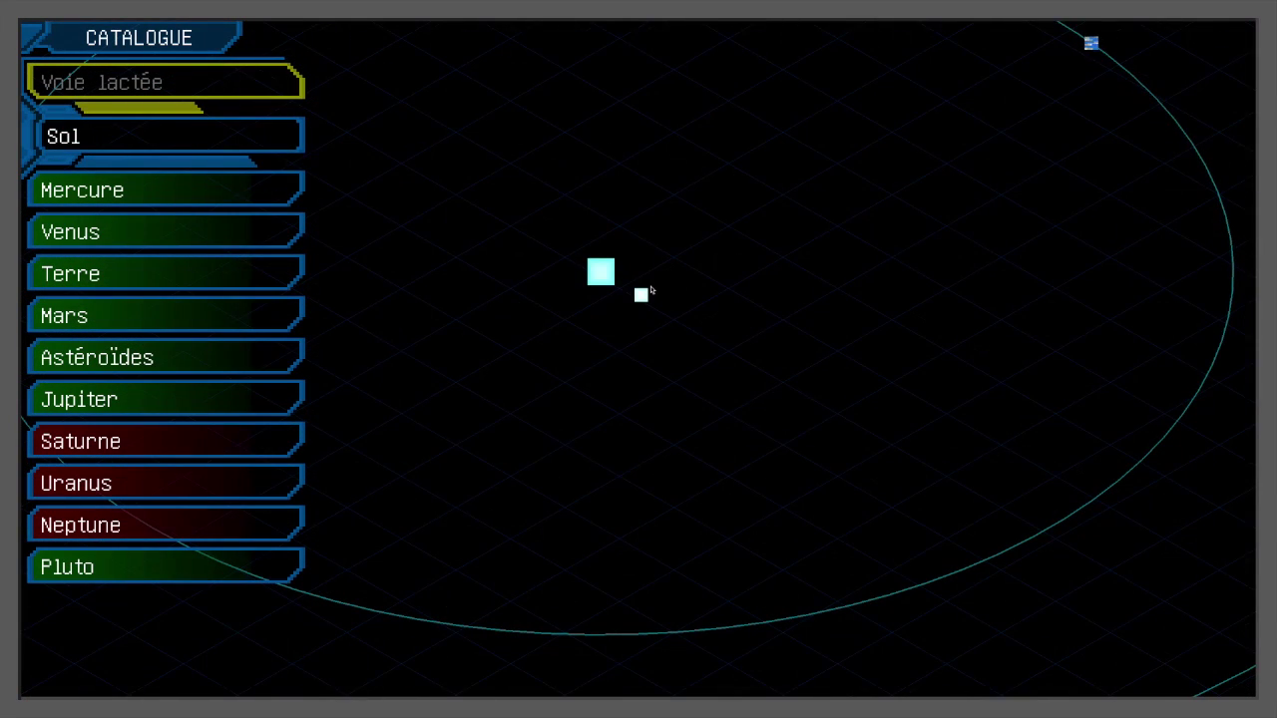
left_click(648, 259)
mouse_move(648, 260)
left_mouse_down()
mouse_move(815, 220)
mouse_move(846, 327)
mouse_move(655, 456)
mouse_move(841, 323)
mouse_move(947, 206)
mouse_move(932, 283)
mouse_move(1012, 158)
mouse_move(791, 176)
mouse_move(1068, 359)
mouse_move(954, 193)
mouse_move(820, 125)
mouse_move(716, 295)
mouse_move(706, 471)
mouse_move(435, 328)
left_mouse_up()
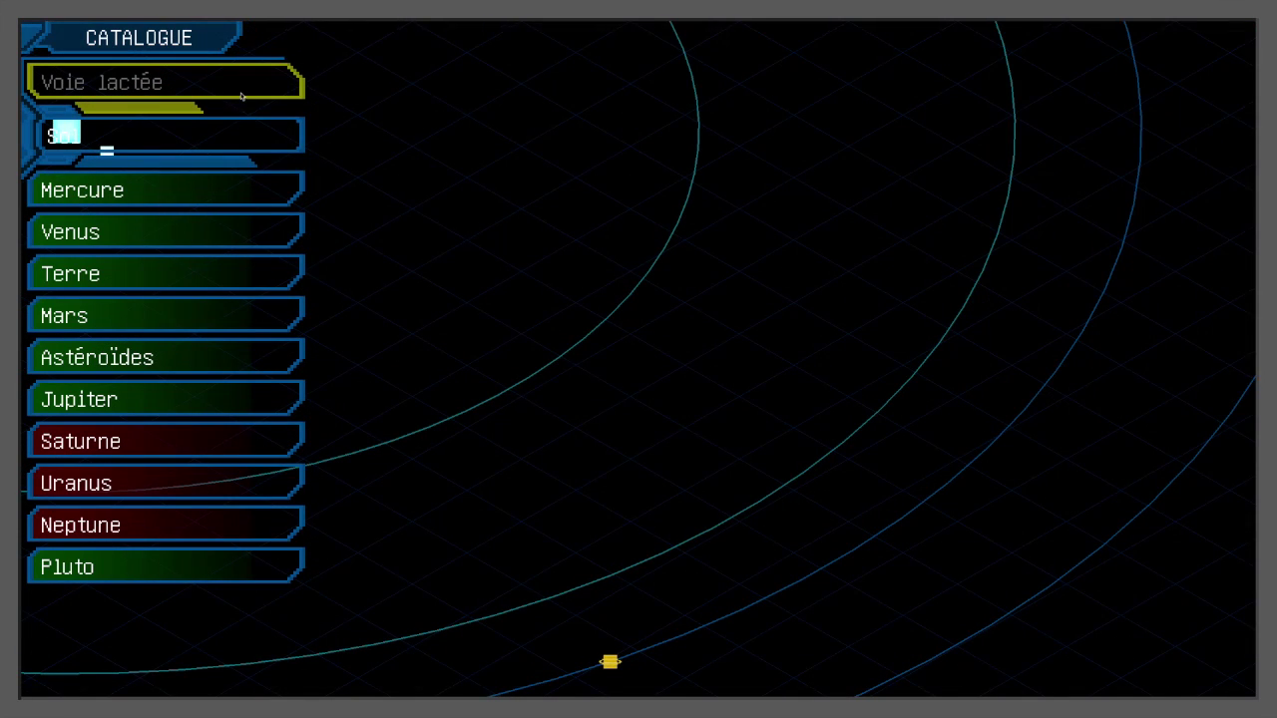
left_click_drag(521, 216, 468, 280)
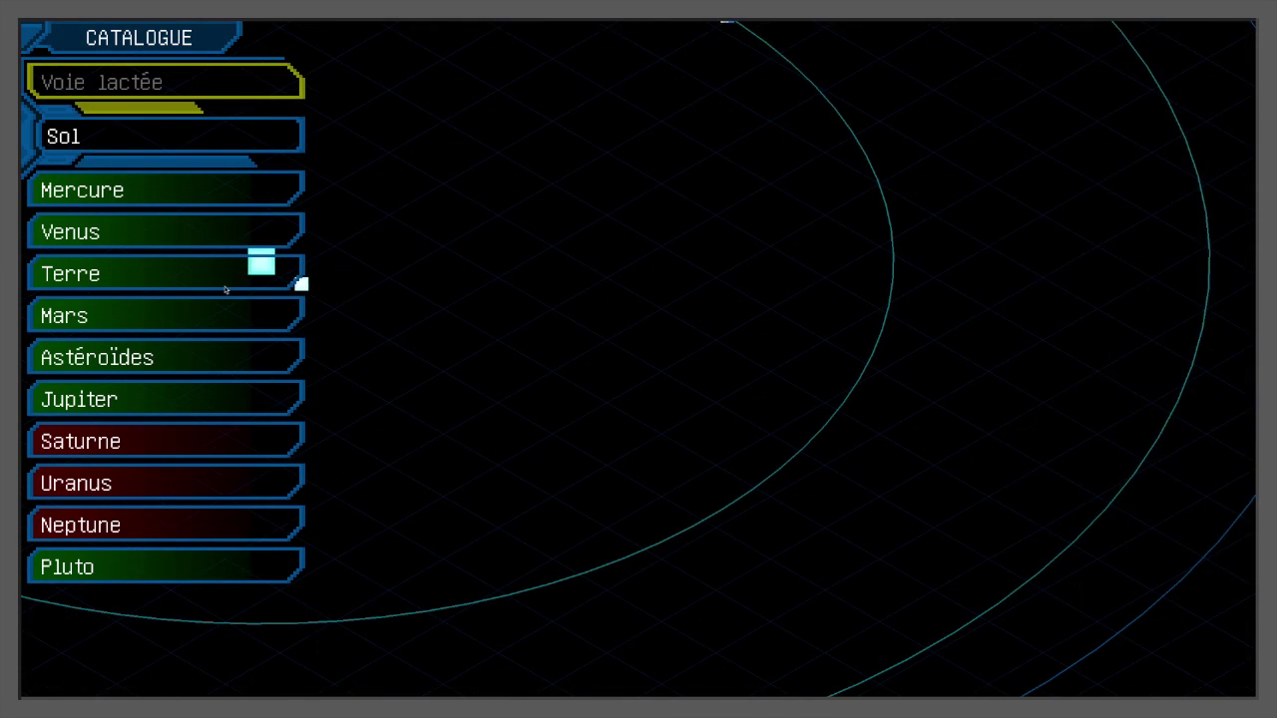
left_click(222, 287)
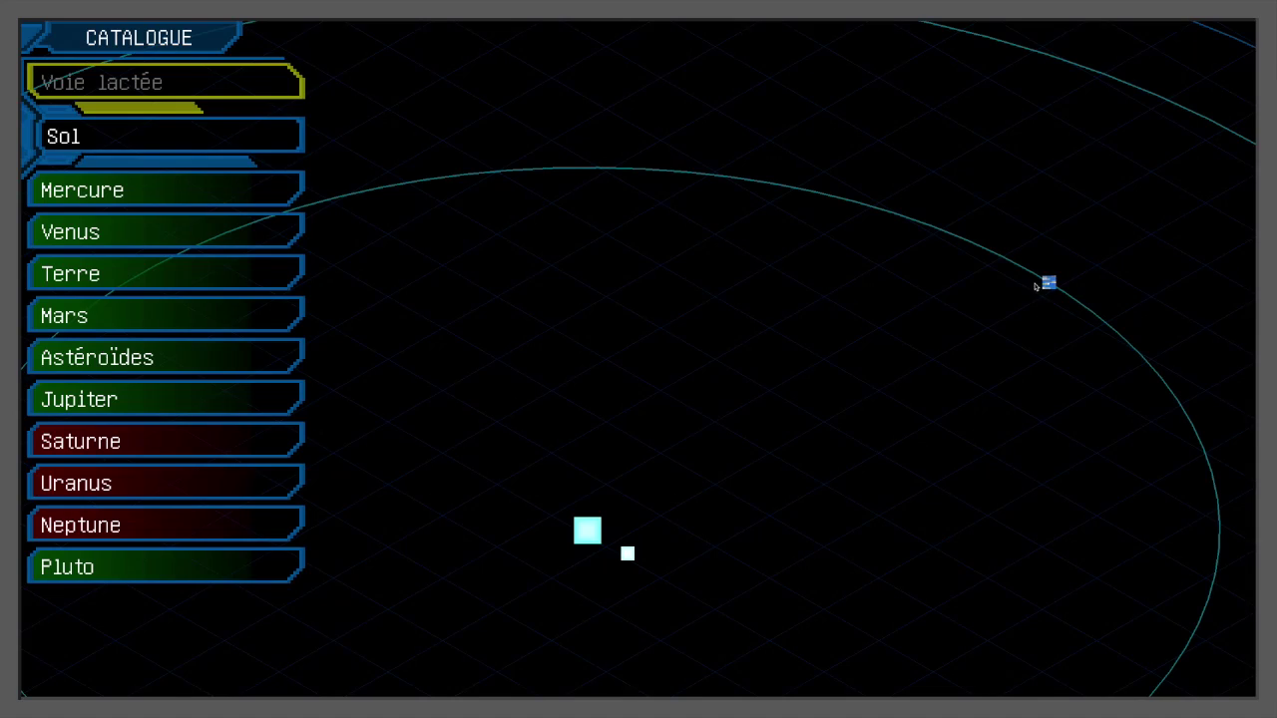
left_click(1038, 285)
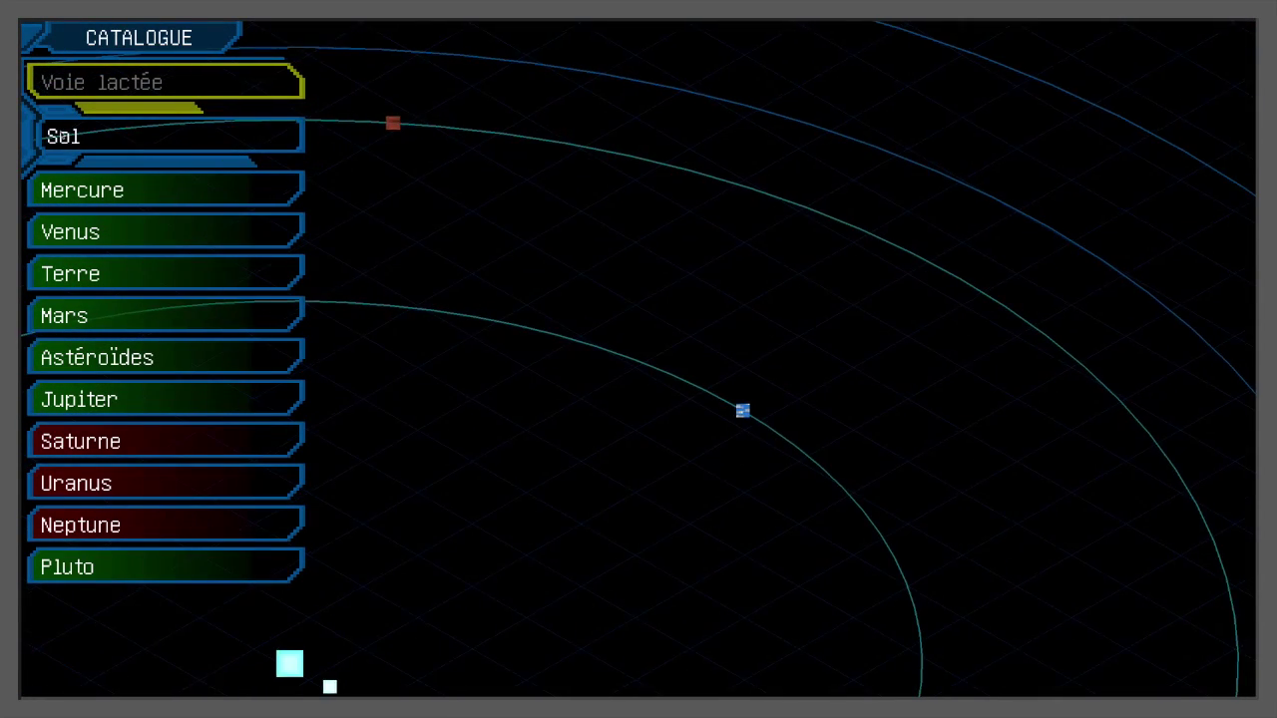
- Inspect Sirius B beside the central Sirius star on the galaxy map, and deselect it
left_click_drag(609, 117, 985, 296)
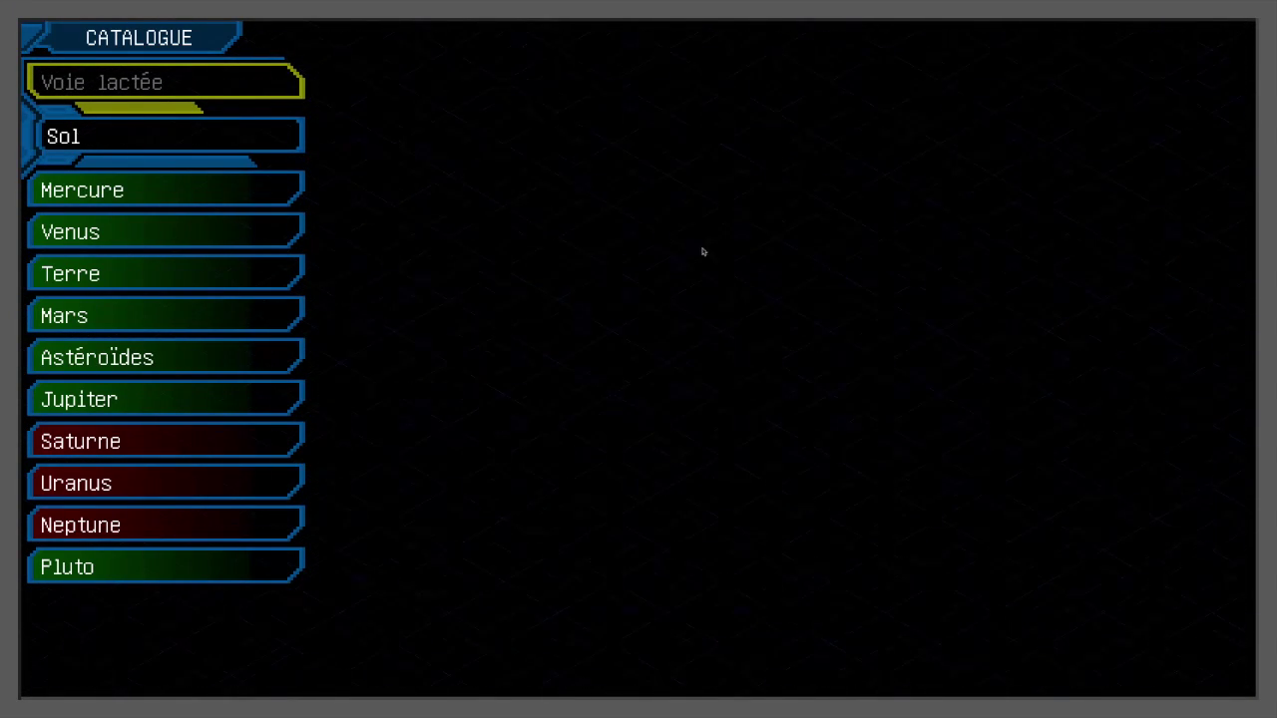
scroll(1094, 210, "down", 2)
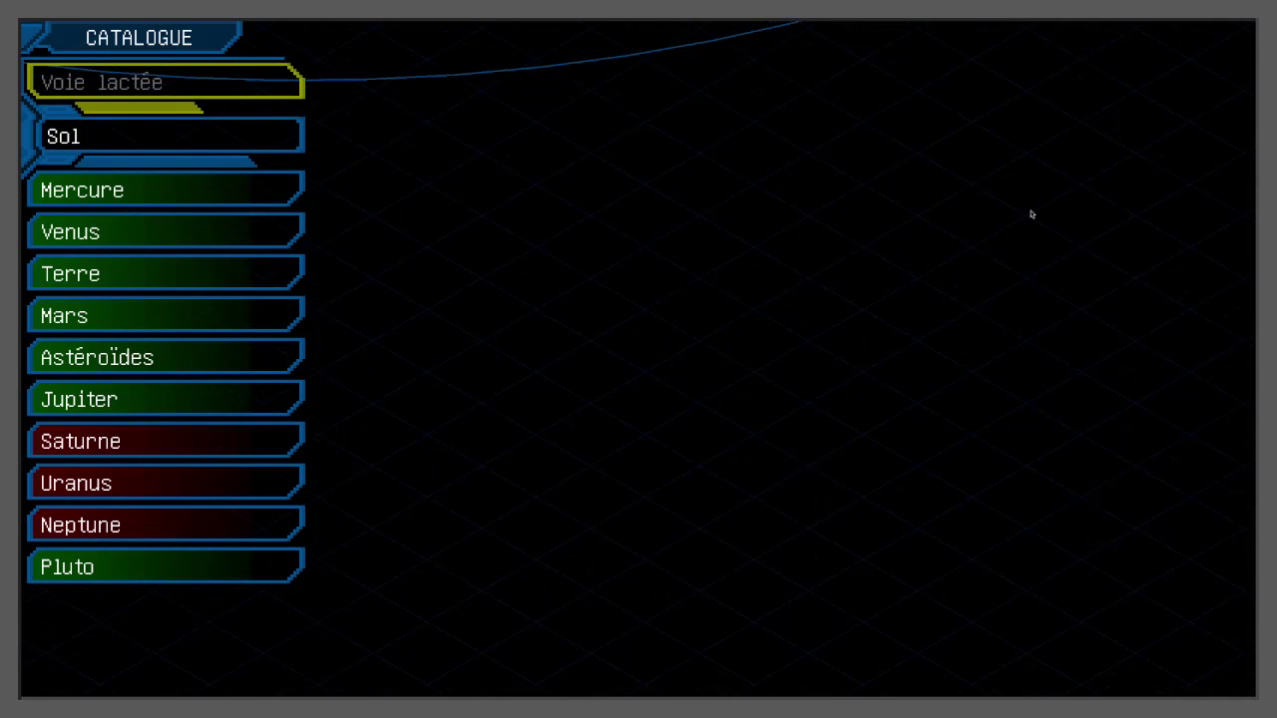
left_click_drag(687, 349, 798, 638)
left_click_drag(808, 418, 912, 658)
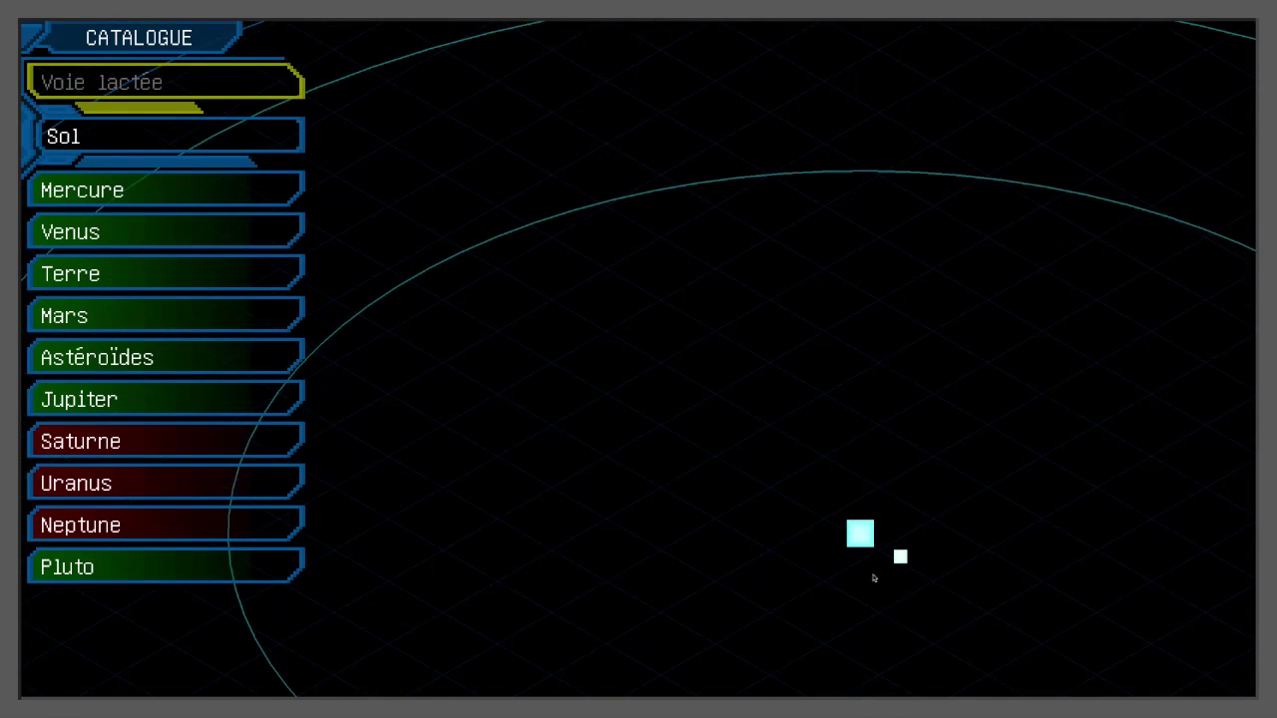
left_click(899, 556)
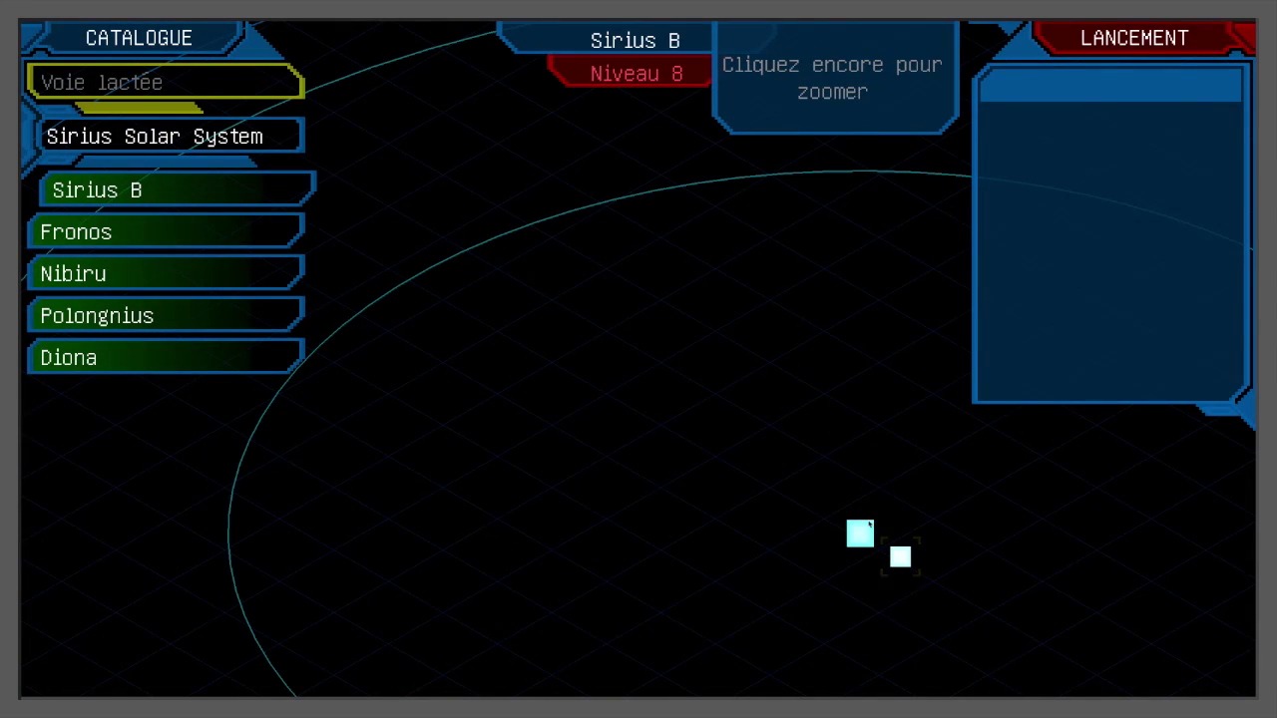
key("Escape")
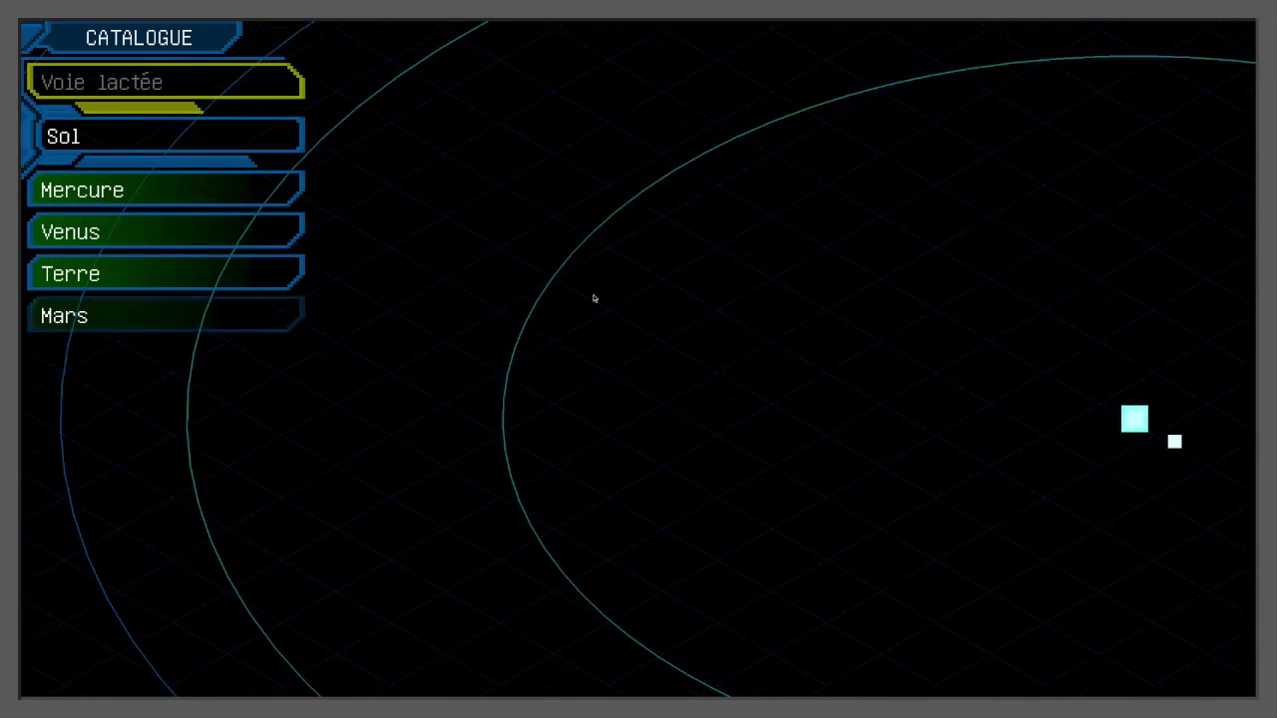